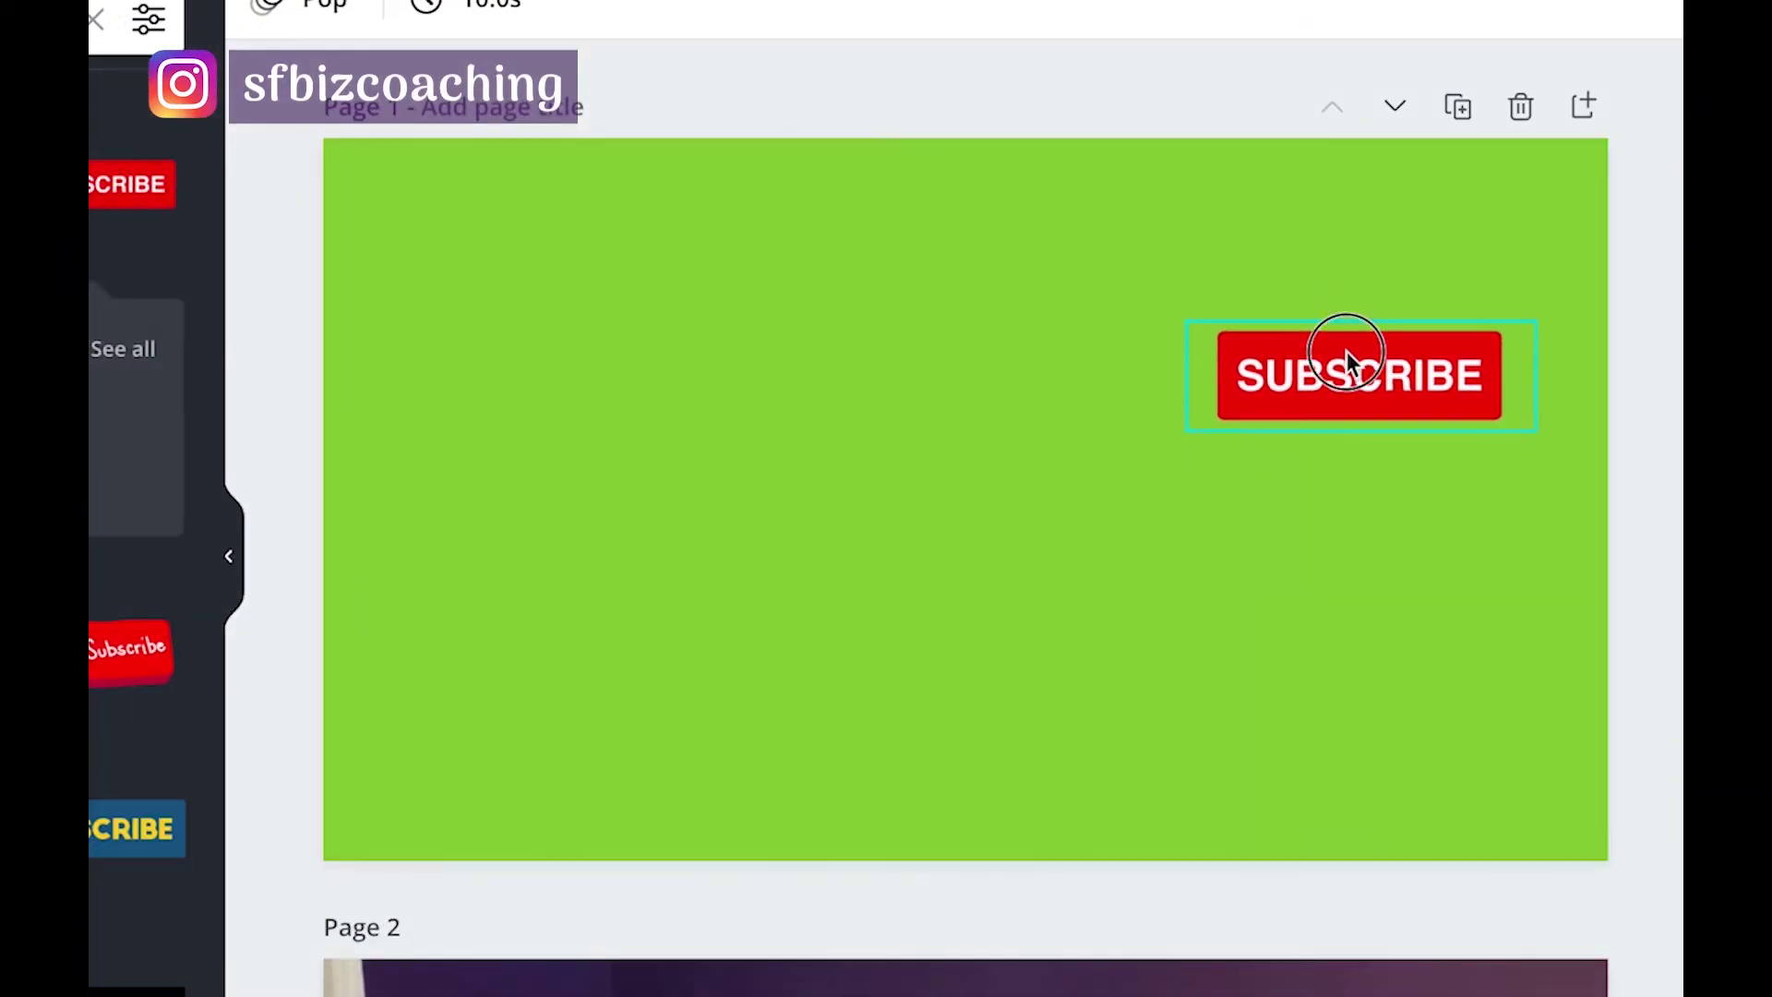
Drag the SUBSCRIBE button up near the green page's top-right corner.
{"action": "left_click_drag", "start_coordinate": [1348, 352], "coordinate": [1376, 229]}
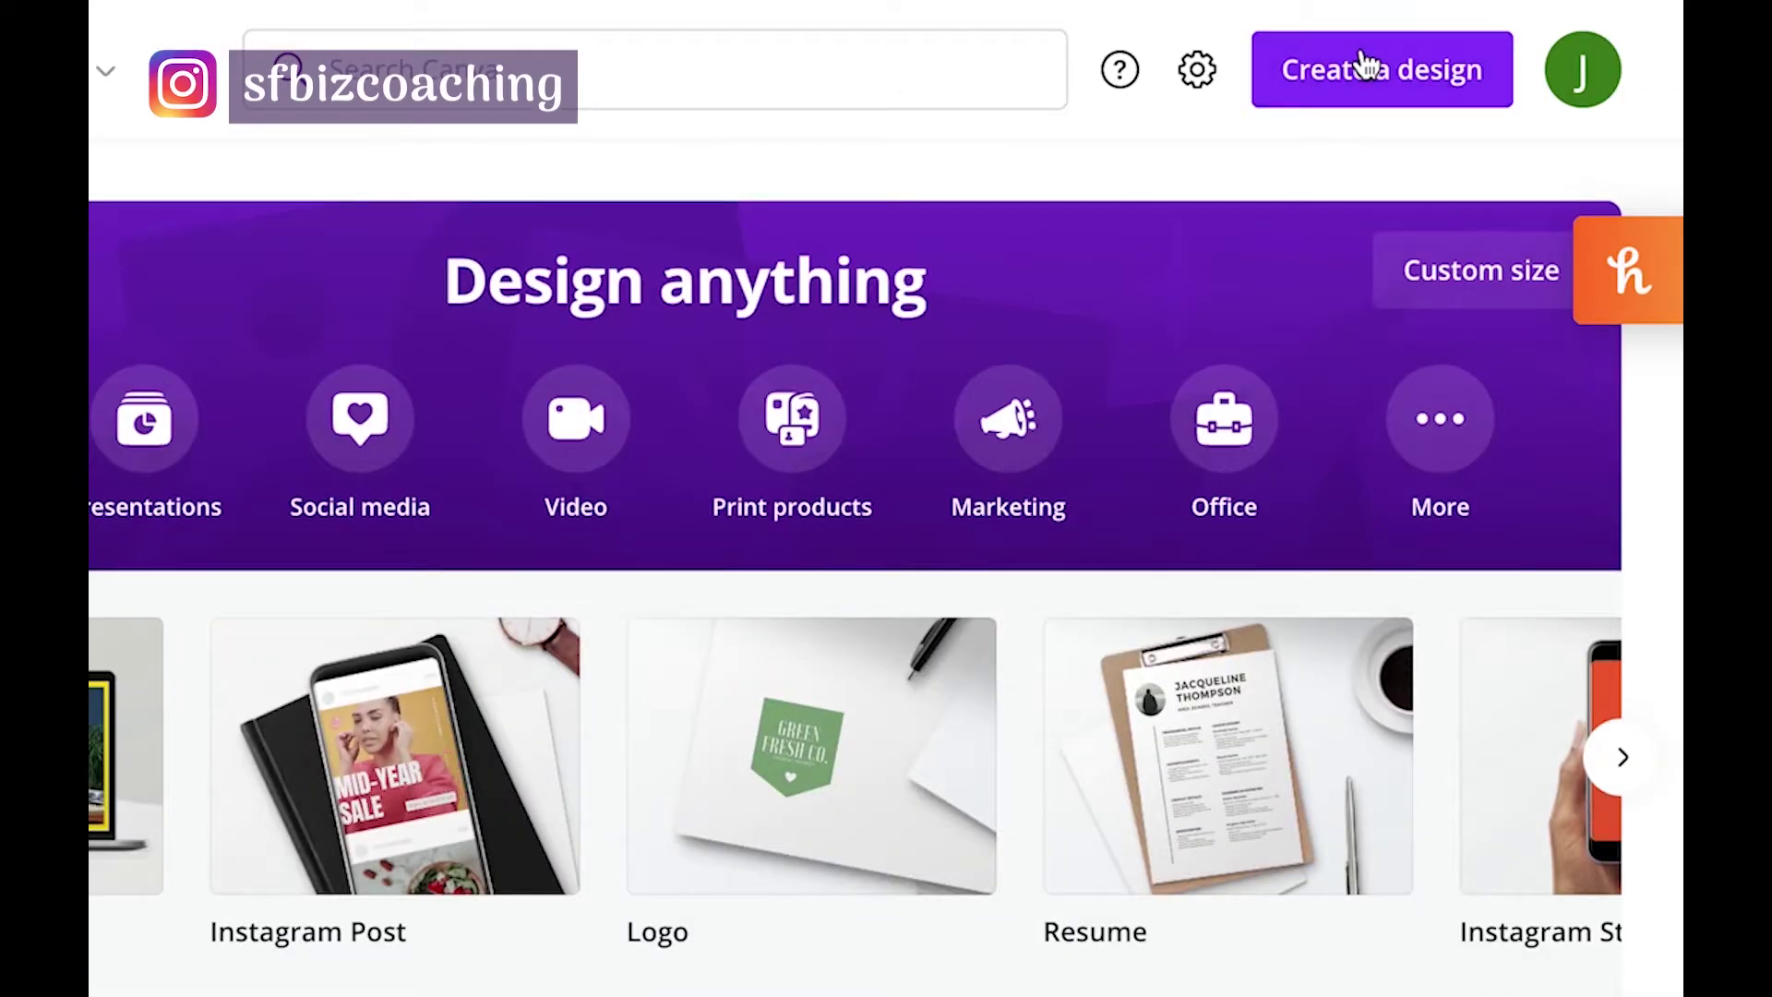
Start a new design and search the design types for 'youtube thumb'.
{"action": "left_click", "coordinate": [1364, 67]}
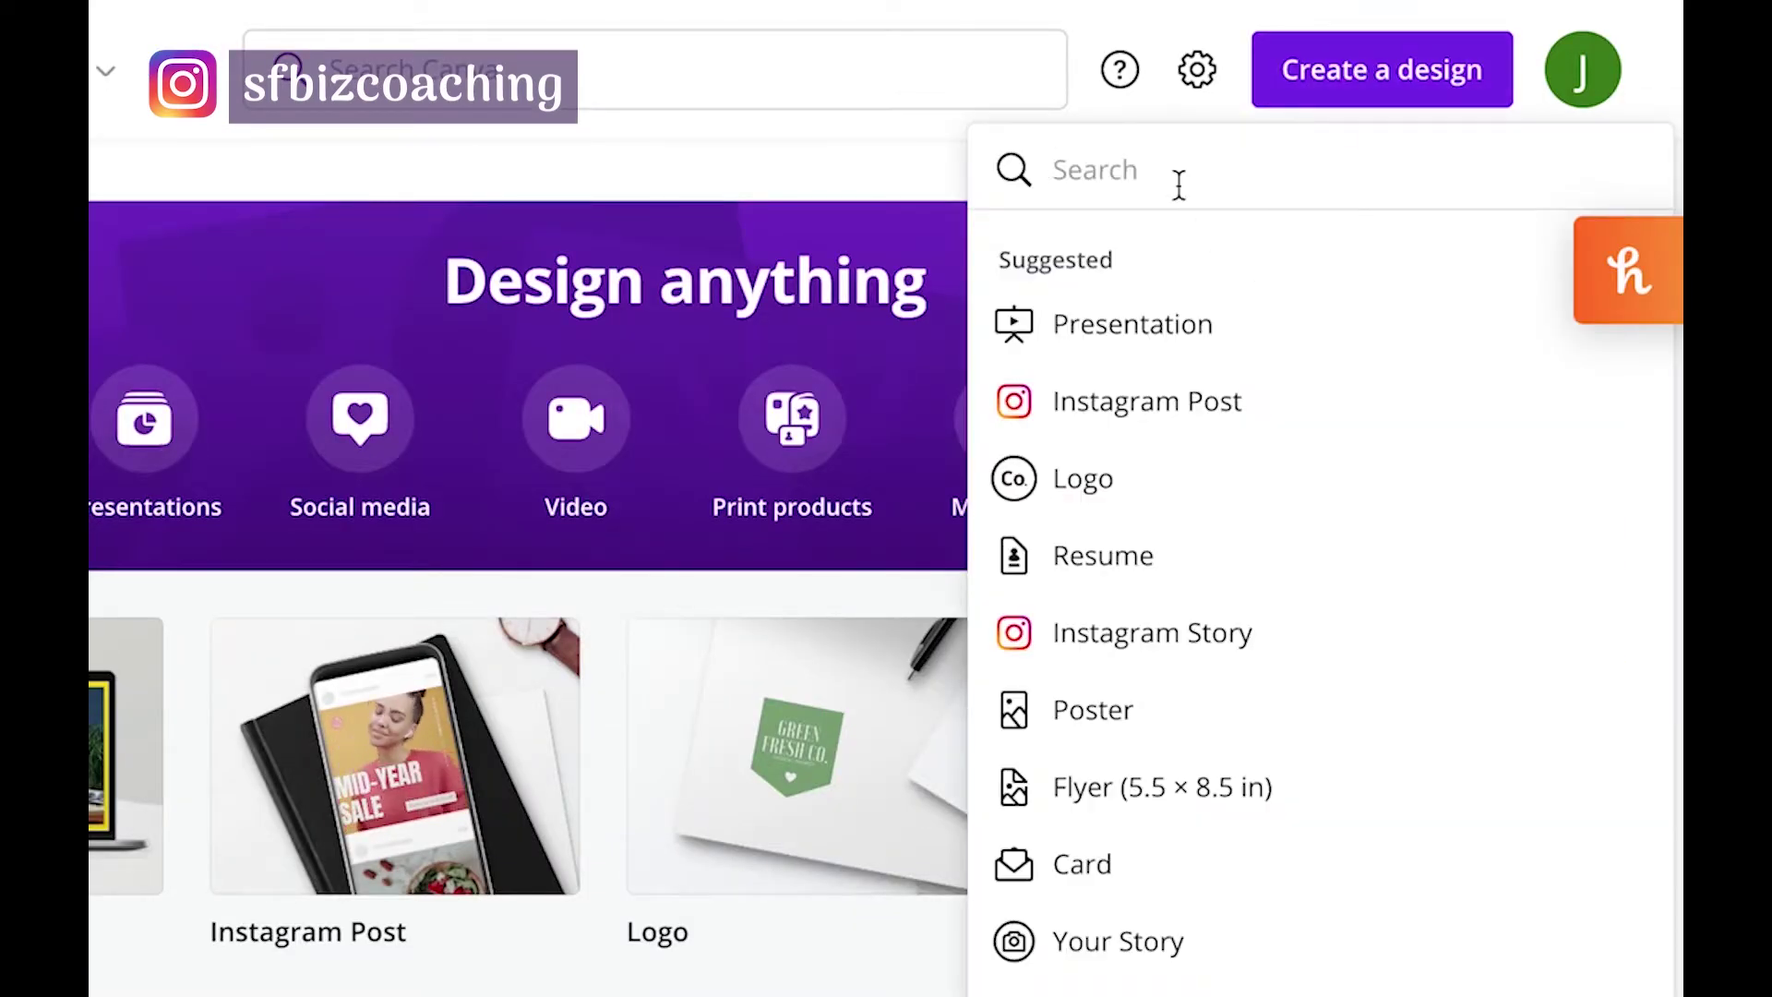
{"action": "type", "text": "youtube"}
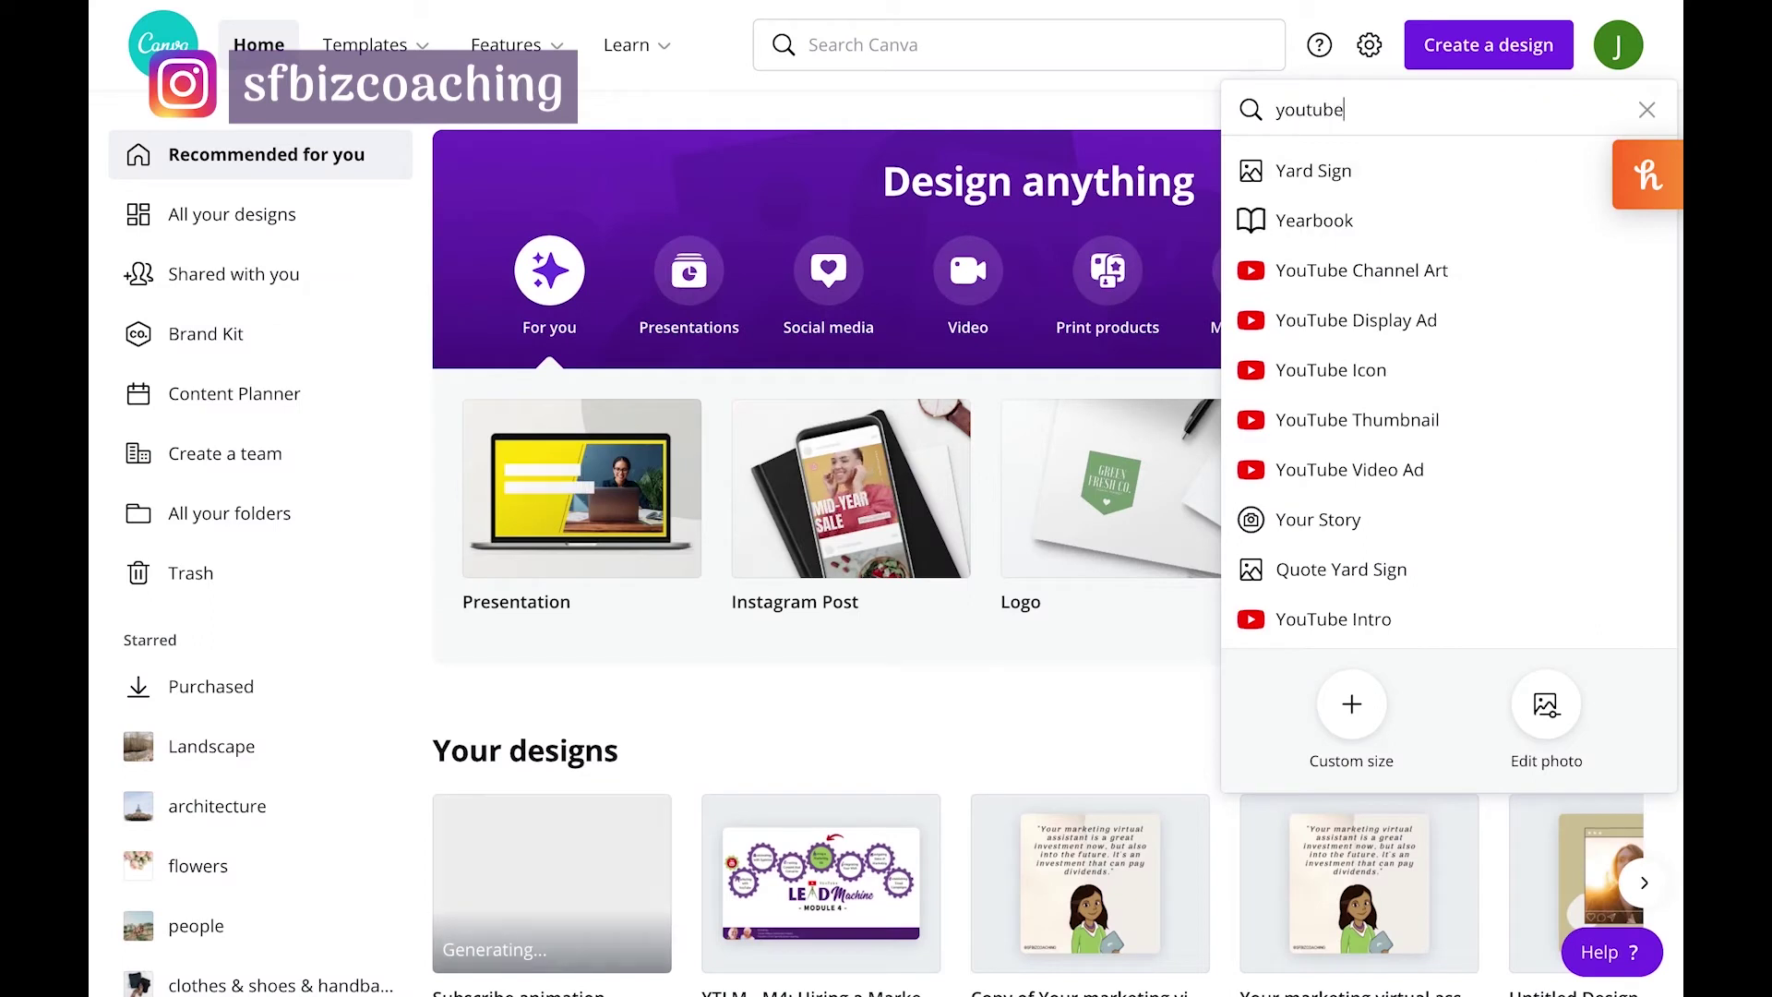
{"action": "type", "text": " thumb"}
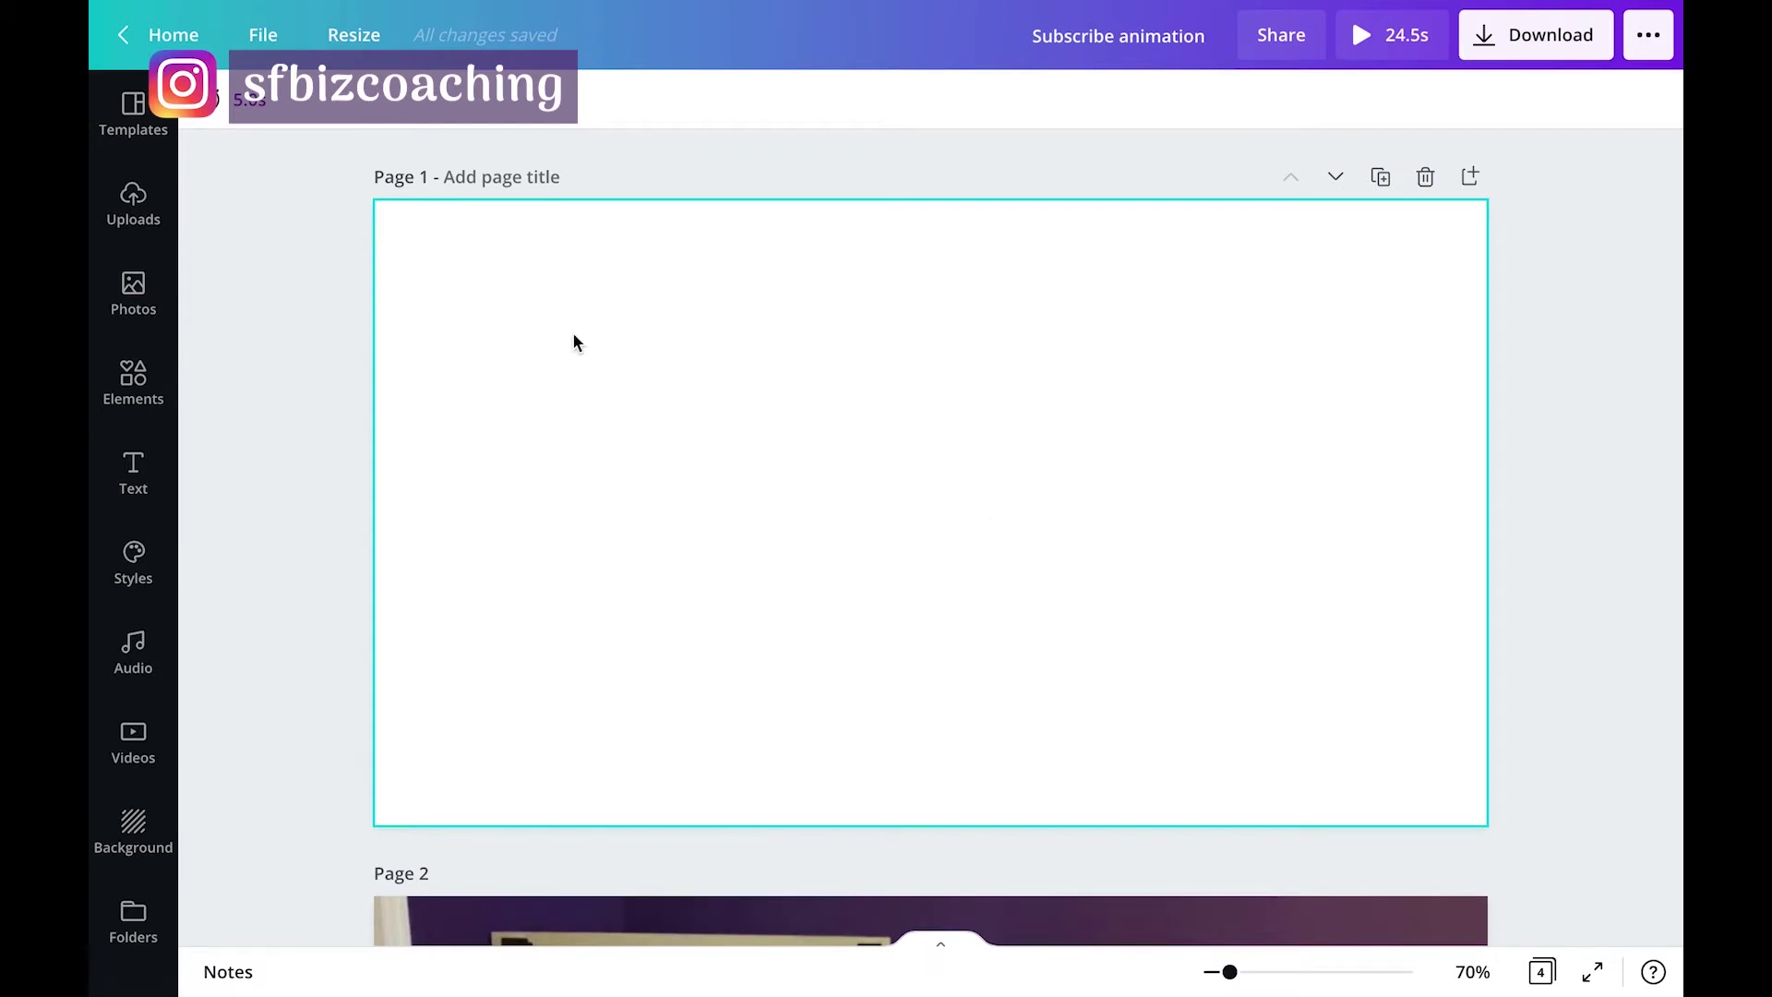
Upload the newest Desktop screenshot (5.18.58 PM) from the device into Canva's uploads.
{"action": "left_click", "coordinate": [121, 205]}
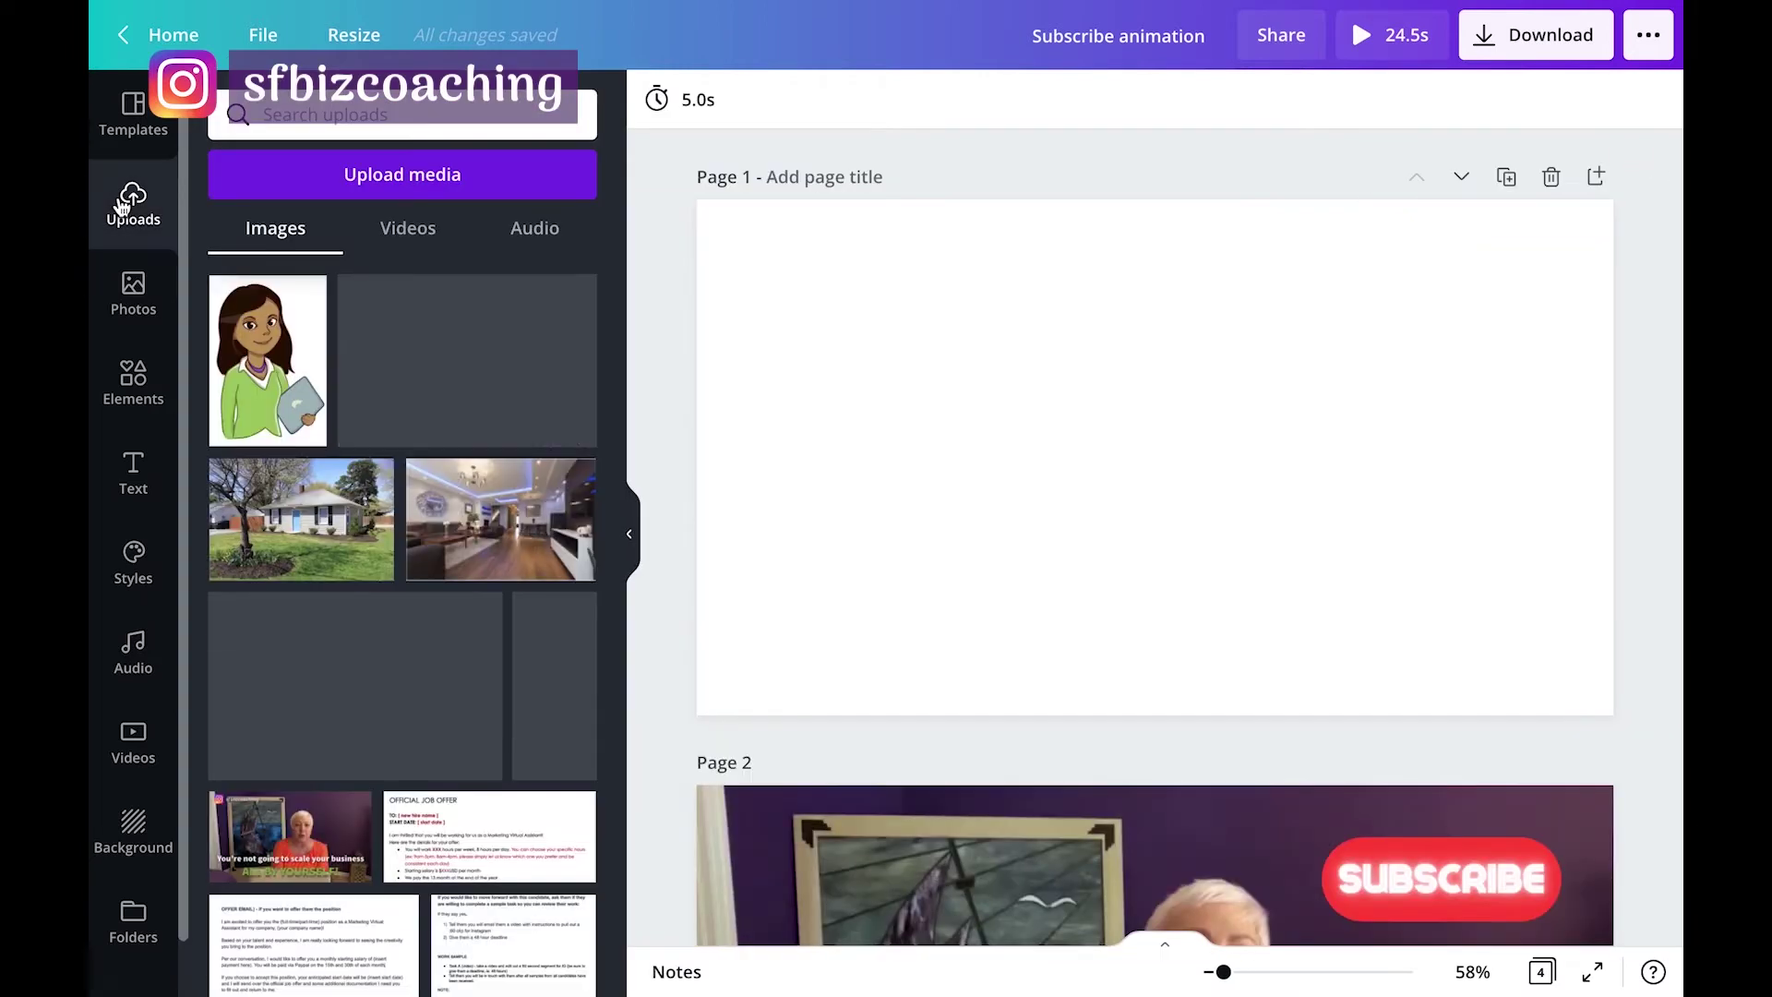
{"action": "left_click", "coordinate": [380, 185]}
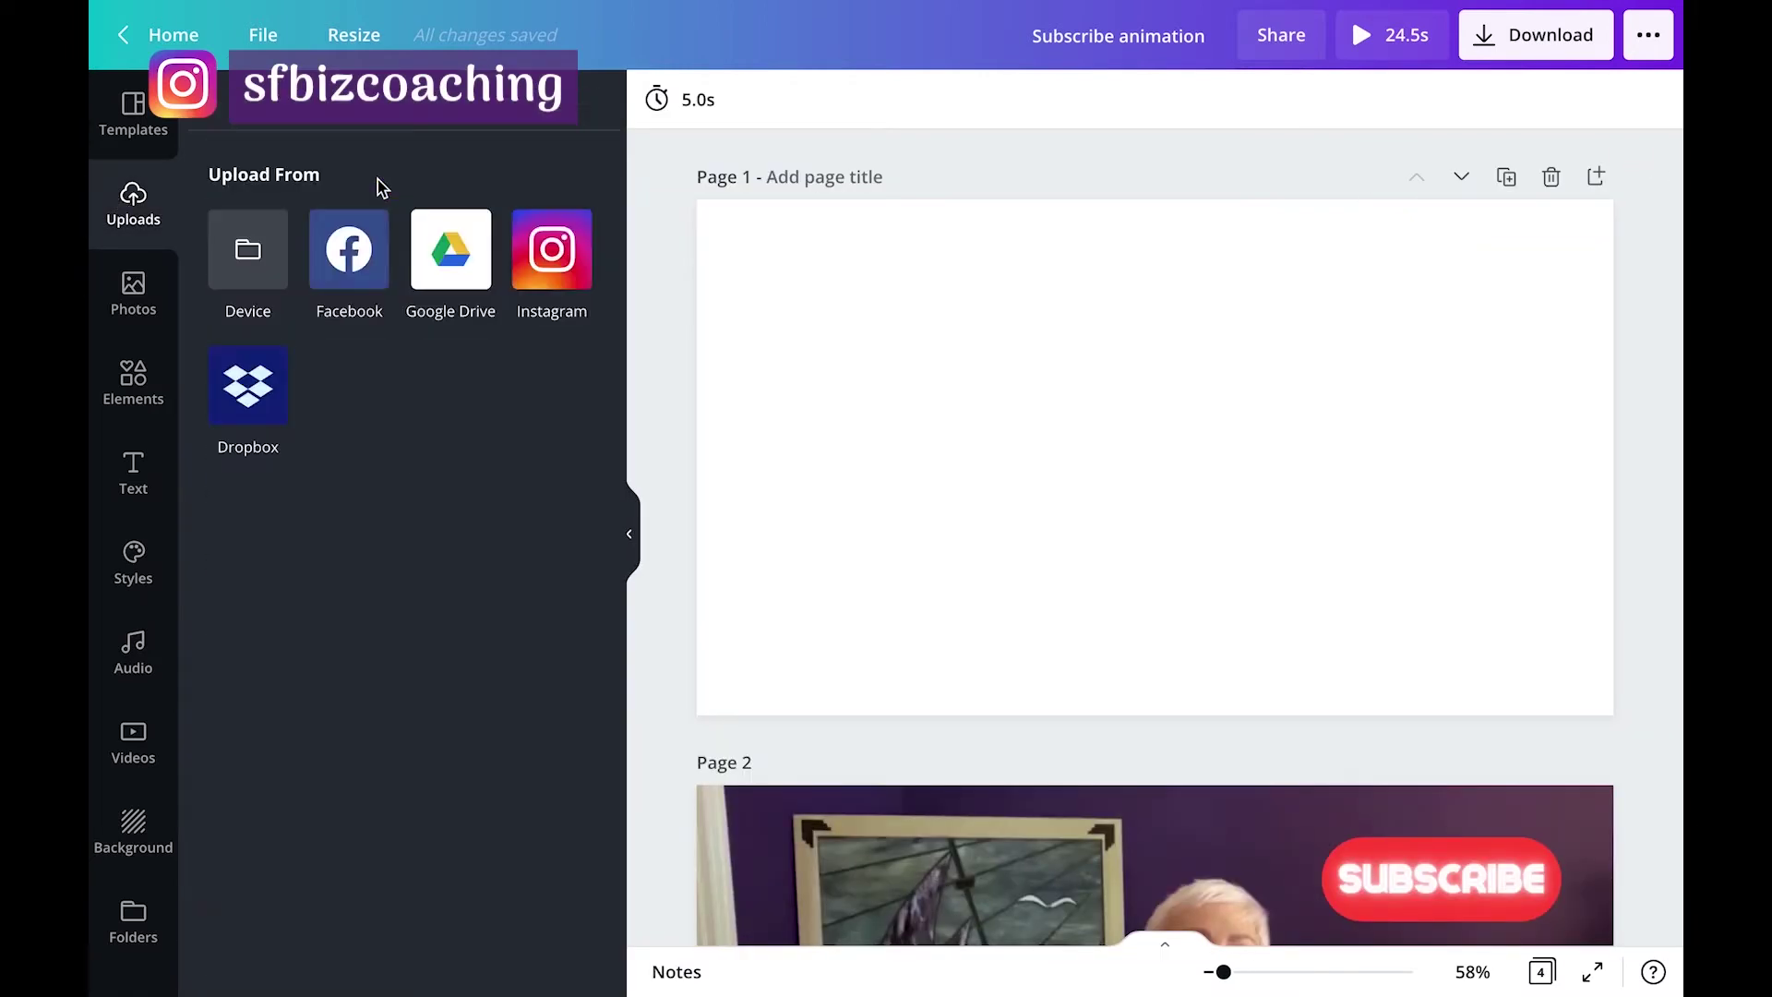
{"action": "left_click", "coordinate": [261, 261]}
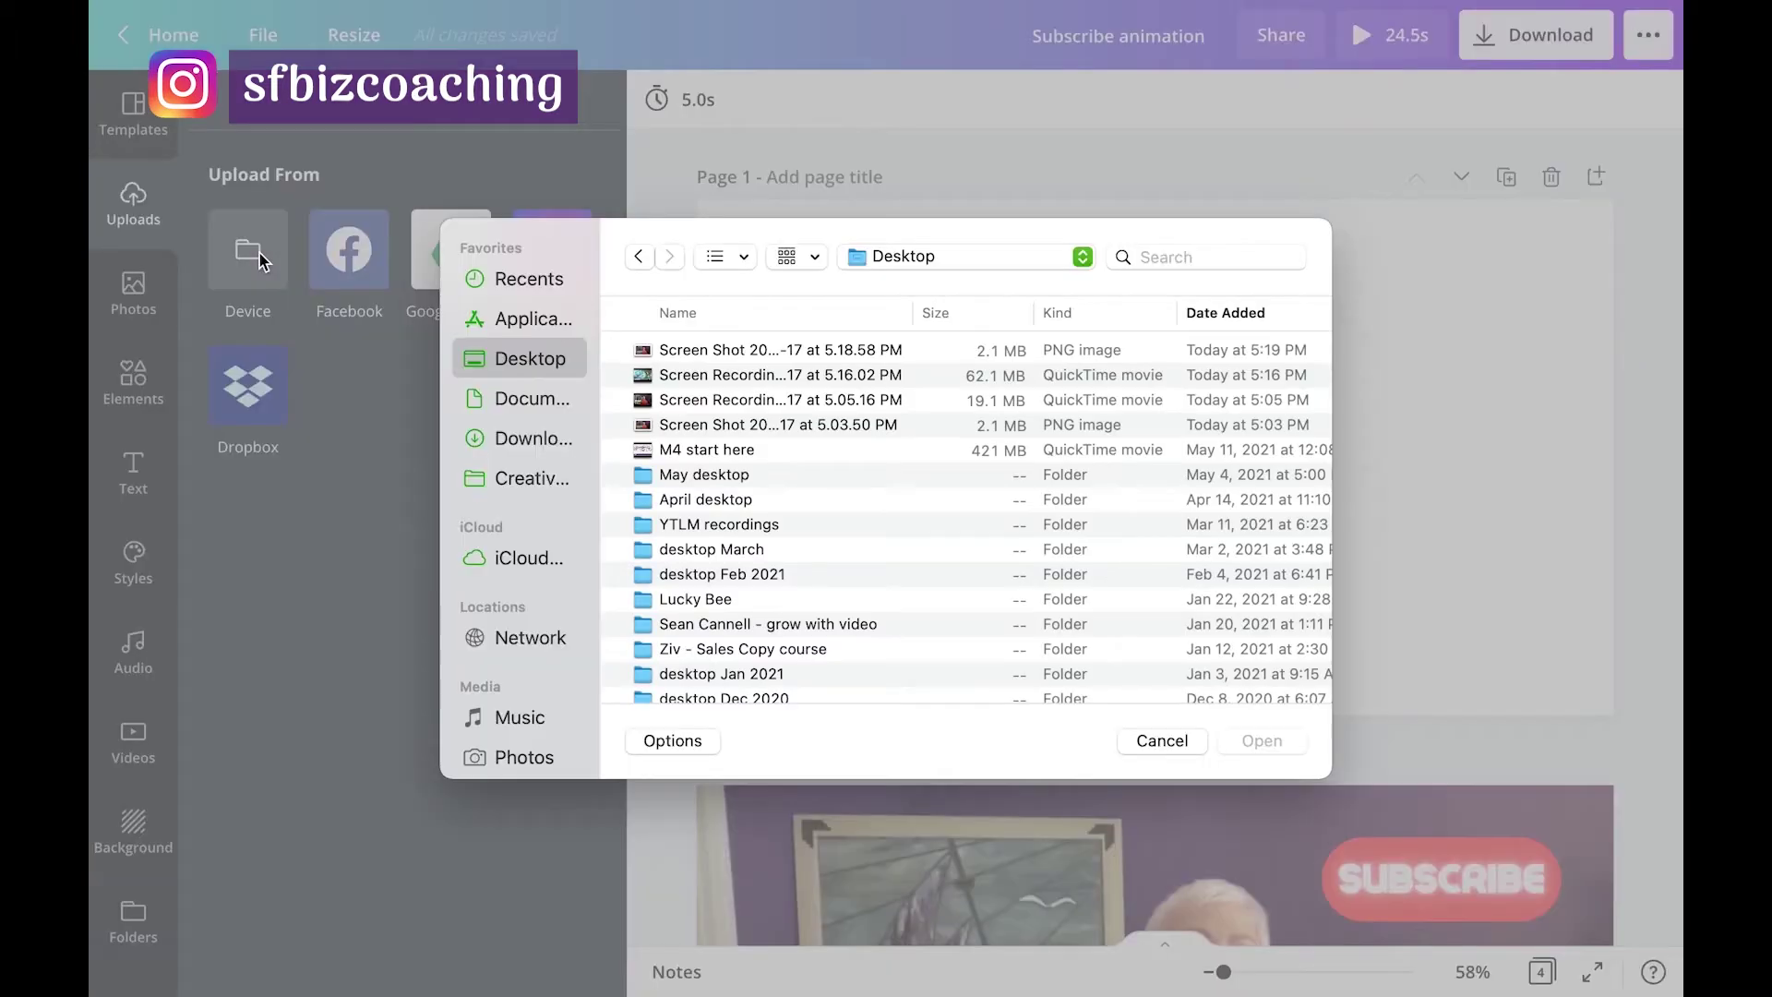
{"action": "left_click", "coordinate": [691, 372]}
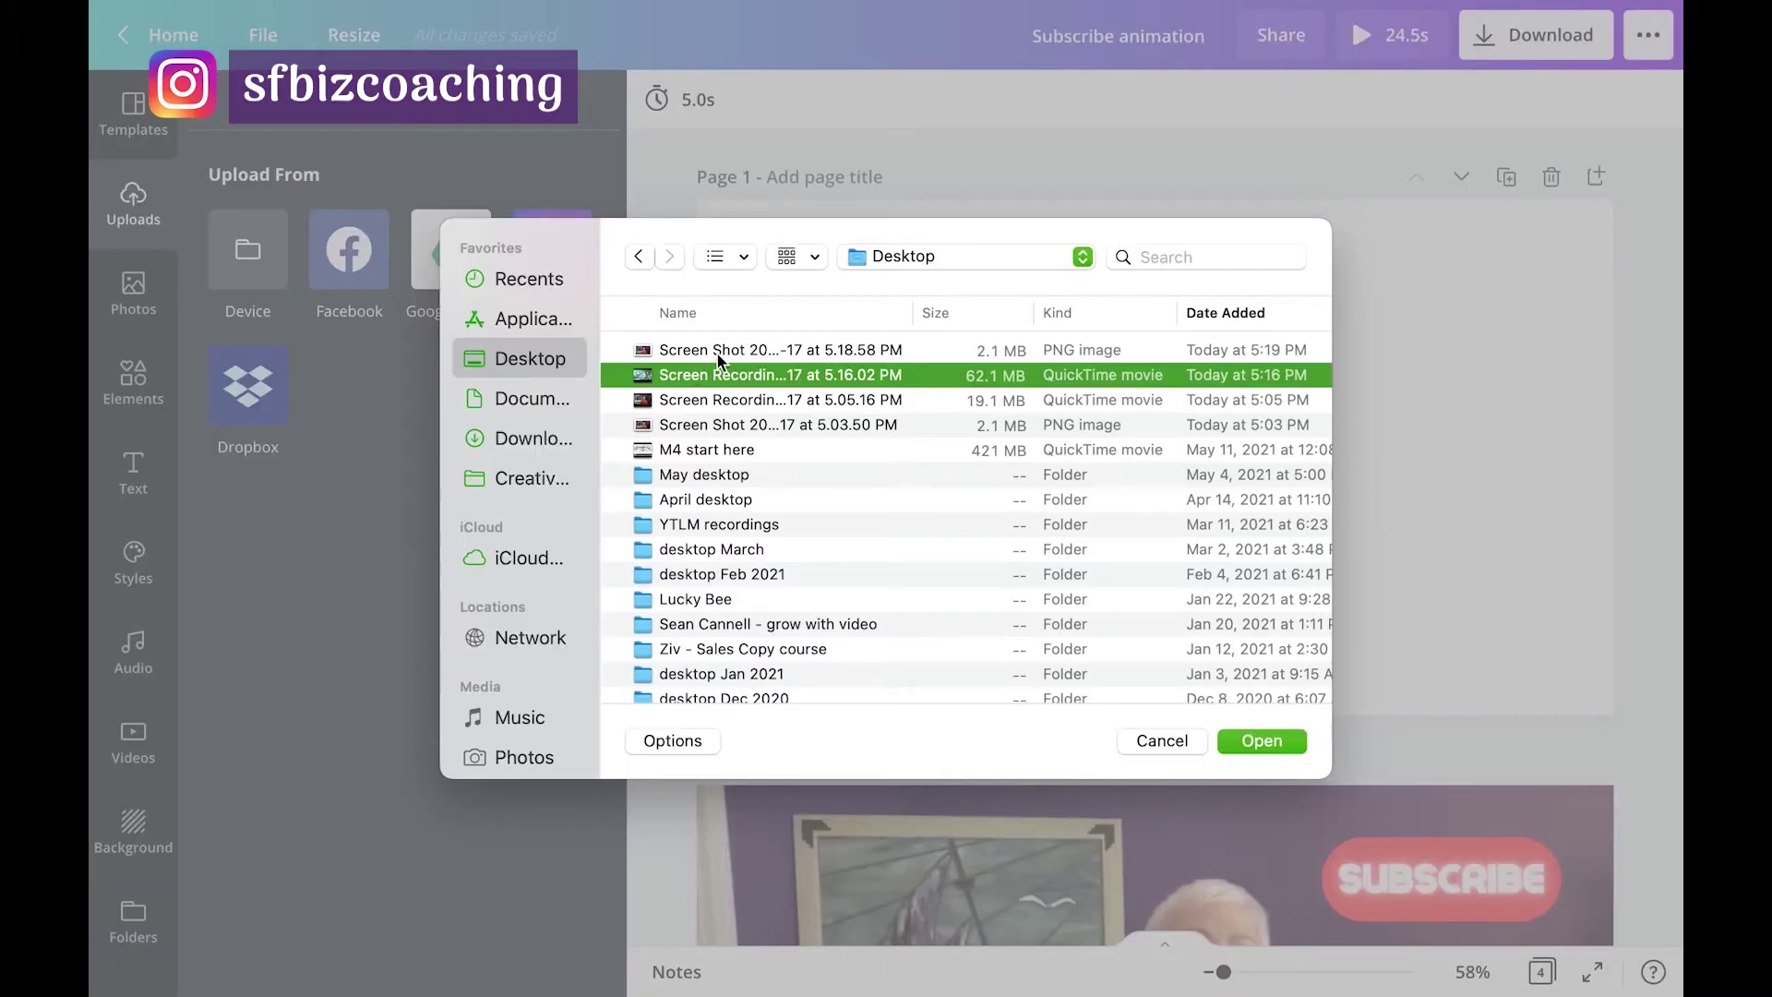
{"action": "left_click", "coordinate": [1242, 741]}
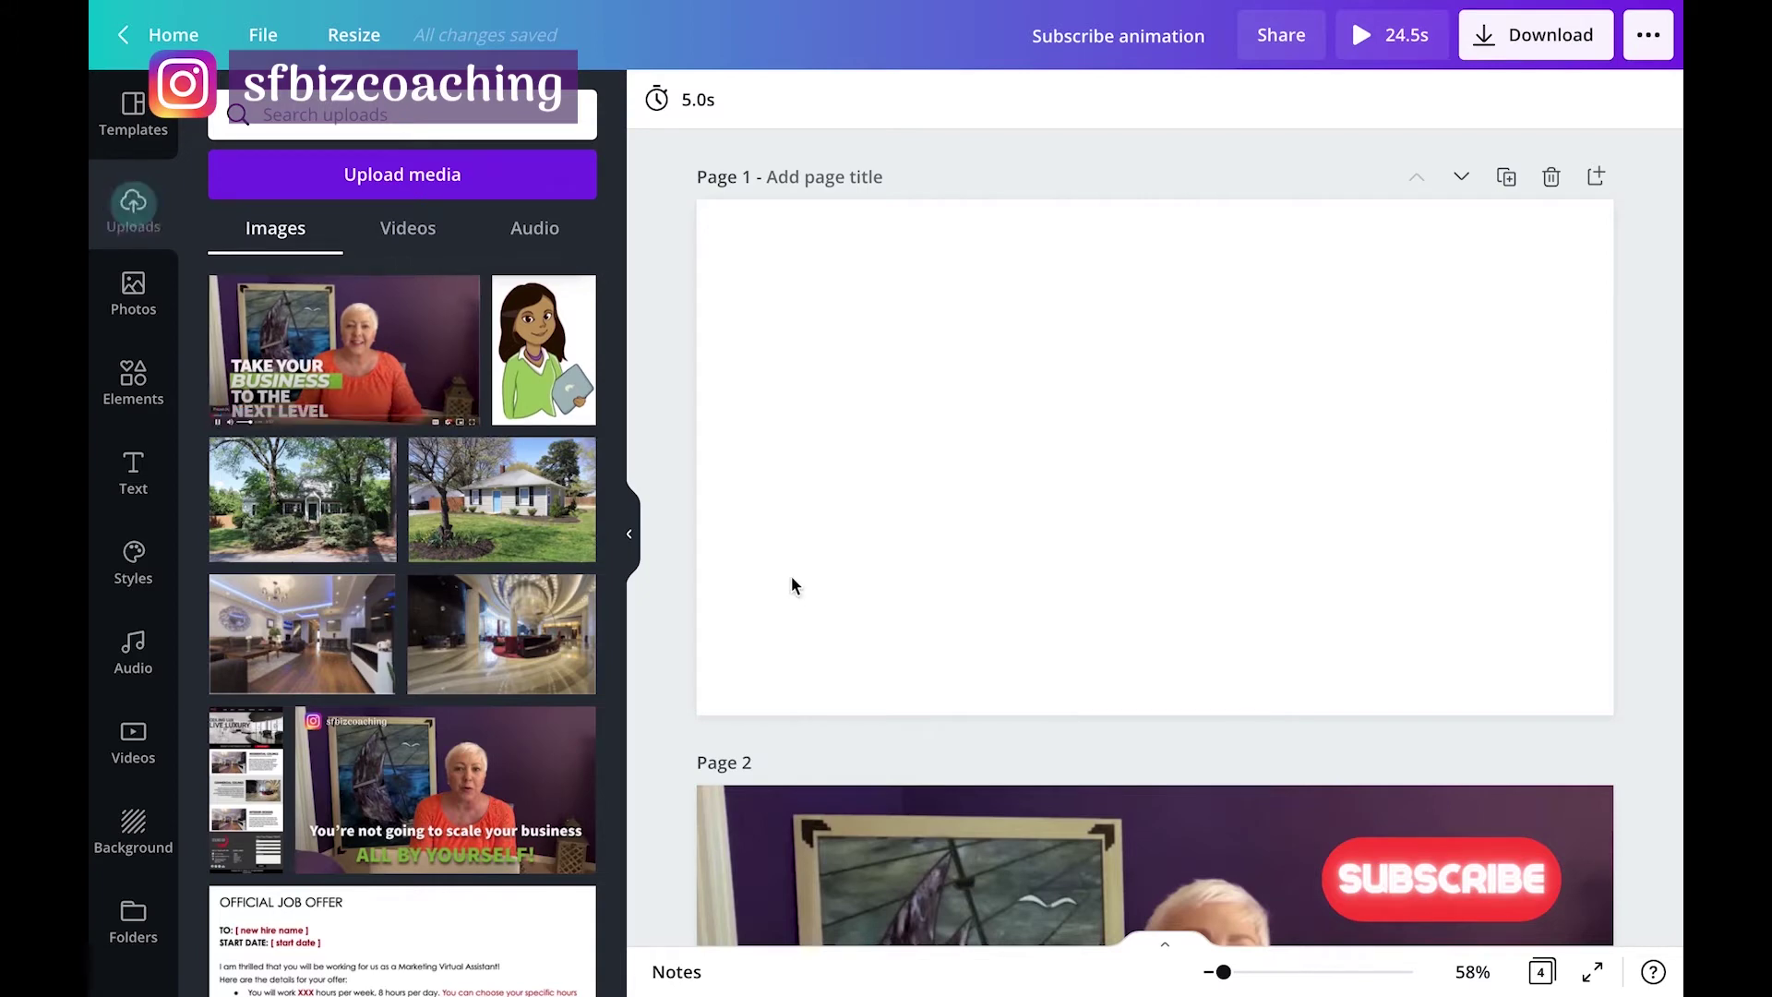
Add the uploaded screenshot to Page 1 and stretch it from the top-left to fill the page.
{"action": "left_click", "coordinate": [397, 355]}
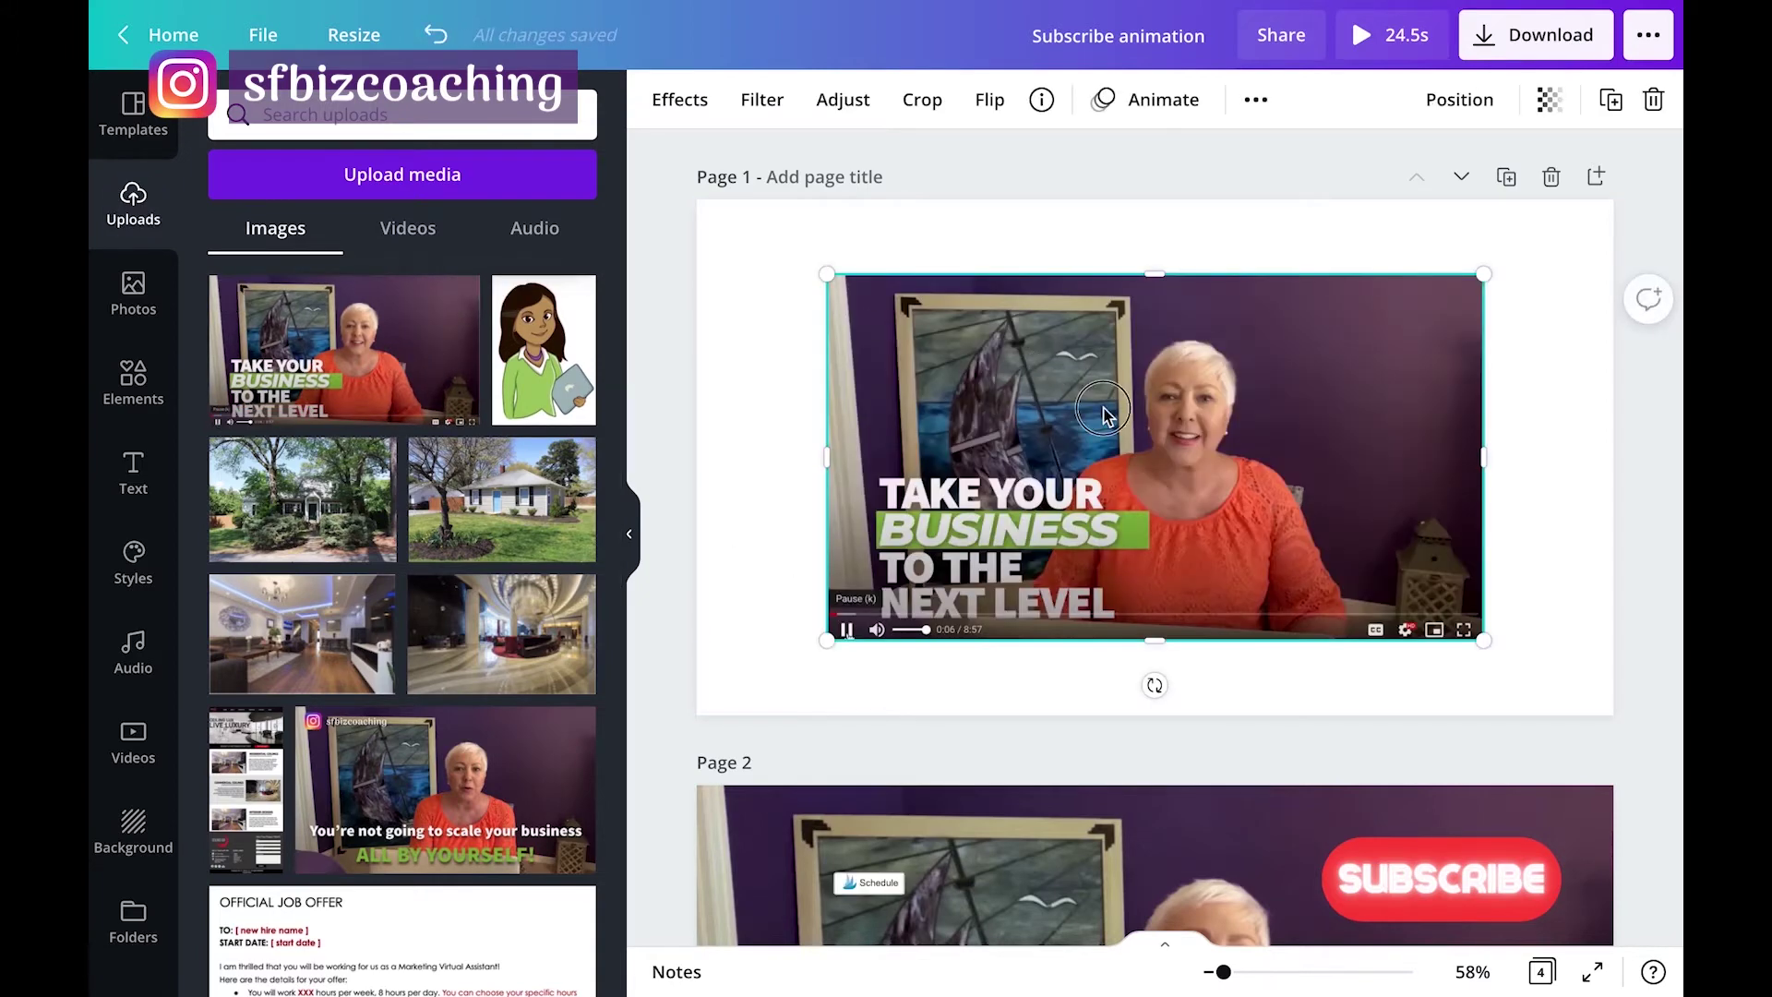
{"action": "mouse_move", "coordinate": [1048, 374]}
{"action": "left_mouse_down"}
{"action": "mouse_move", "coordinate": [965, 329]}
{"action": "mouse_move", "coordinate": [1003, 360]}
{"action": "left_mouse_up"}
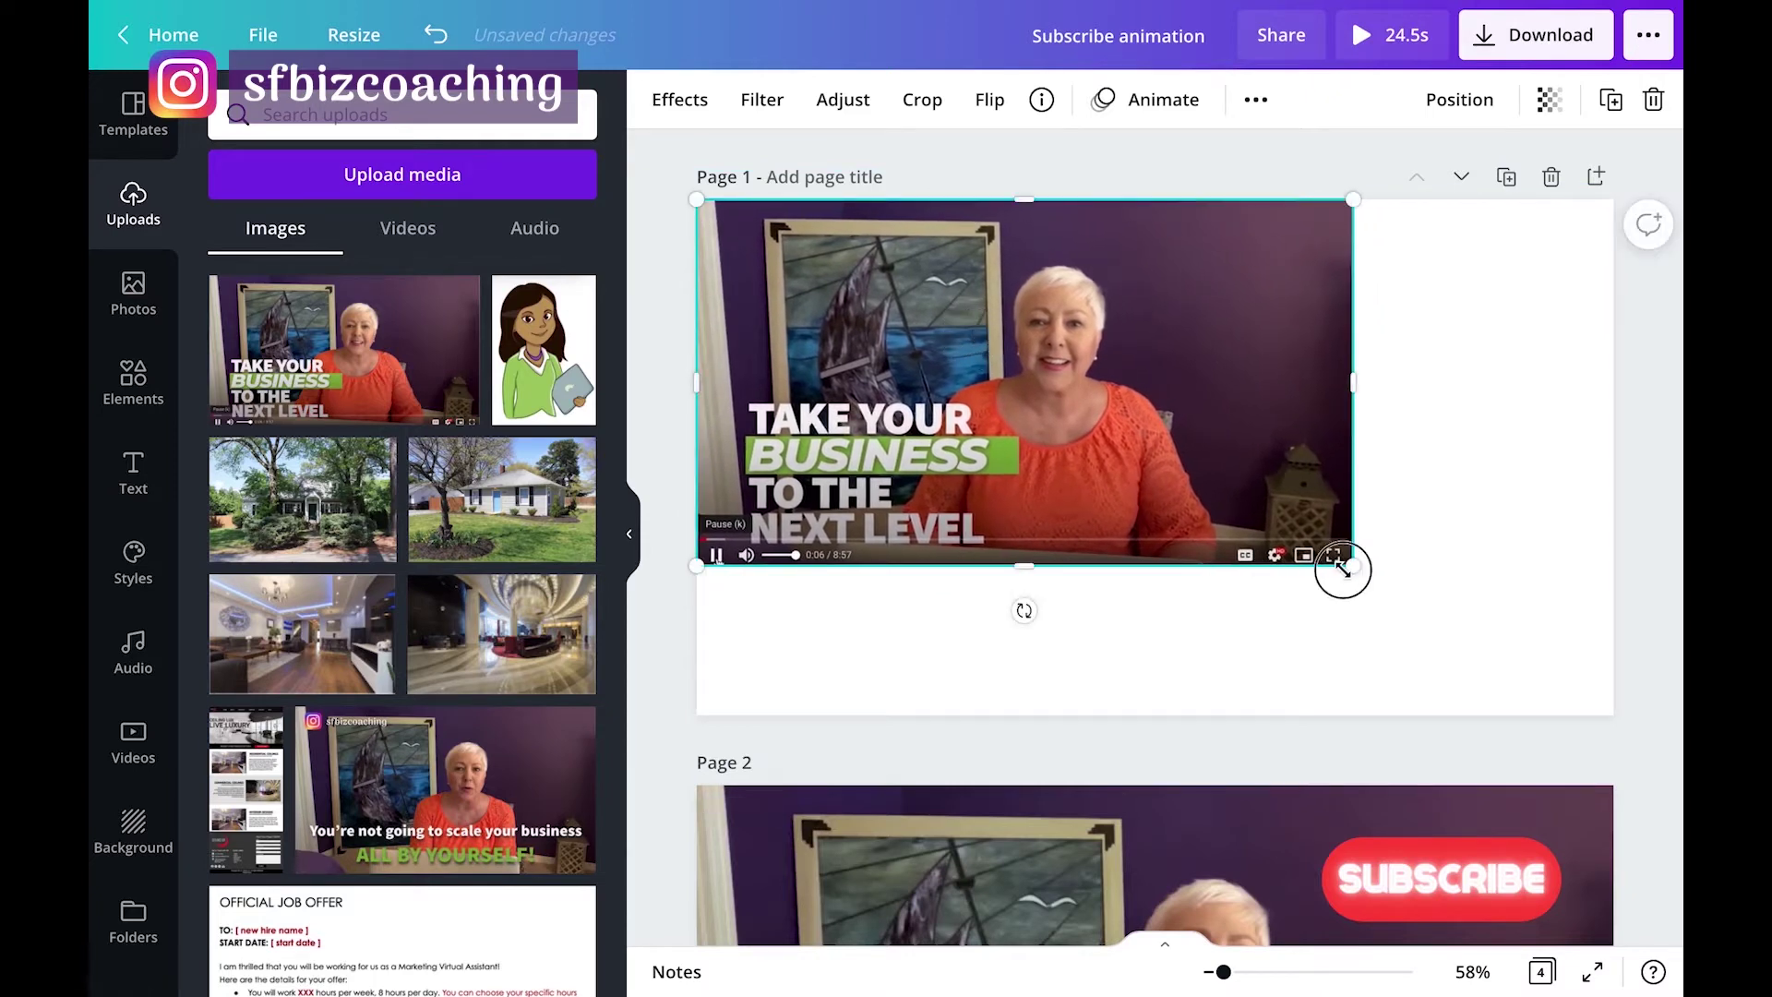
{"action": "left_click_drag", "start_coordinate": [1343, 569], "coordinate": [1594, 717]}
{"action": "scroll", "coordinate": [1523, 554], "scroll_direction": "down", "scroll_amount": 5}
{"action": "left_click", "coordinate": [1377, 434]}
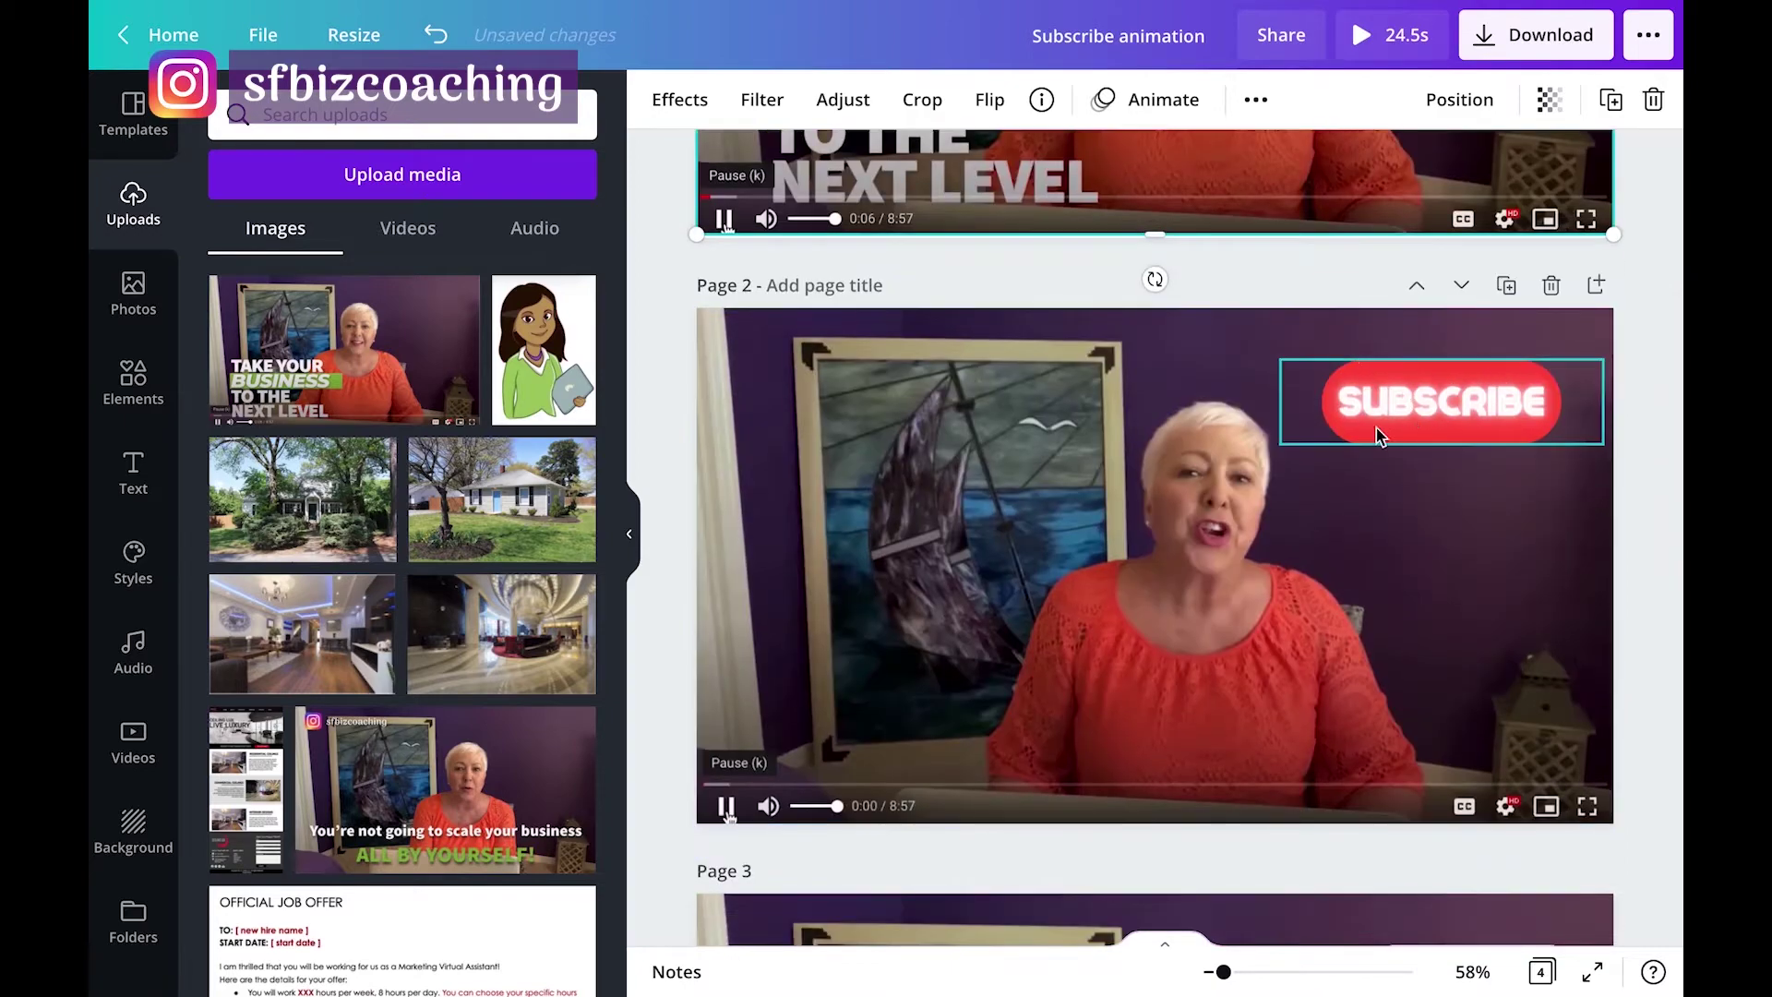
{"action": "scroll", "coordinate": [1306, 496], "scroll_direction": "up", "scroll_amount": 2}
{"action": "scroll", "coordinate": [1306, 497], "scroll_direction": "up", "scroll_amount": 3}
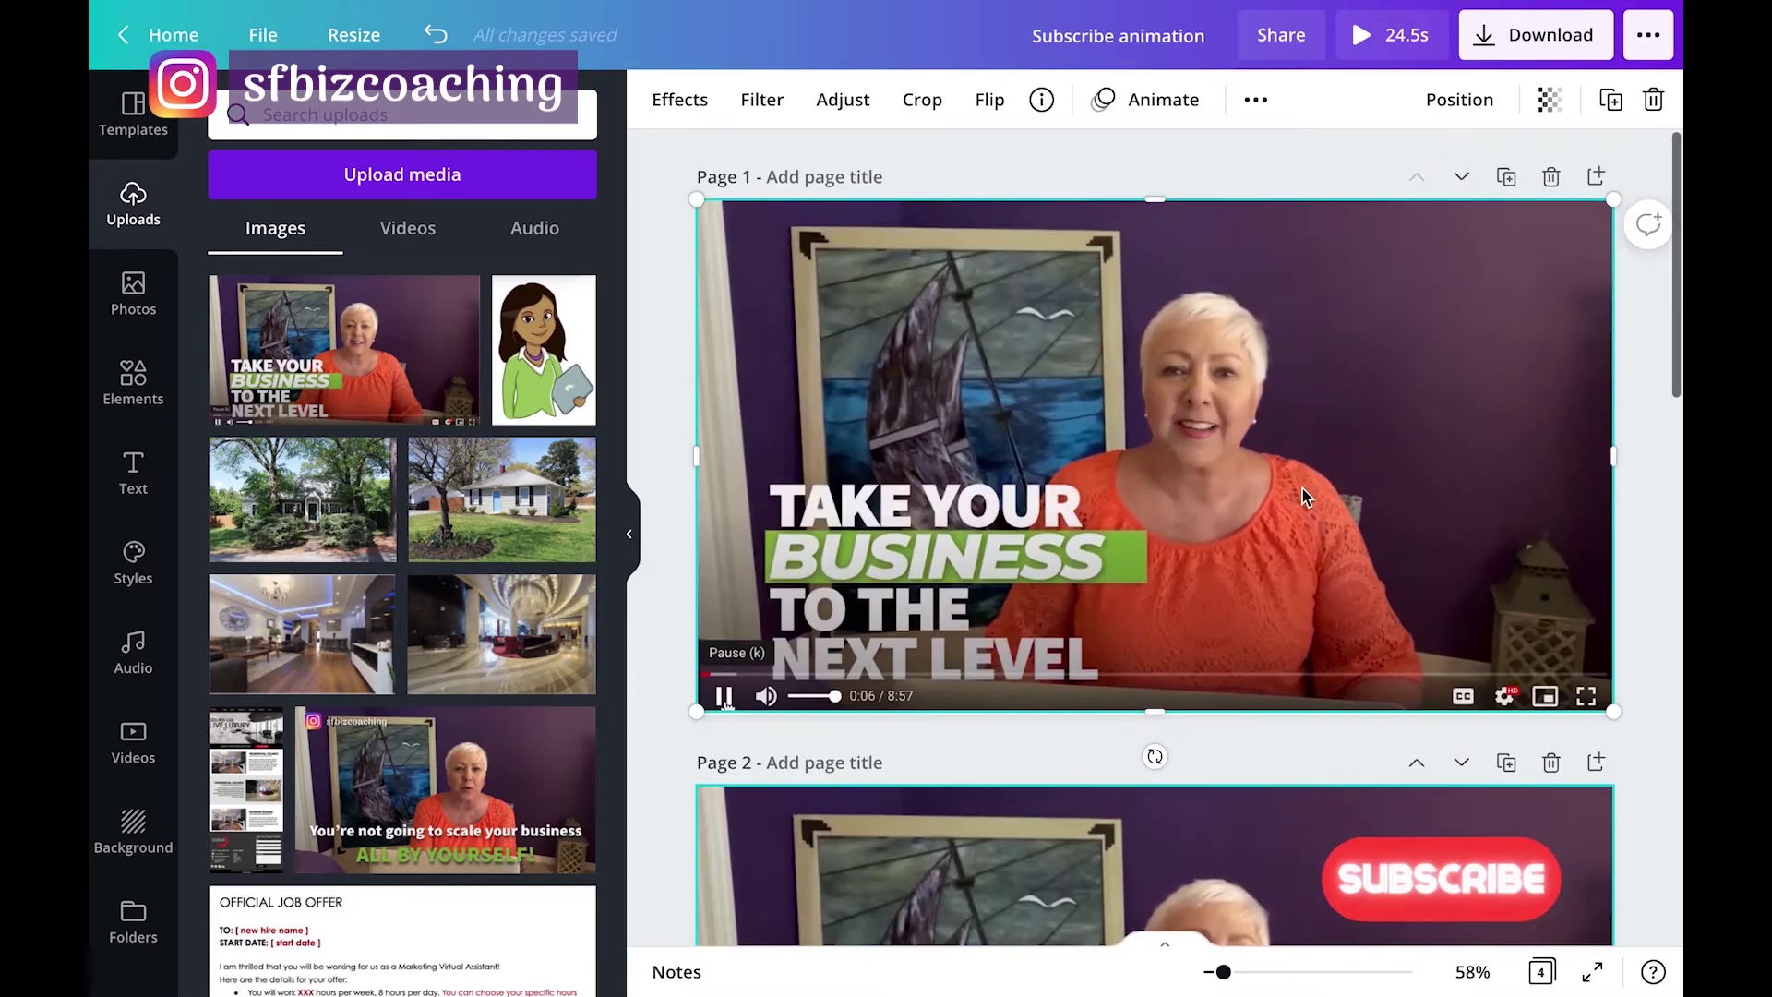
{"action": "mouse_move", "coordinate": [401, 553]}
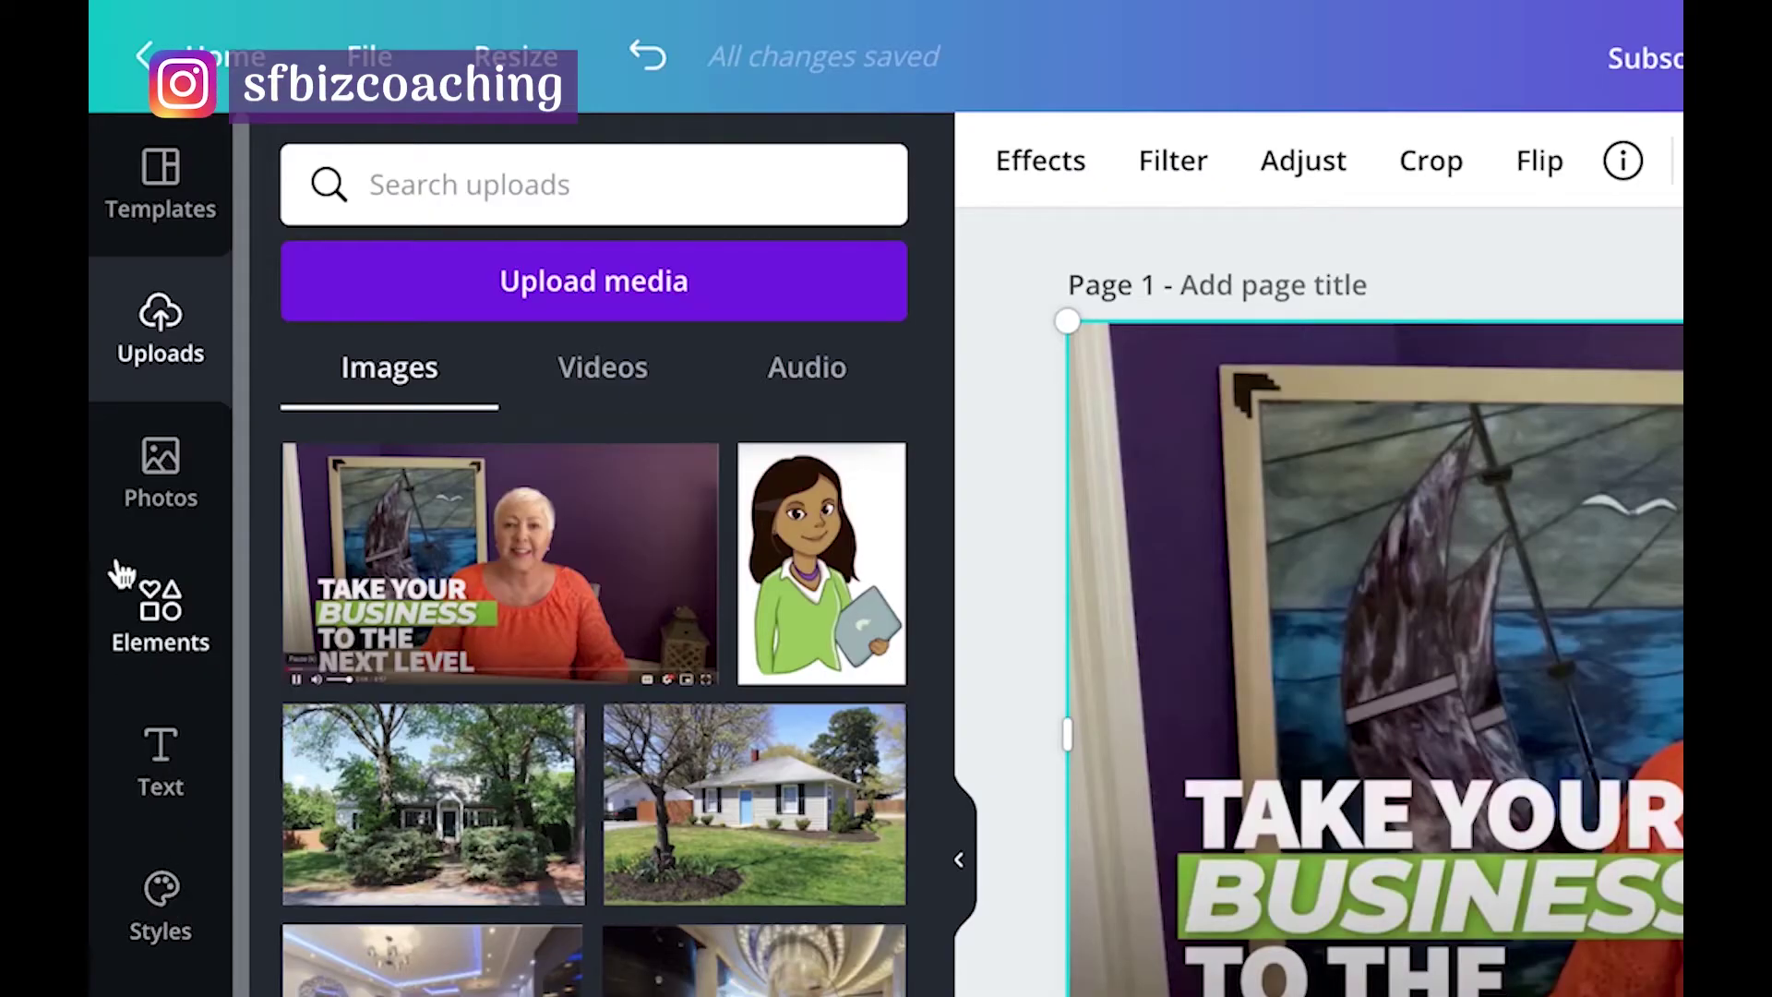
Search Elements for buttons ('butoon') and add the red rounded button shape to Page 1.
{"action": "left_click", "coordinate": [157, 618]}
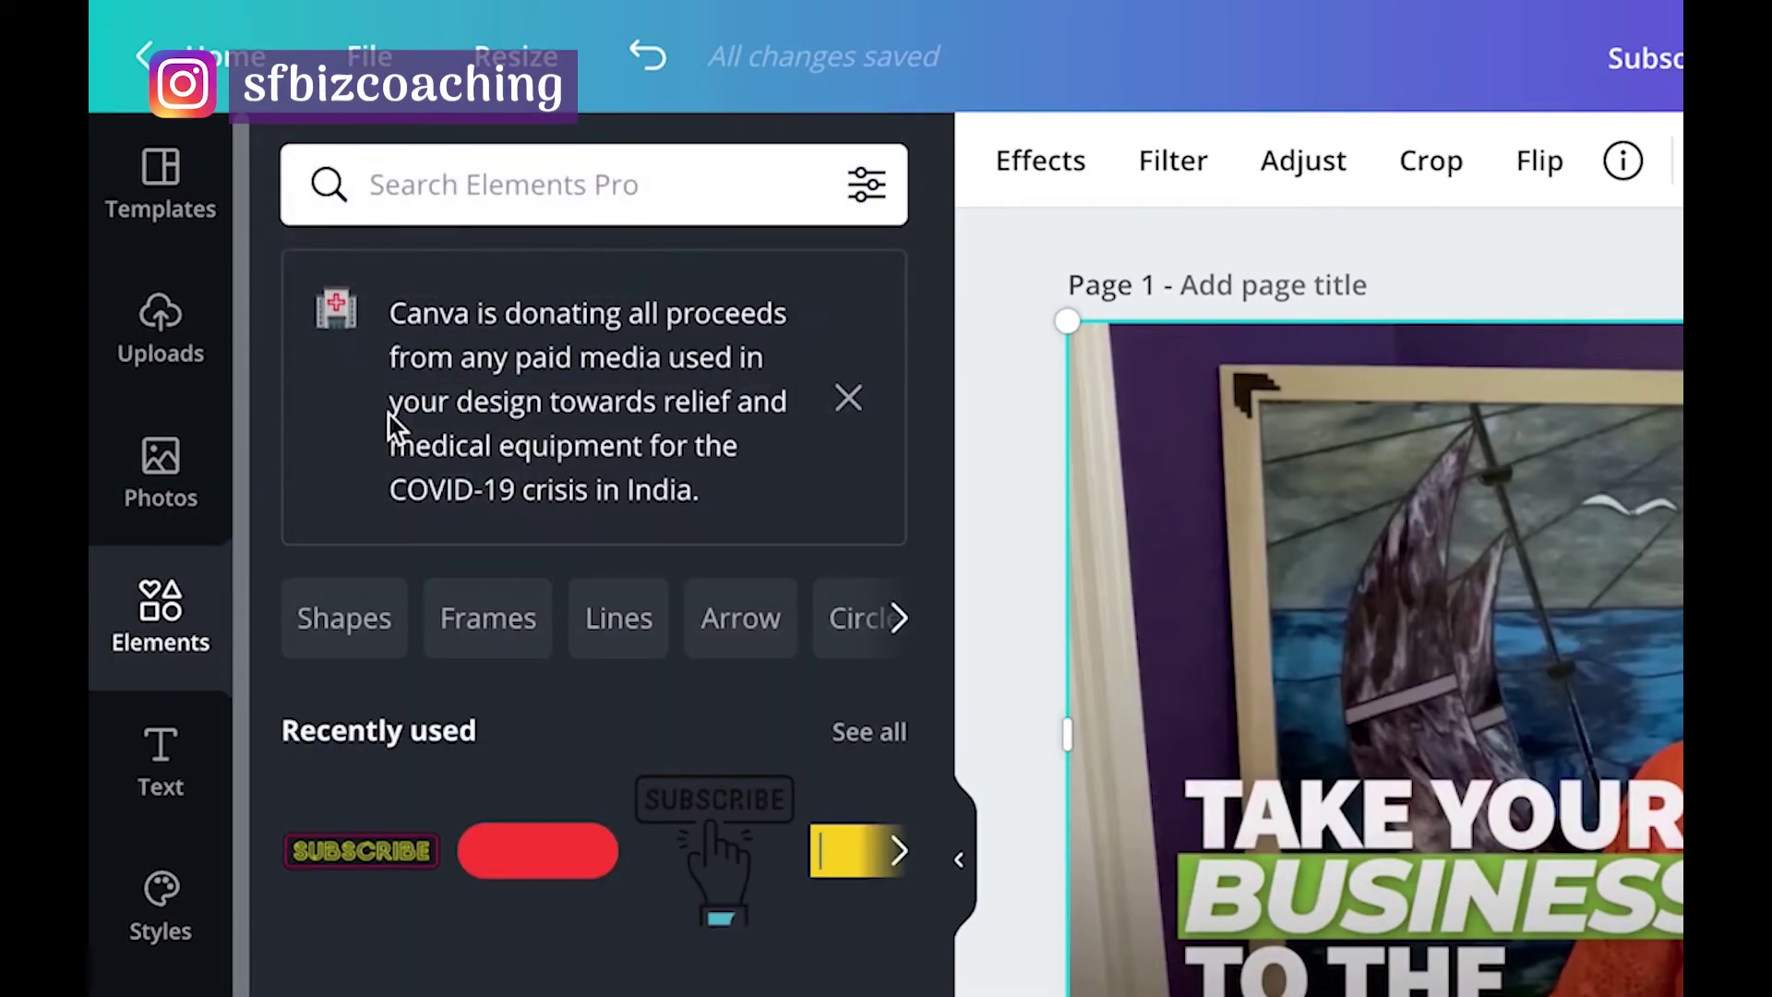
{"action": "left_click", "coordinate": [517, 184]}
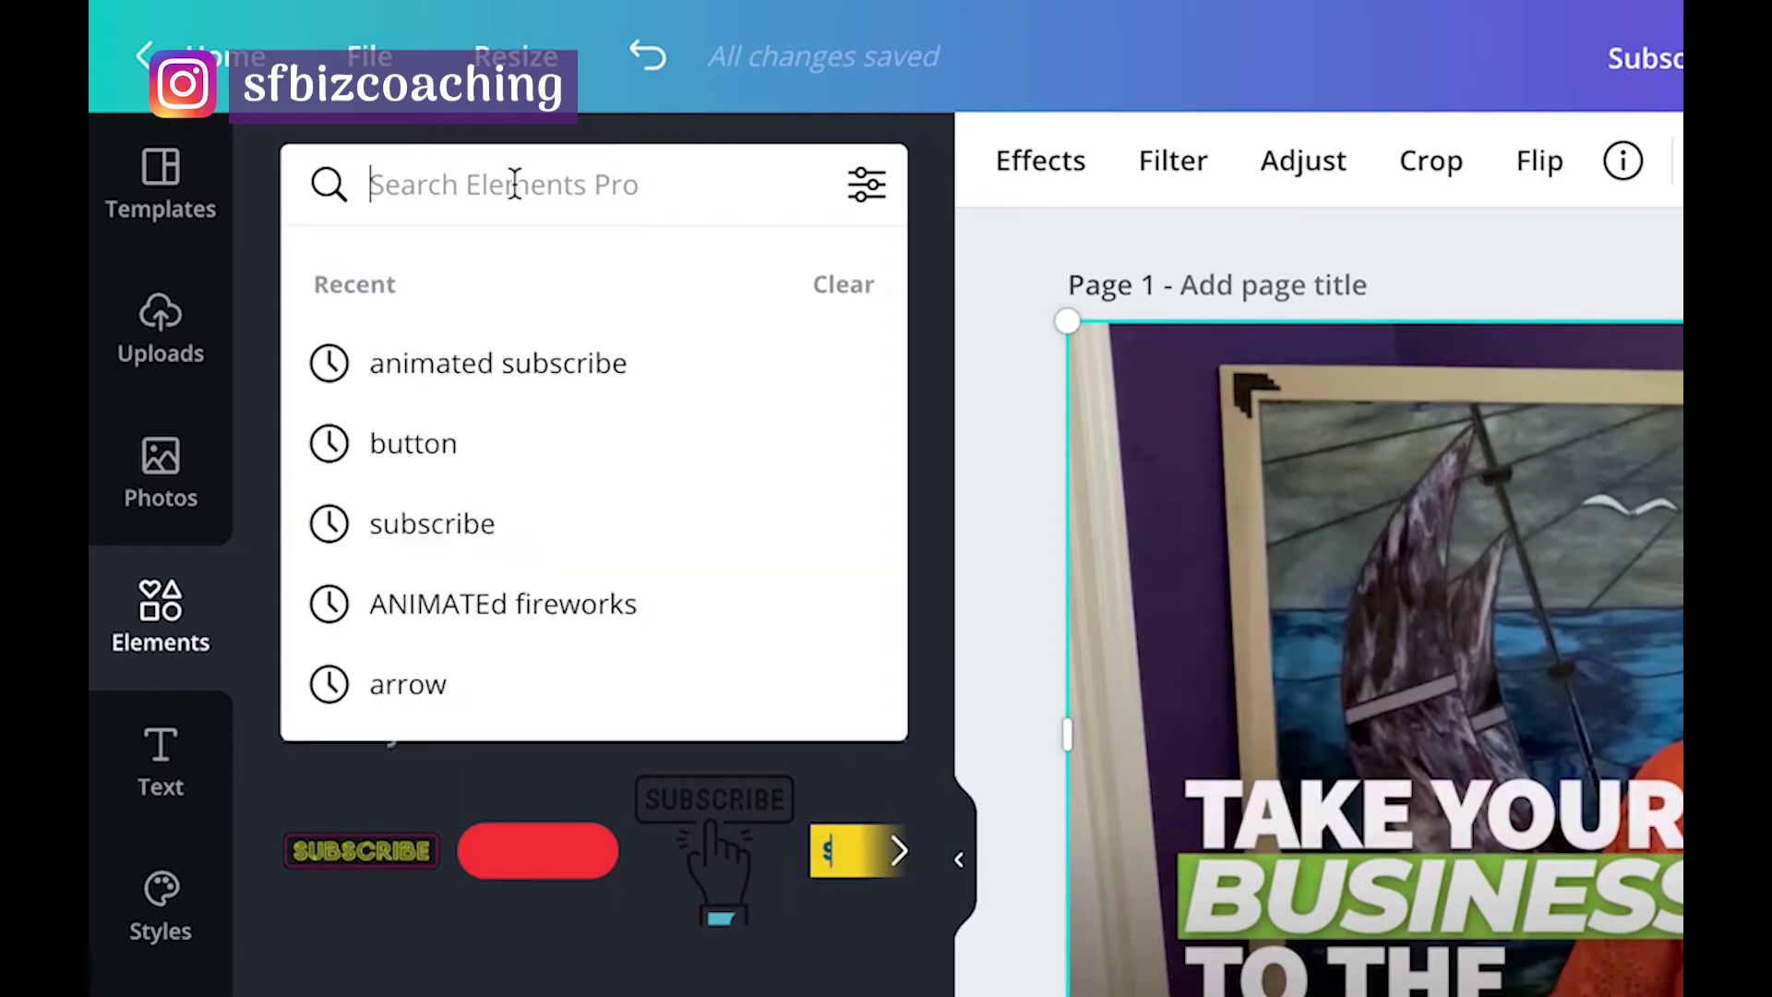
{"action": "type", "text": "buto"}
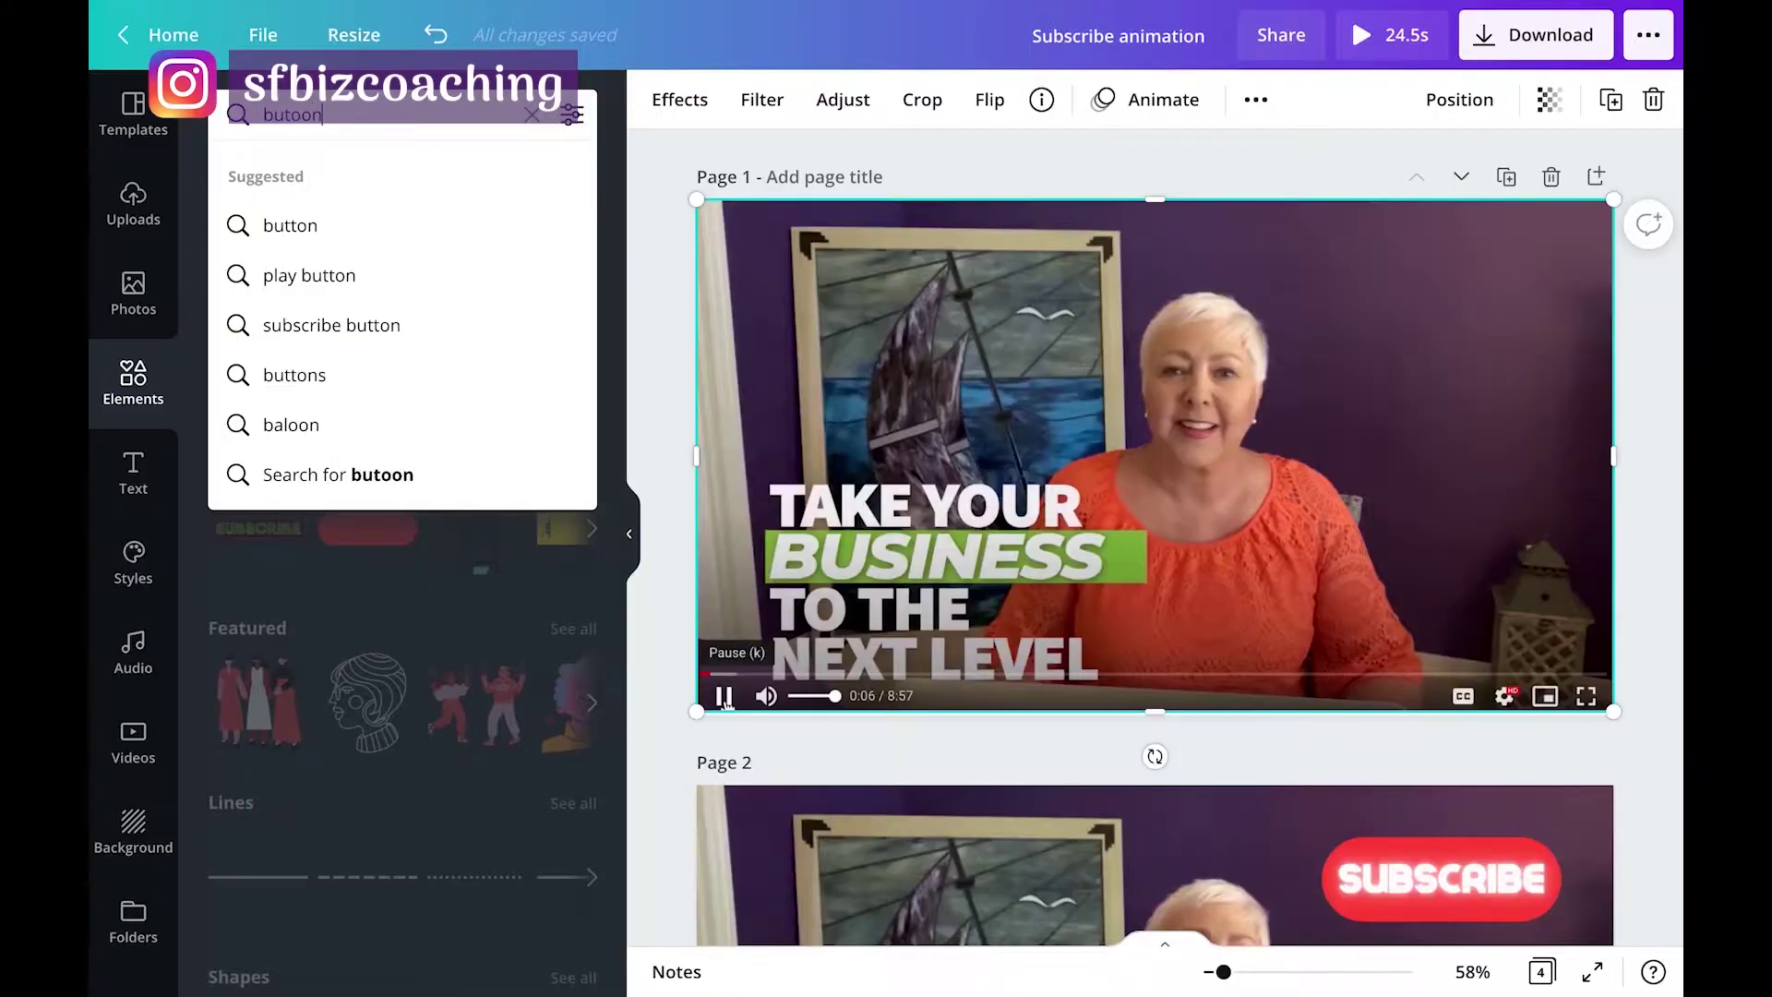
{"action": "type", "text": "on"}
{"action": "key", "text": "Return"}
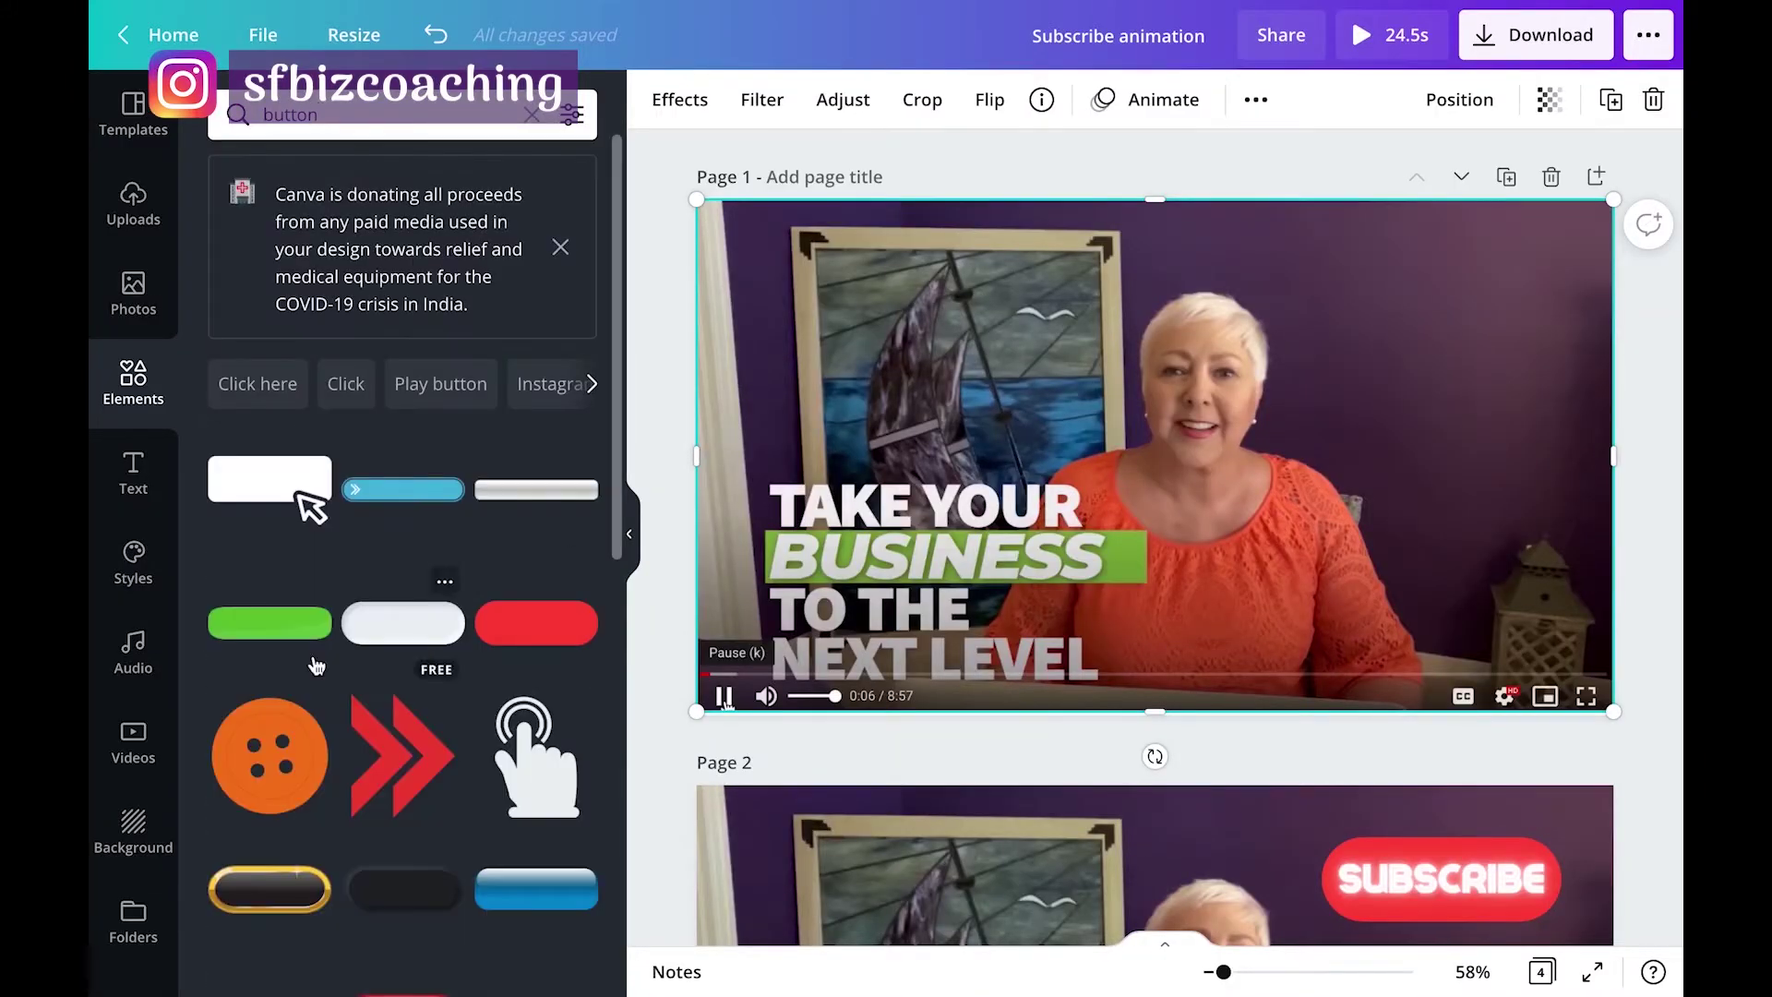
{"action": "scroll", "coordinate": [253, 614], "scroll_direction": "down", "scroll_amount": 2}
{"action": "scroll", "coordinate": [254, 614], "scroll_direction": "down", "scroll_amount": 2}
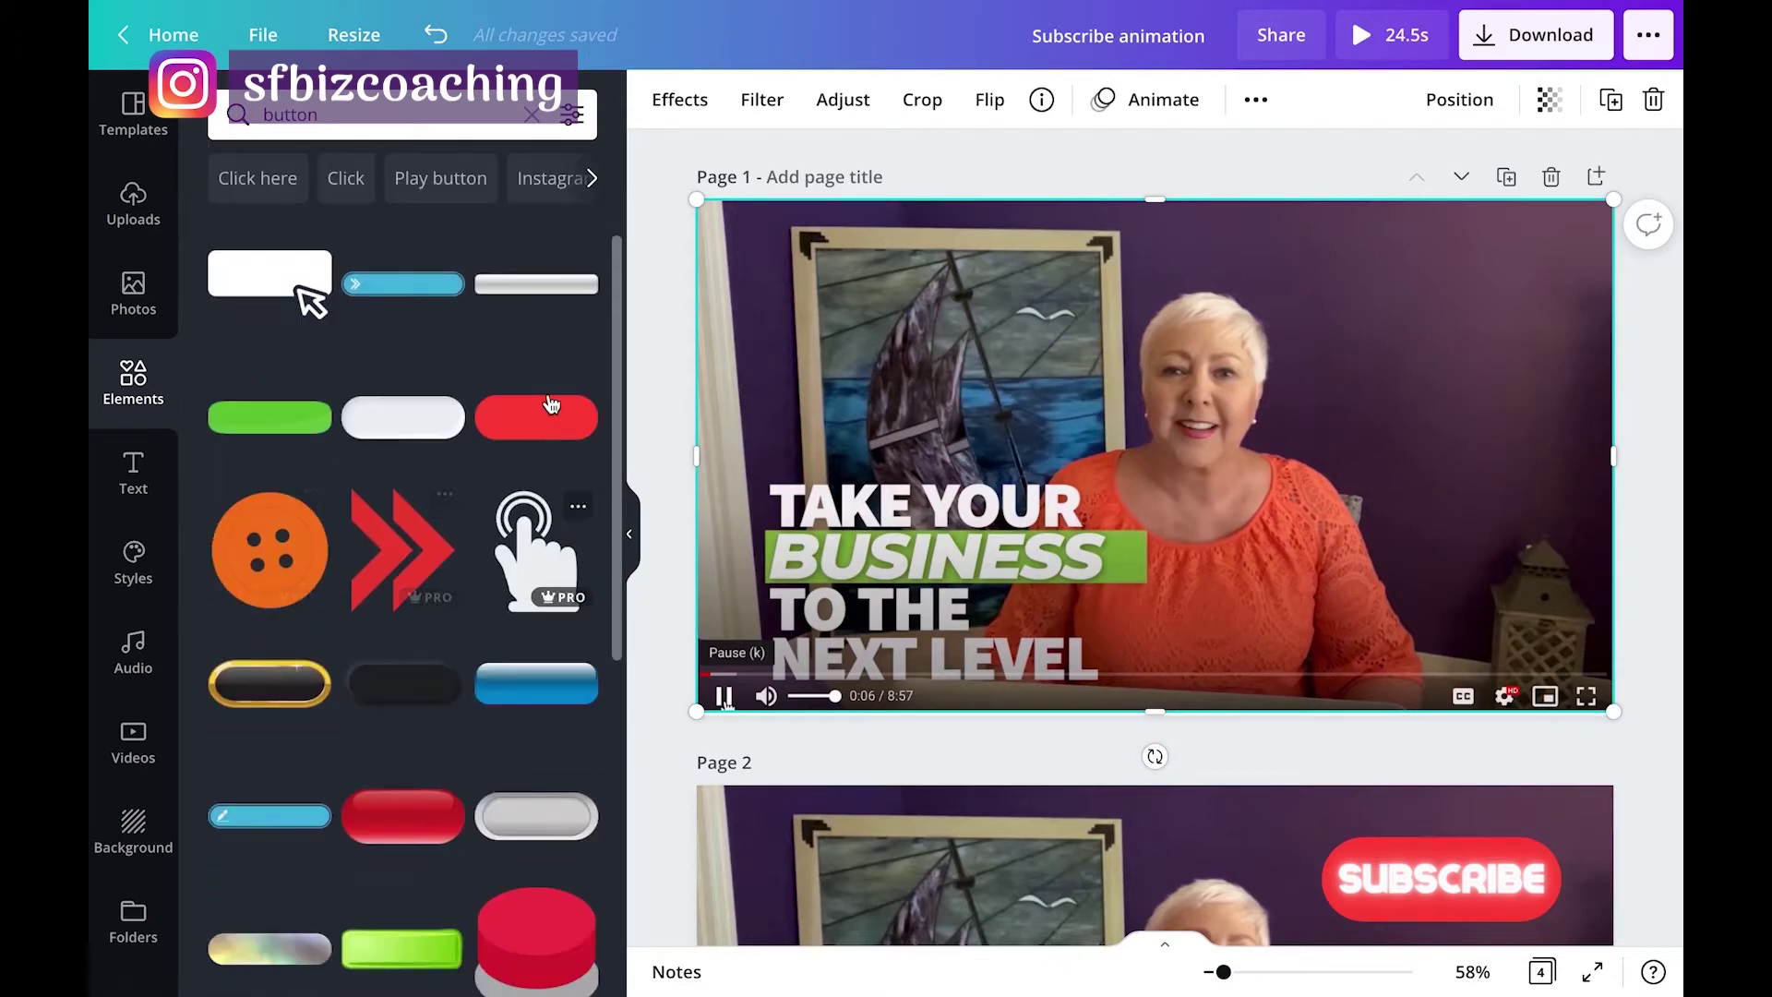
{"action": "left_click", "coordinate": [544, 426]}
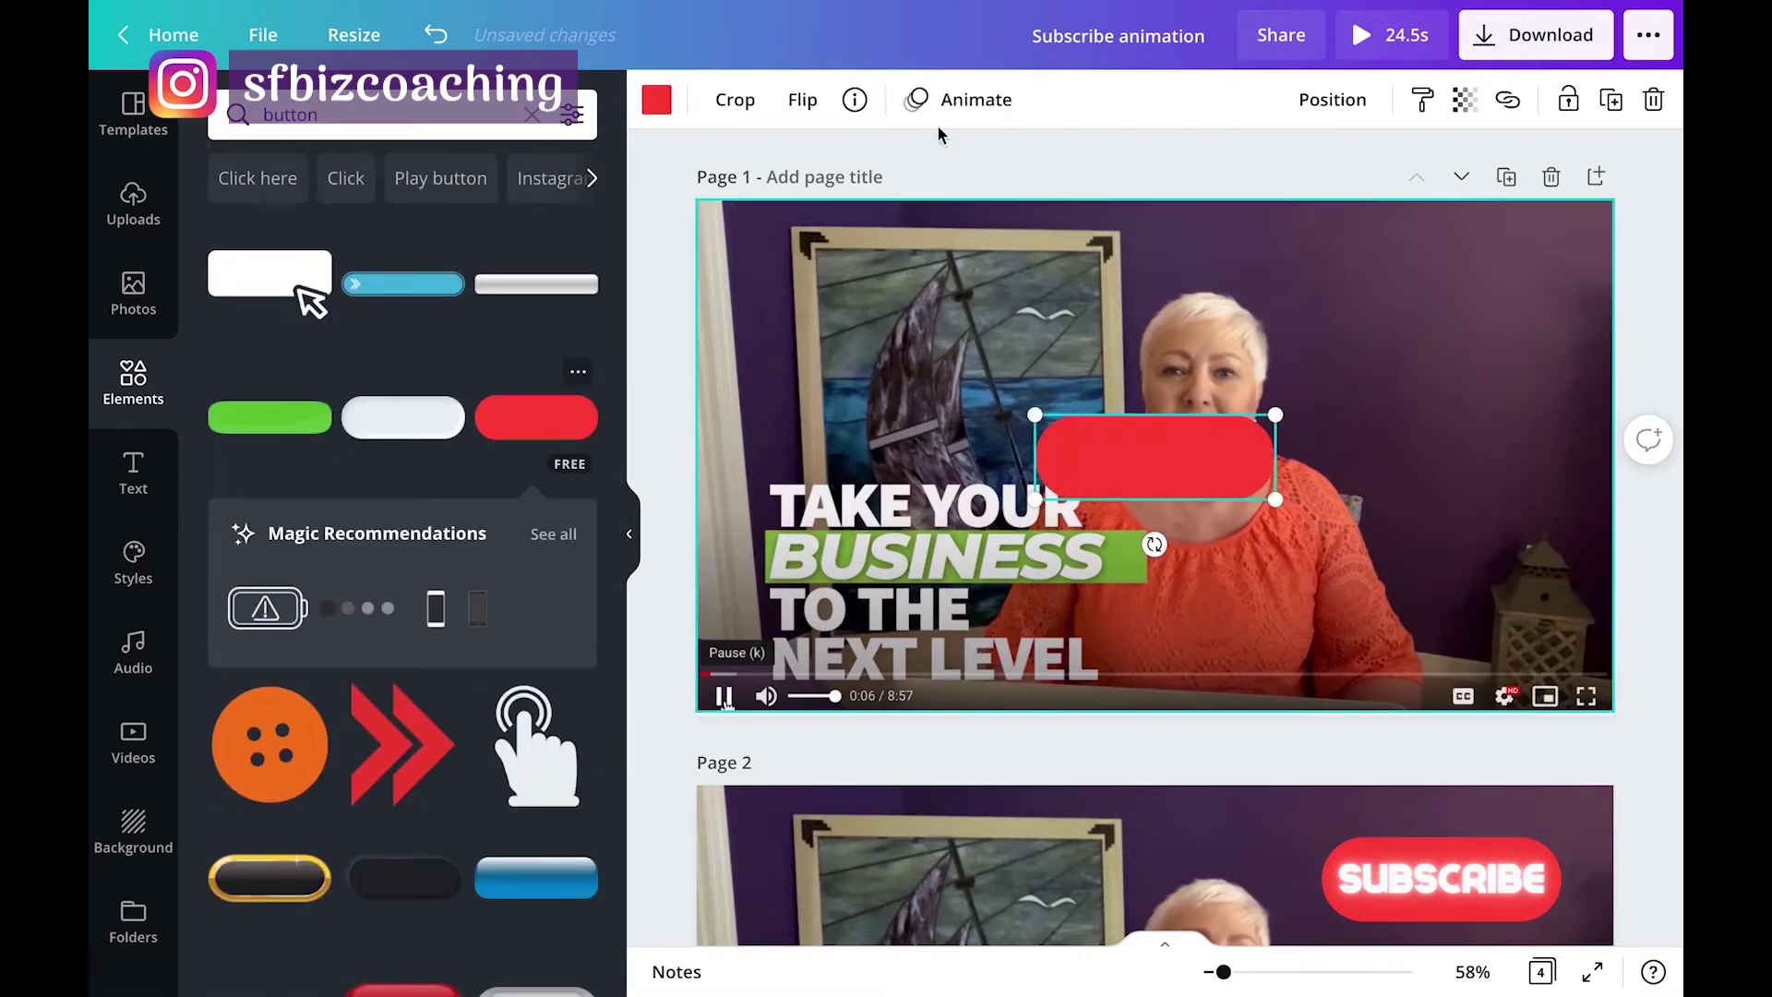
Try purple, dark green and pale green-grey fills on the button, then keep bright red.
{"action": "left_click", "coordinate": [658, 102]}
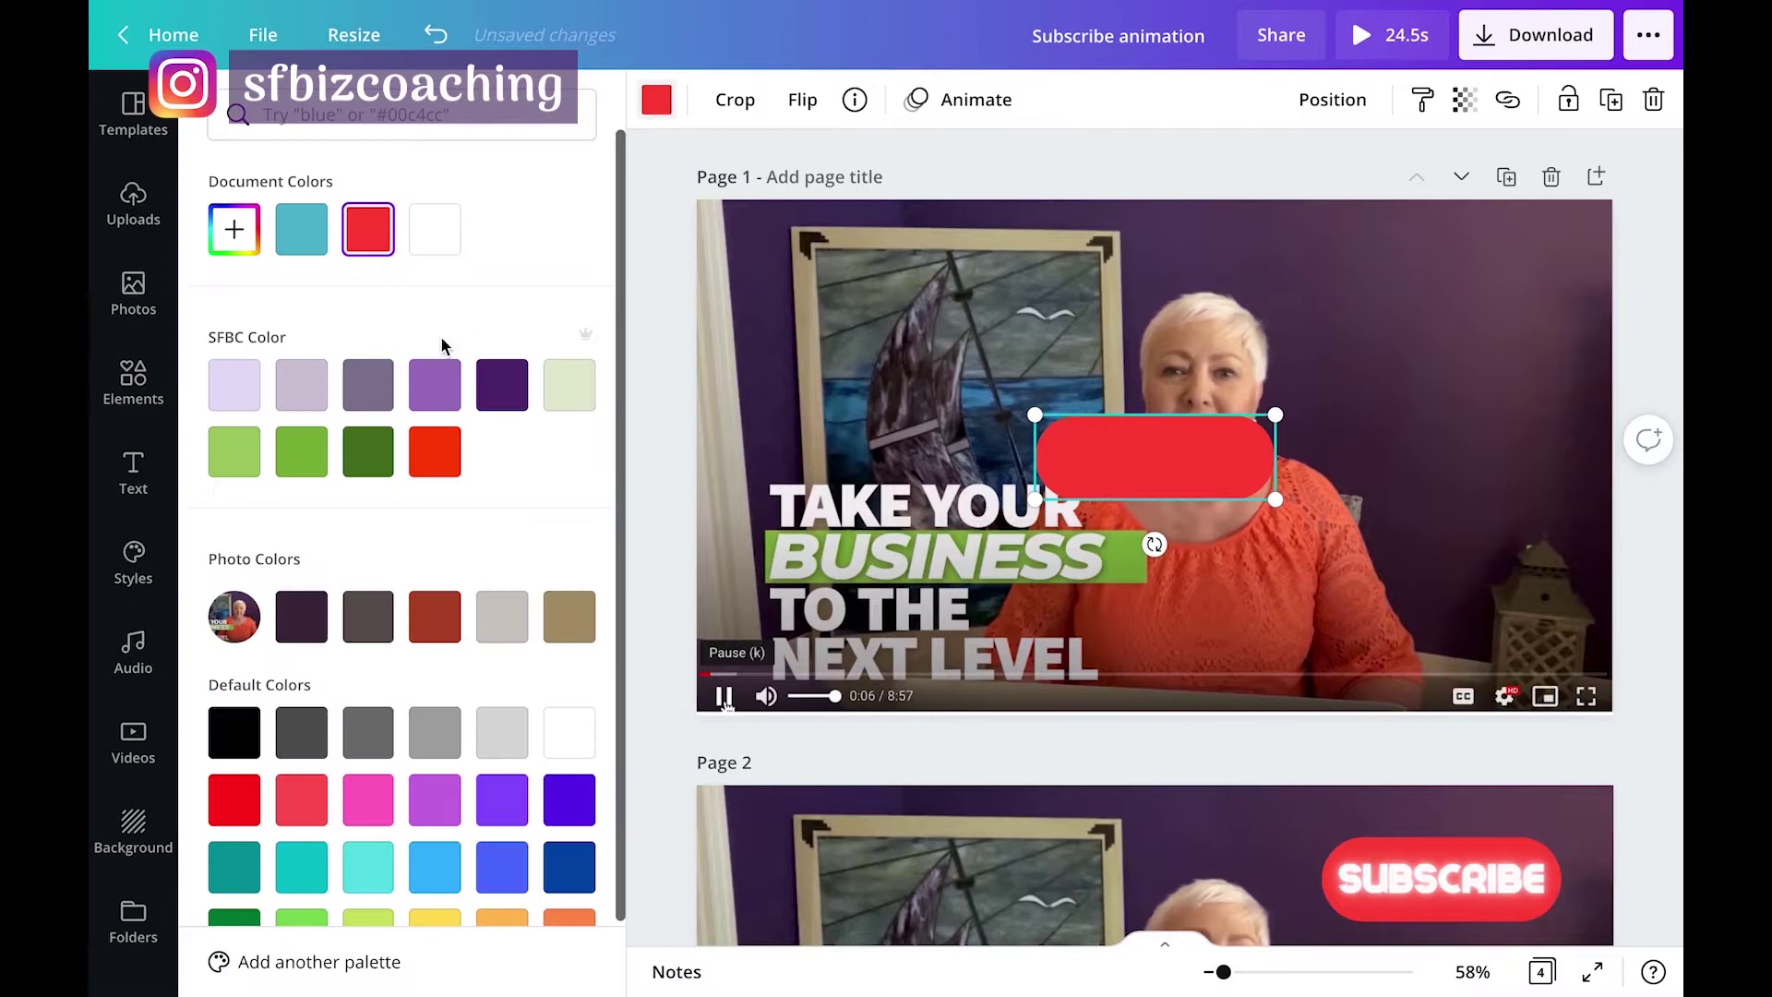
{"action": "left_click", "coordinate": [520, 382]}
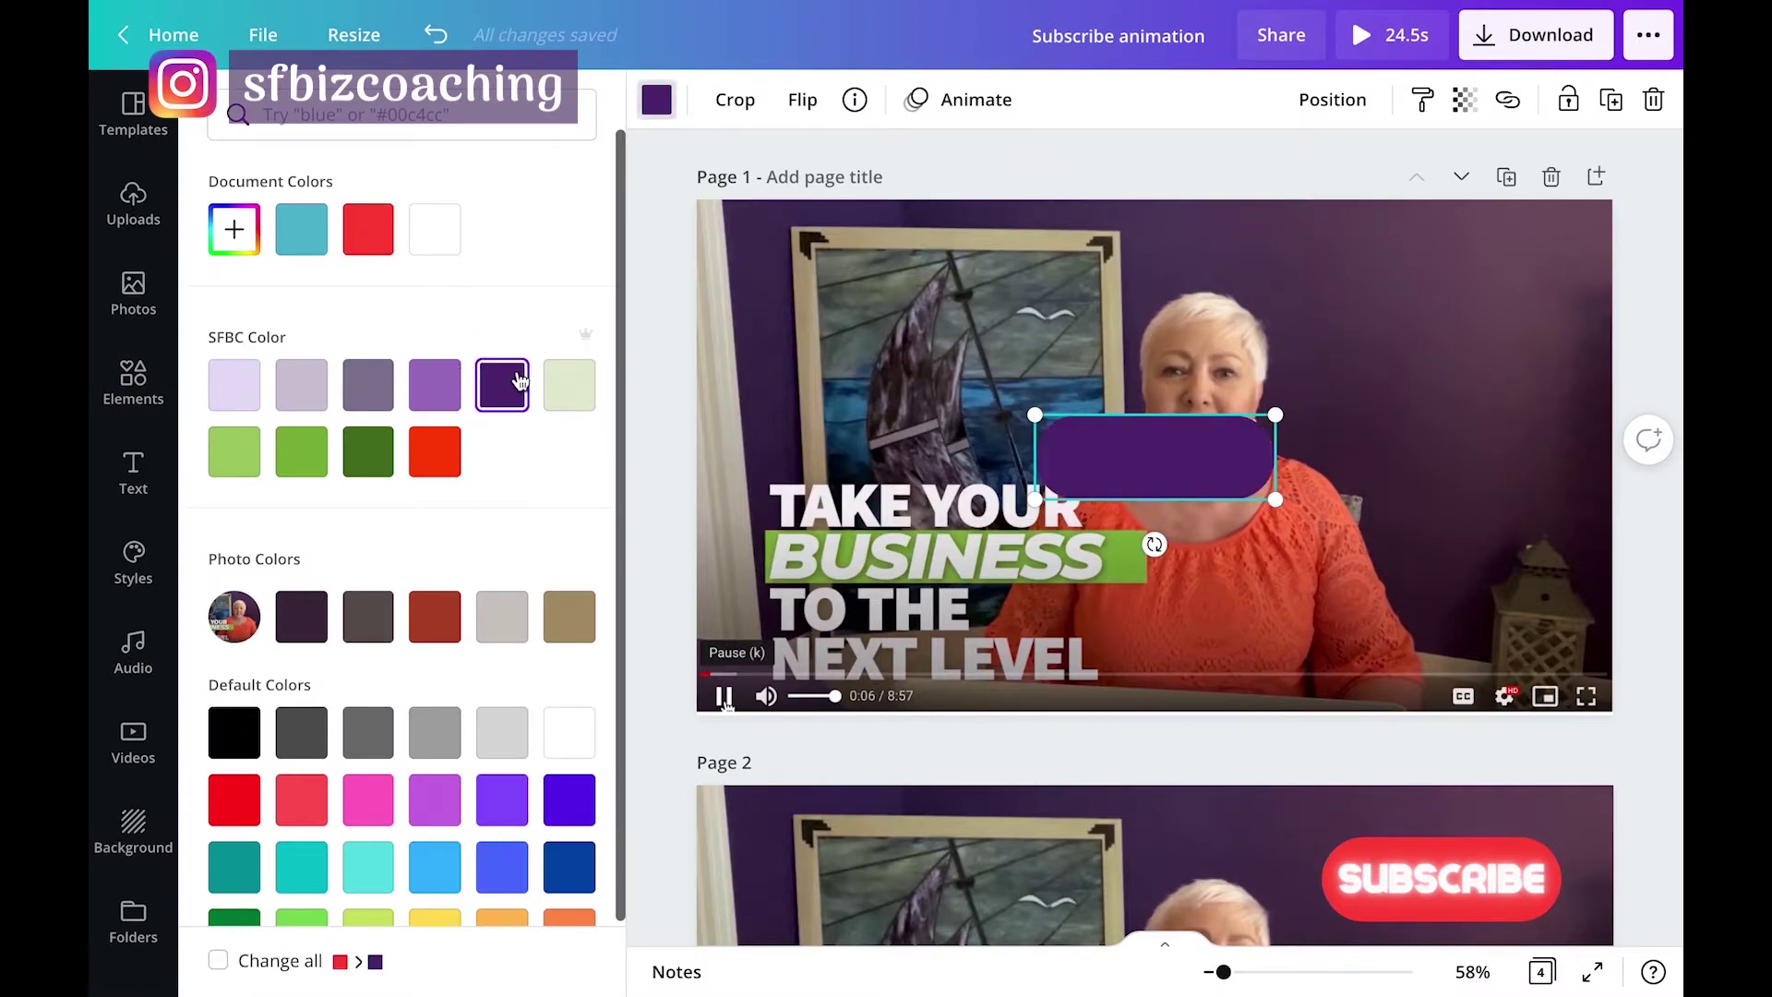
{"action": "left_click", "coordinate": [376, 463]}
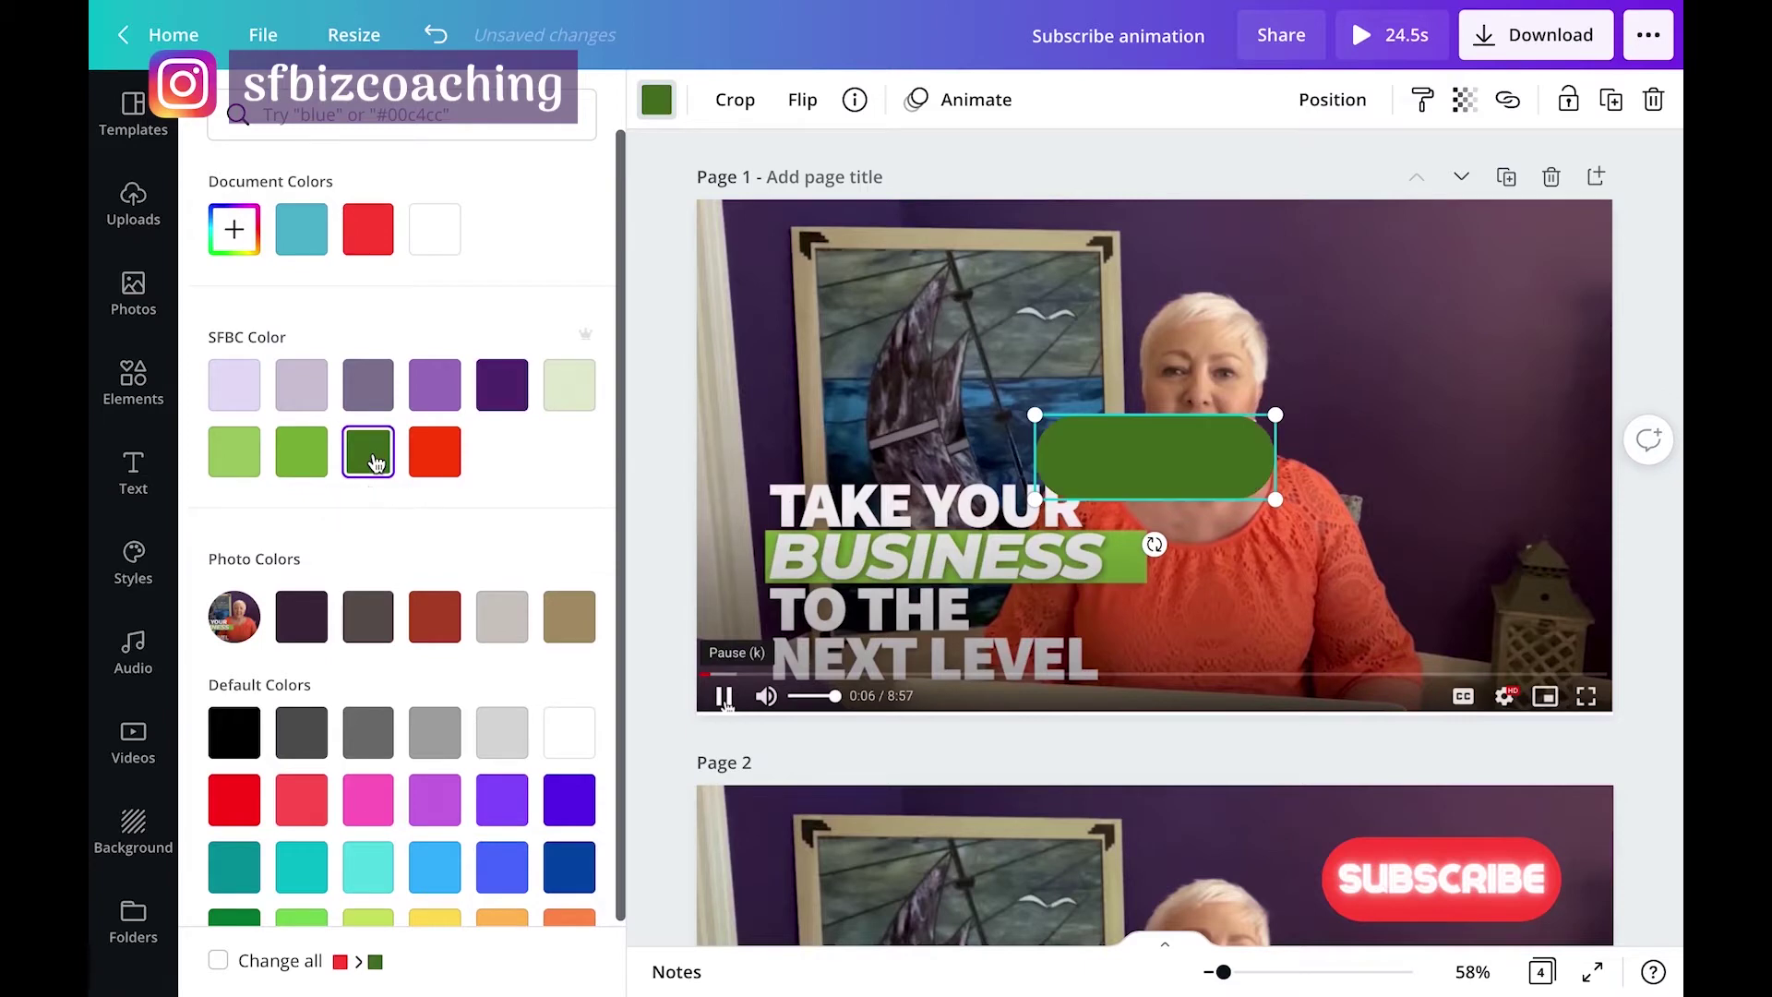
{"action": "left_click", "coordinate": [568, 379]}
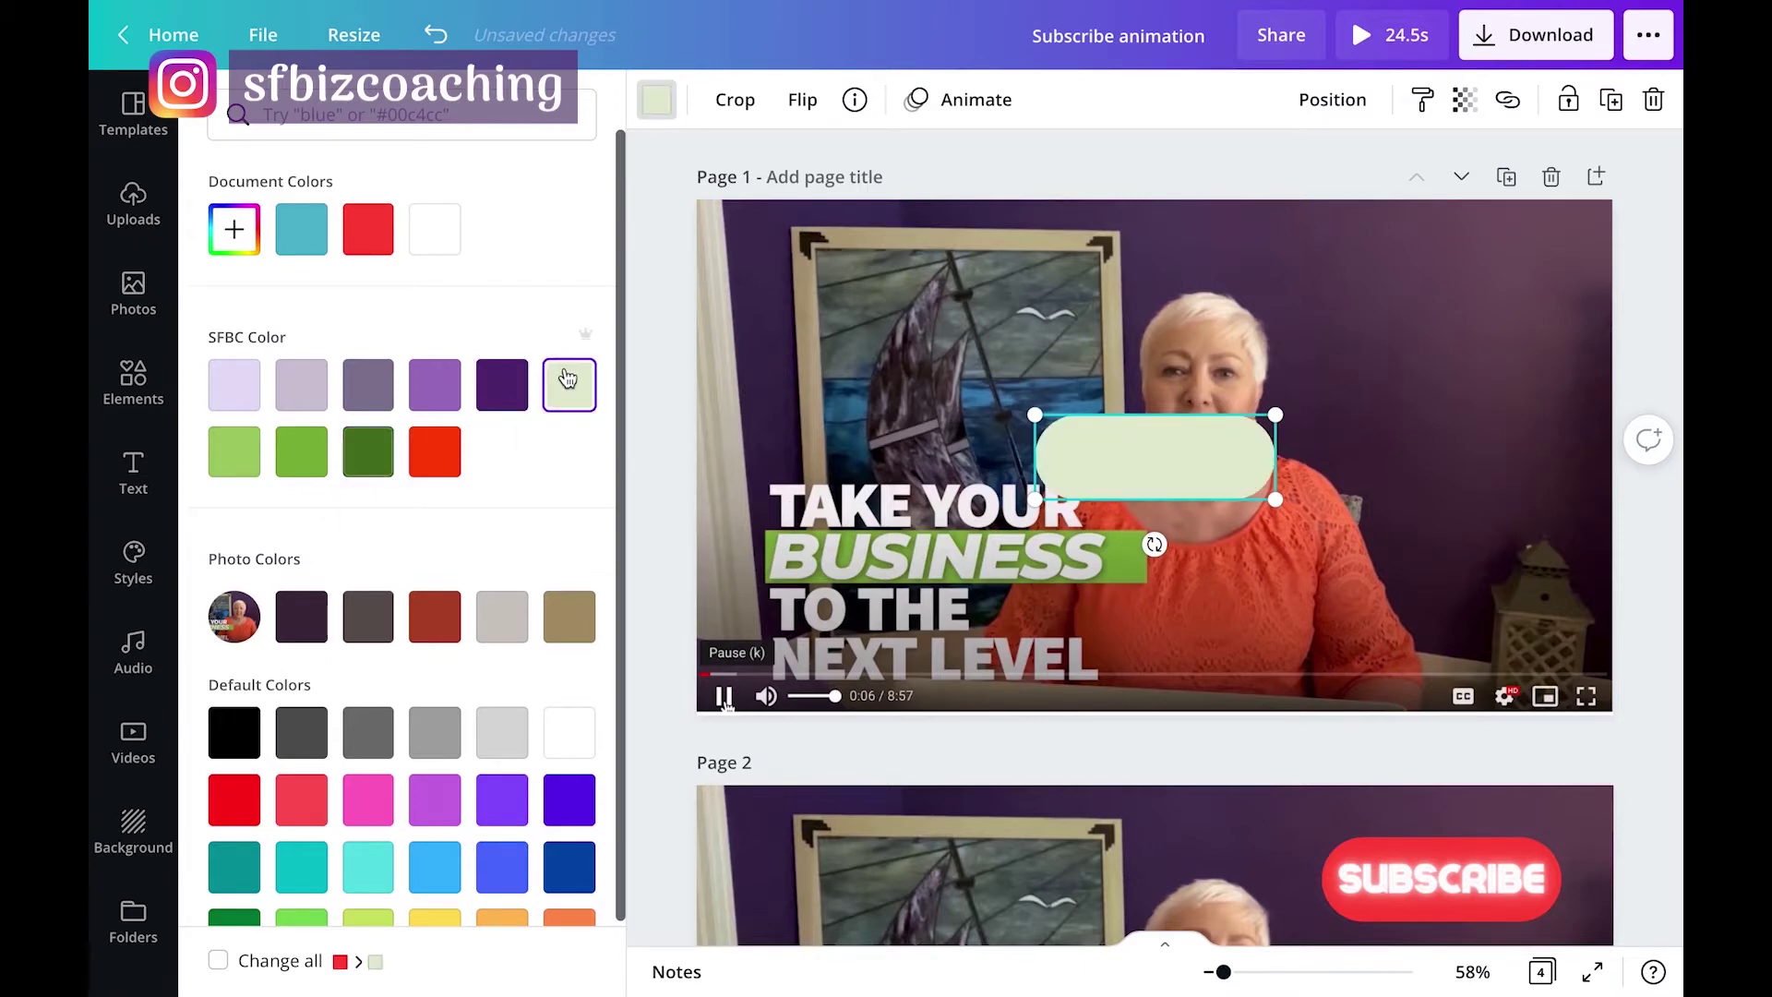
{"action": "left_click", "coordinate": [429, 449]}
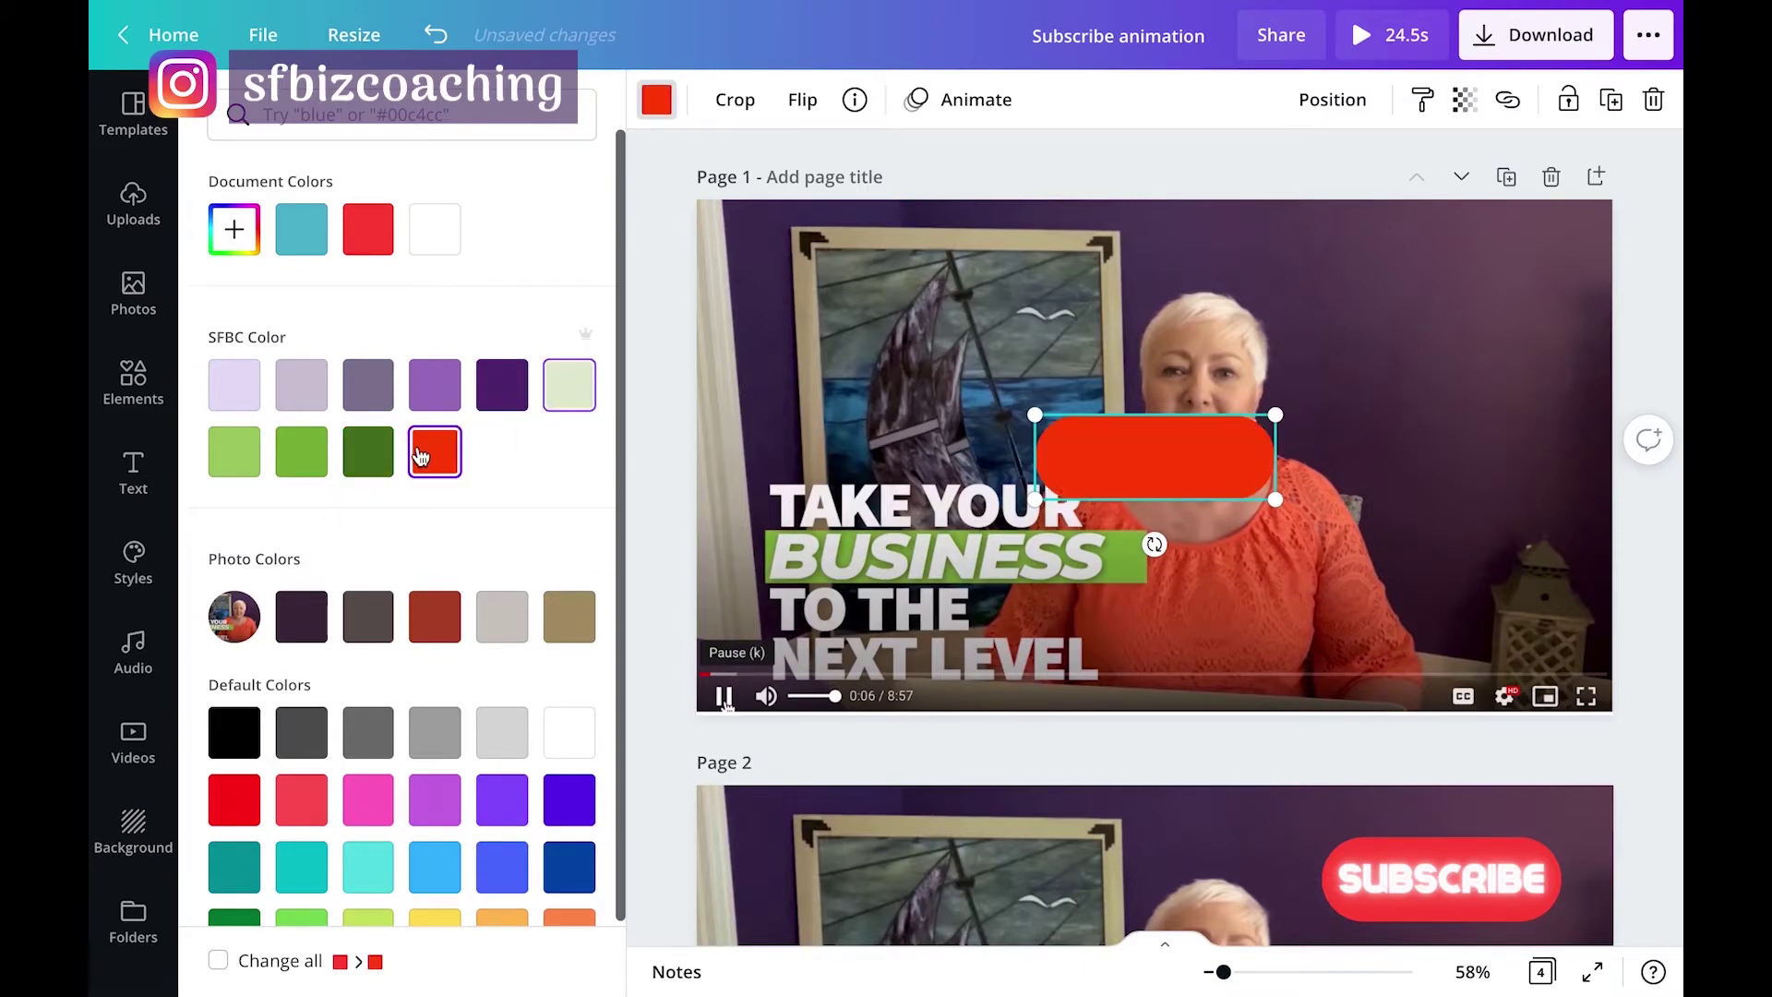
Move the red button to Page 1's upper-right corner and shrink it.
{"action": "left_click_drag", "start_coordinate": [1278, 408], "coordinate": [1454, 300]}
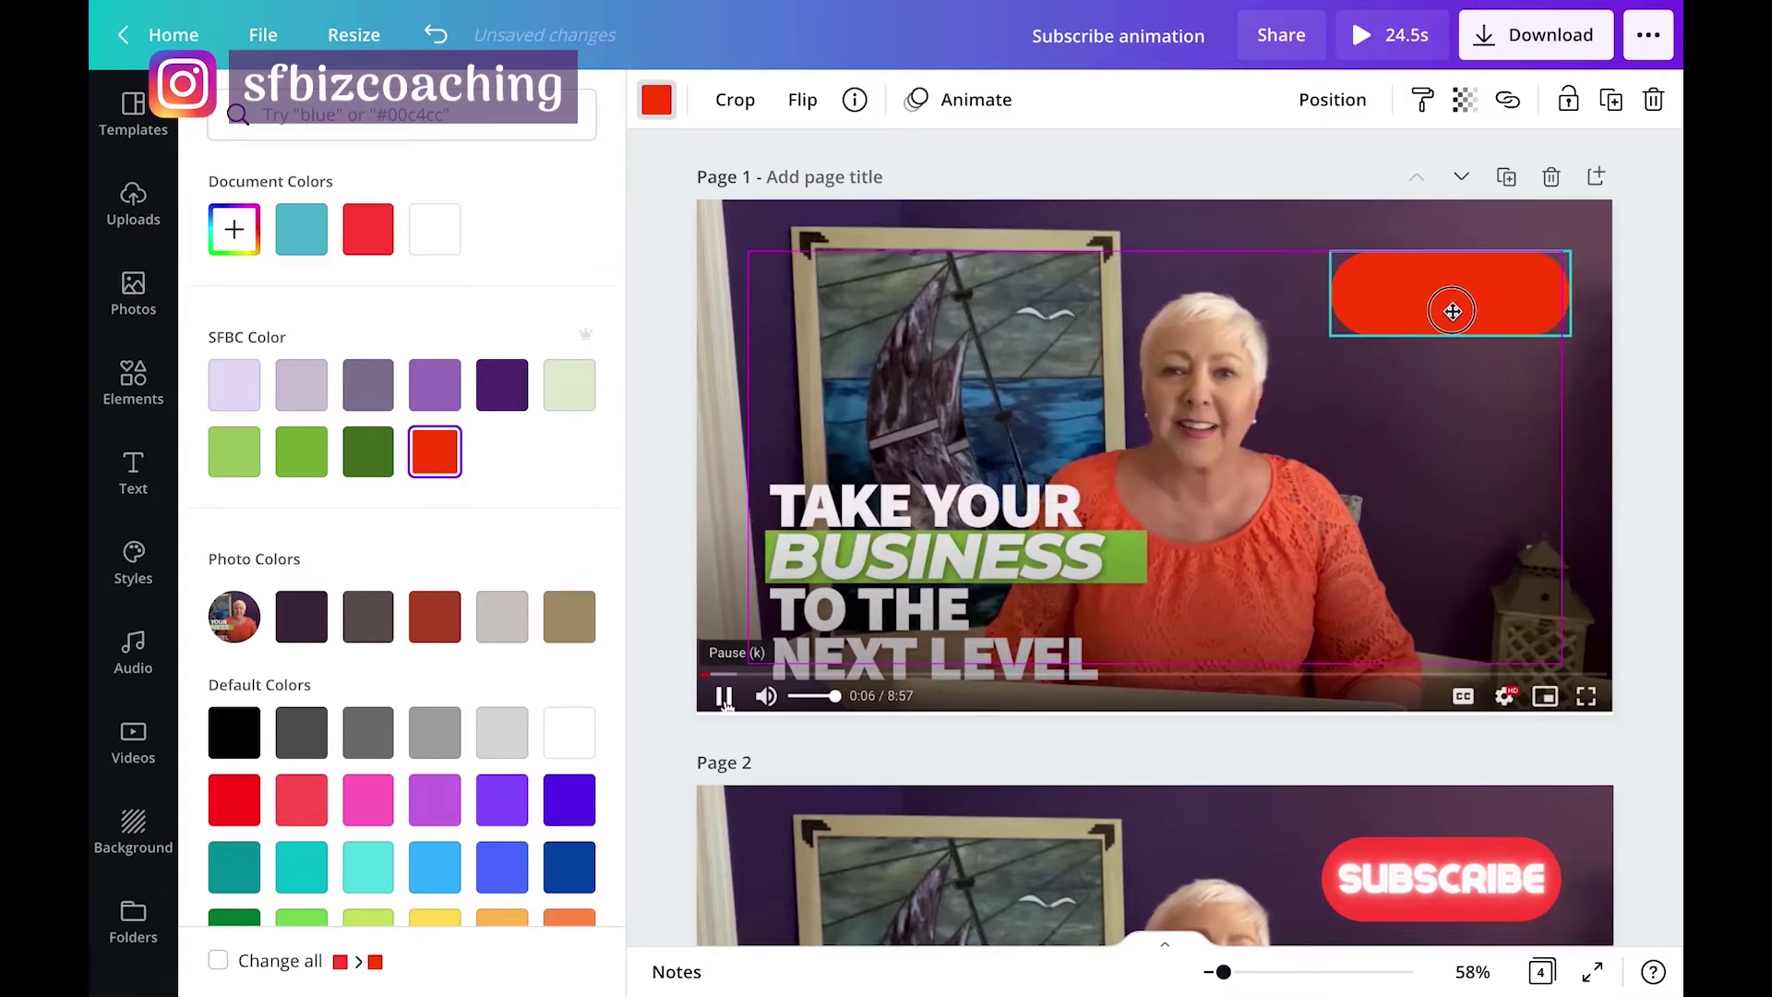
{"action": "left_click_drag", "start_coordinate": [1454, 301], "coordinate": [1440, 301]}
{"action": "left_click_drag", "start_coordinate": [1324, 334], "coordinate": [1352, 314]}
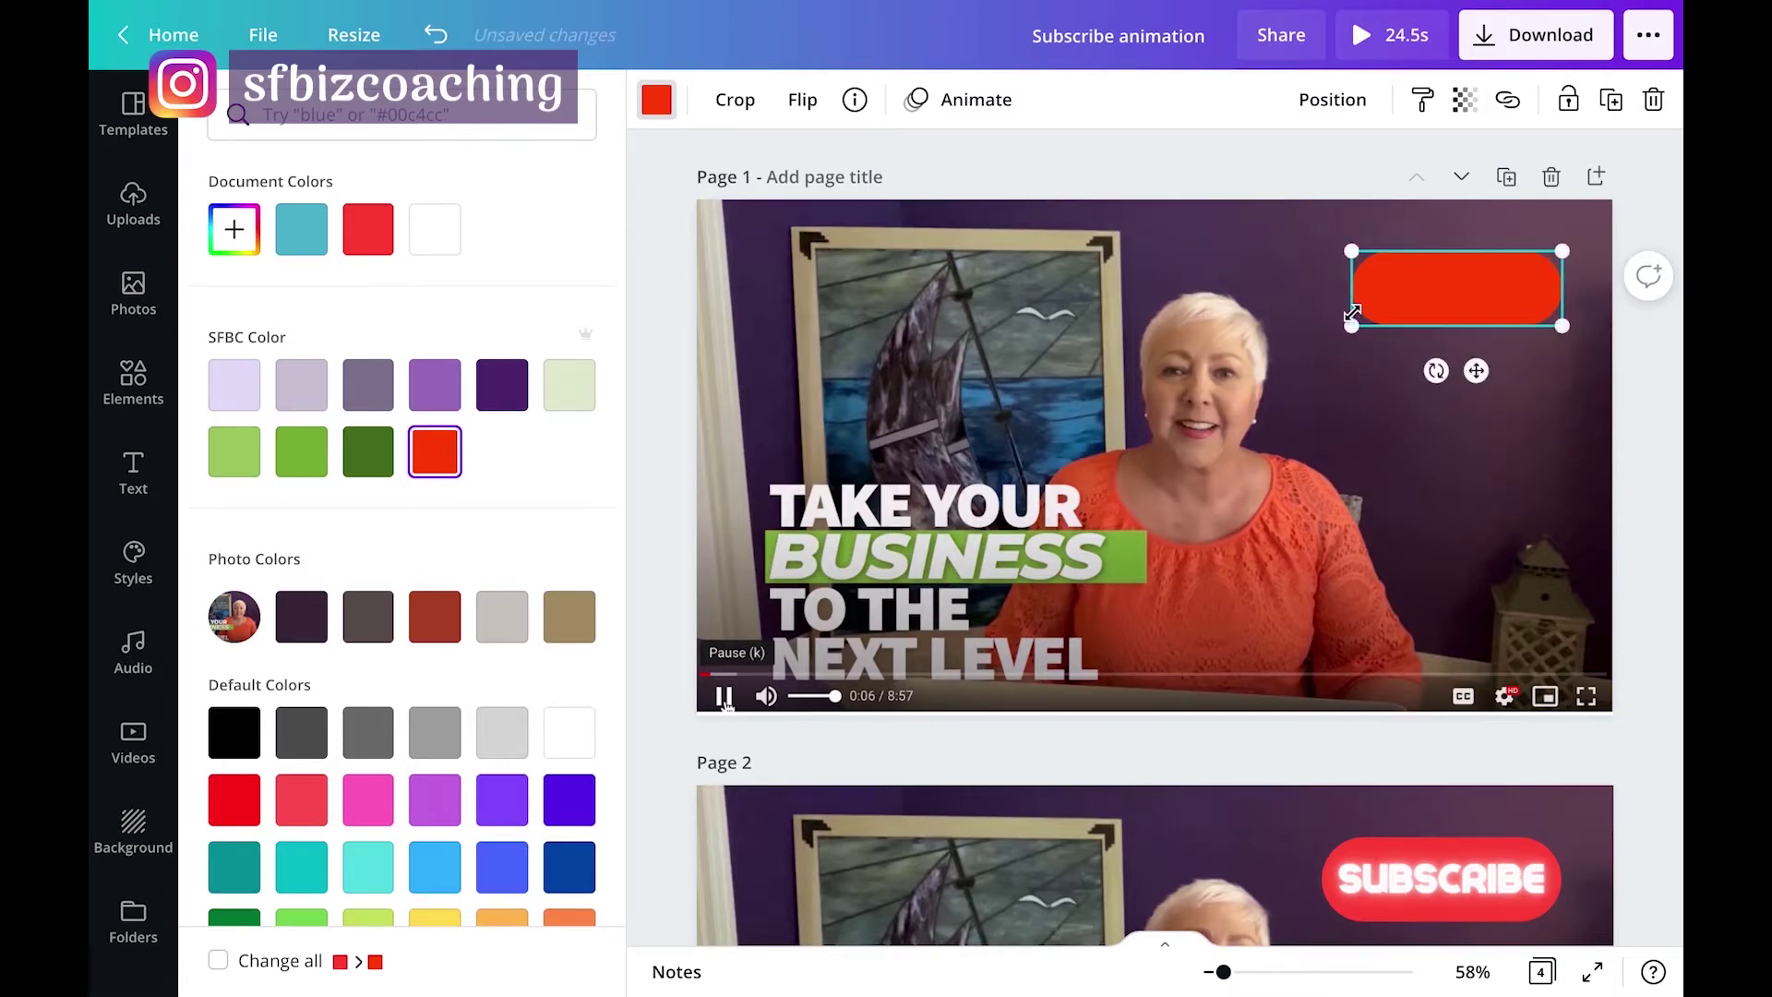
Find the glowing yellow SHINE SHINE SHINE neon text preset and add it to Page 1.
{"action": "left_click", "coordinate": [133, 470]}
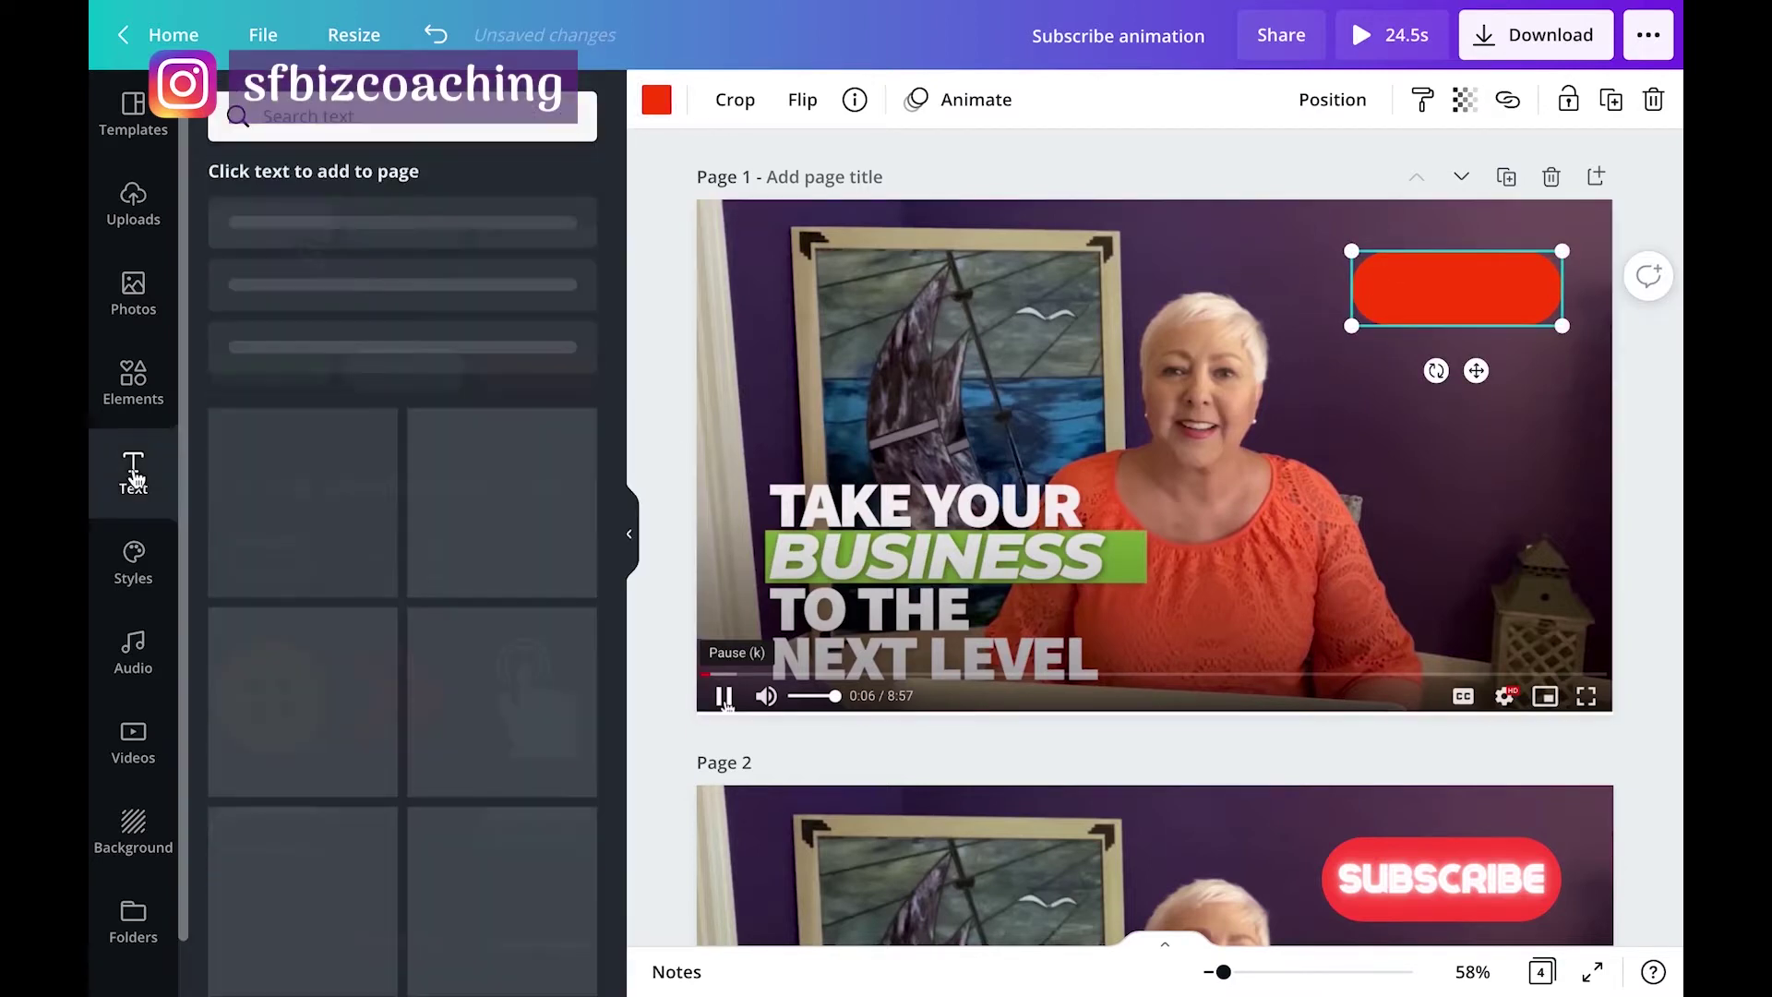
{"action": "scroll", "coordinate": [418, 496], "scroll_direction": "down", "scroll_amount": 4}
{"action": "scroll", "coordinate": [420, 498], "scroll_direction": "down", "scroll_amount": 3}
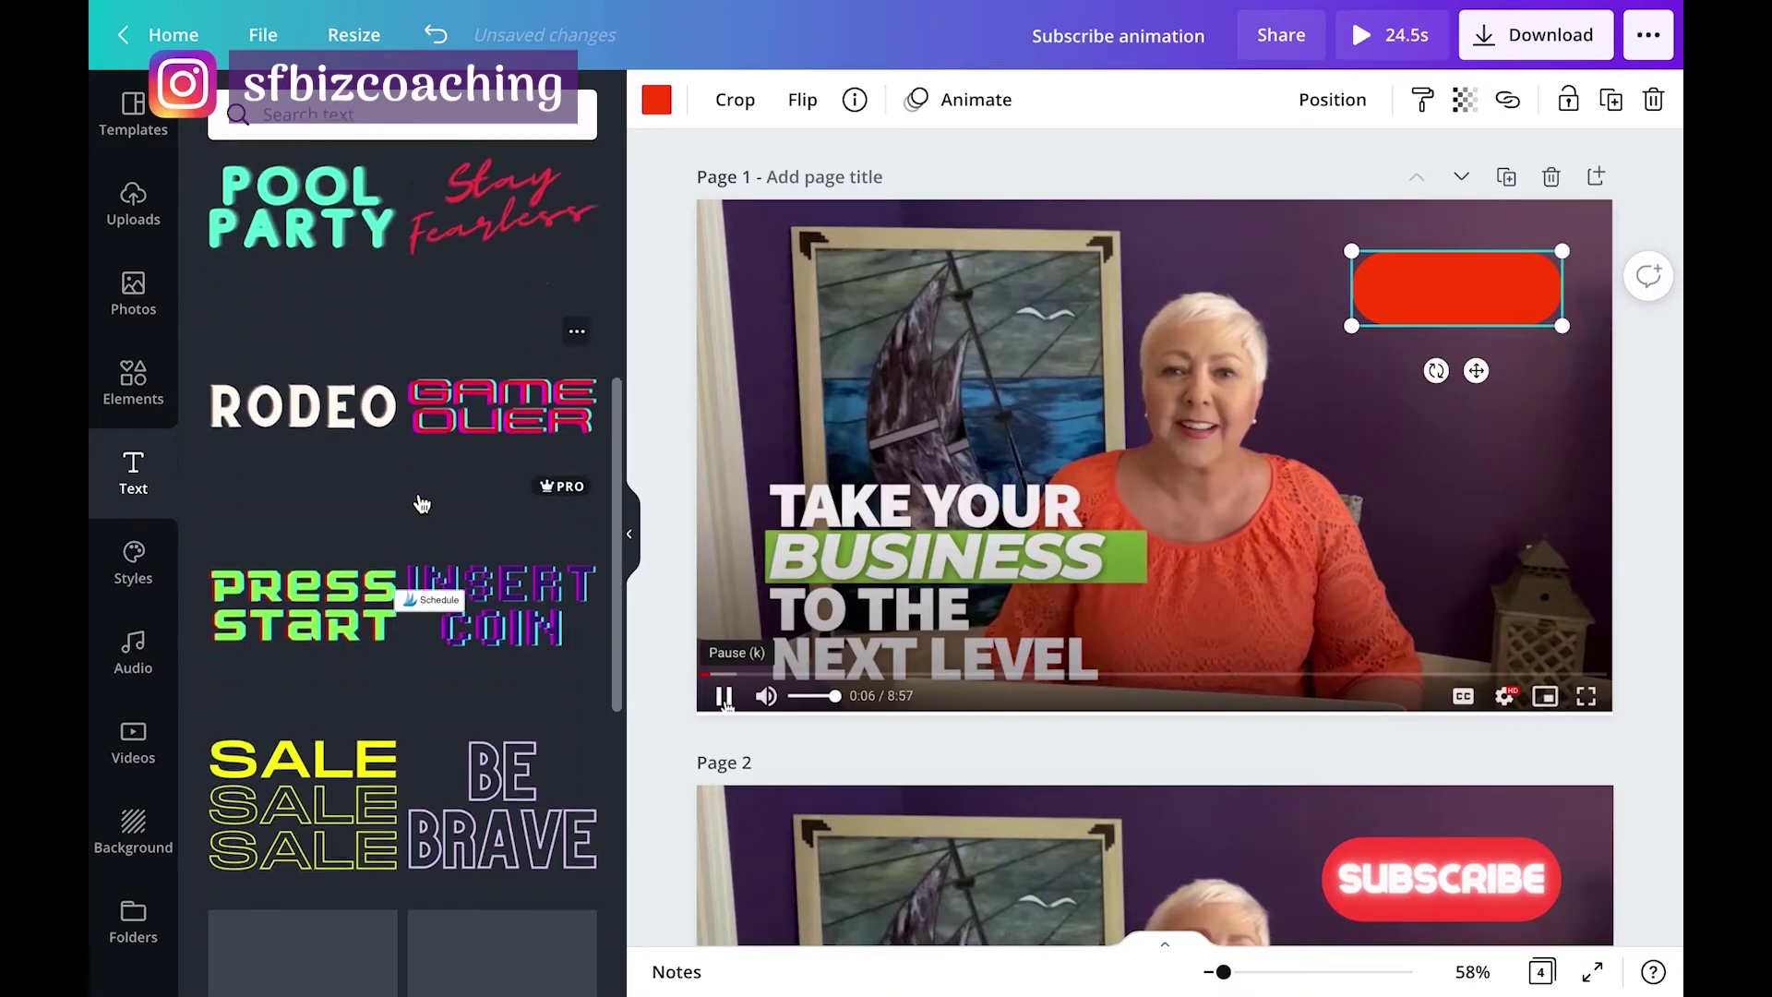
{"action": "scroll", "coordinate": [422, 503], "scroll_direction": "down", "scroll_amount": 2}
{"action": "scroll", "coordinate": [422, 503], "scroll_direction": "down", "scroll_amount": 2}
{"action": "scroll", "coordinate": [422, 503], "scroll_direction": "down", "scroll_amount": 3}
{"action": "scroll", "coordinate": [421, 503], "scroll_direction": "down", "scroll_amount": 1}
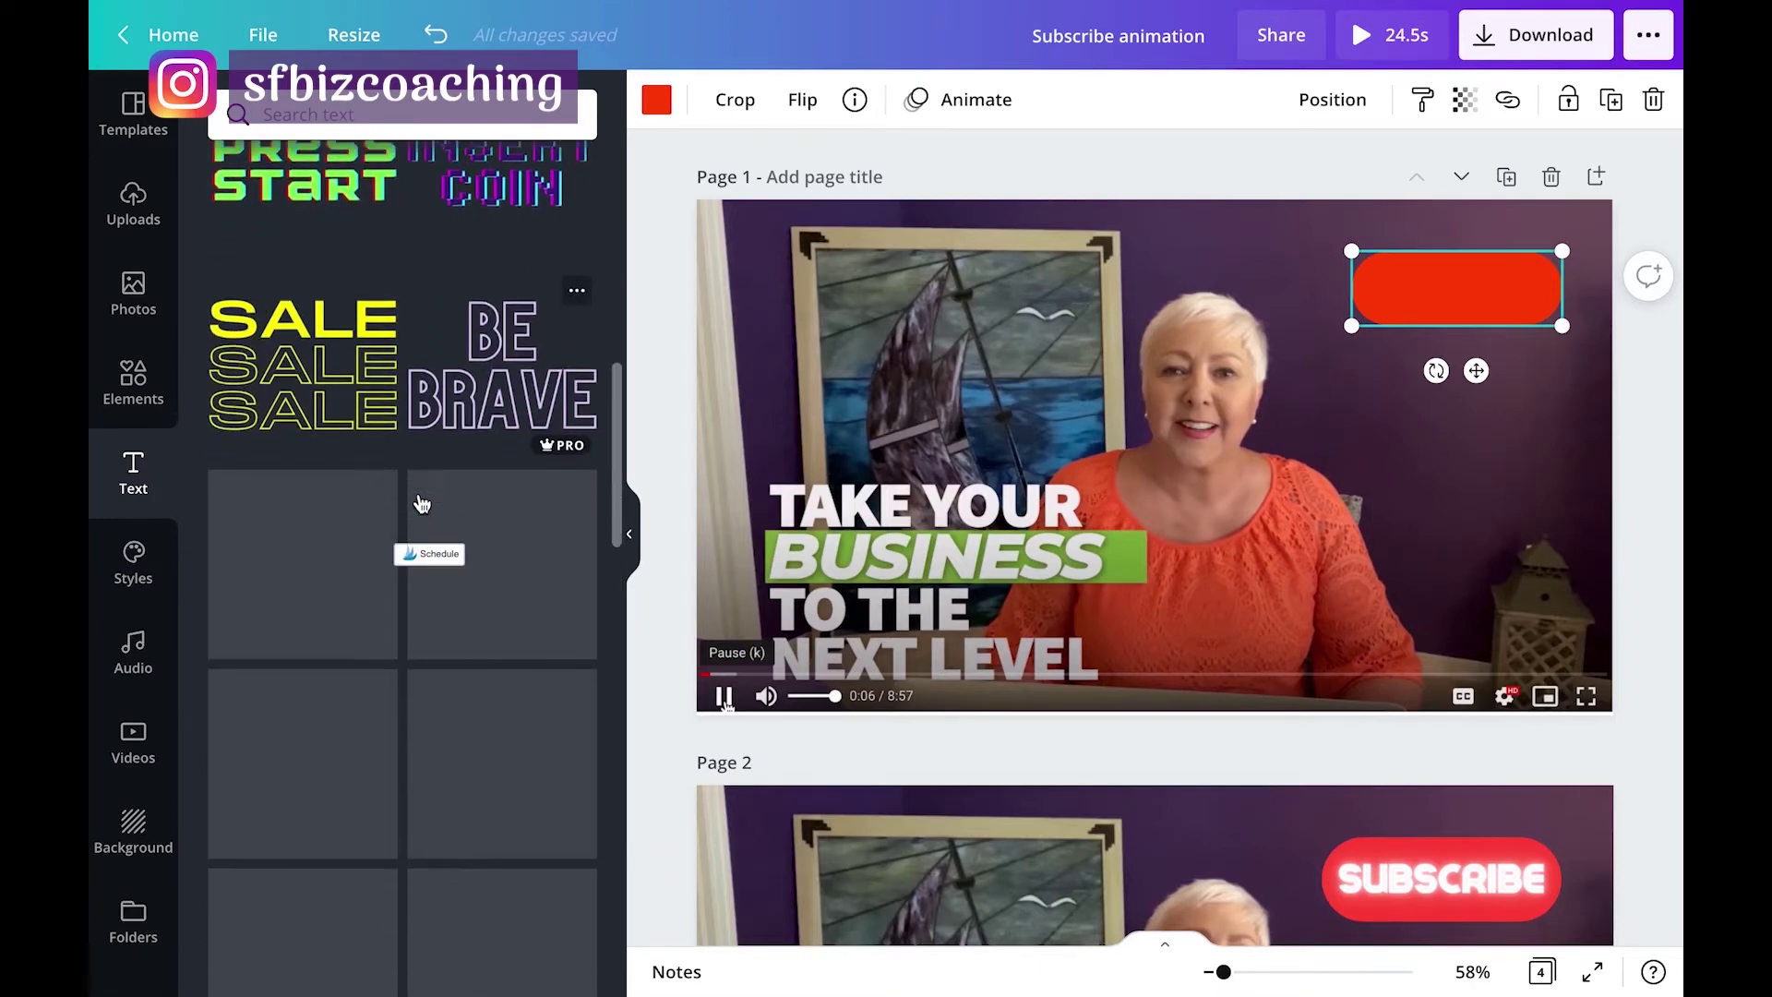
{"action": "scroll", "coordinate": [422, 503], "scroll_direction": "down", "scroll_amount": 2}
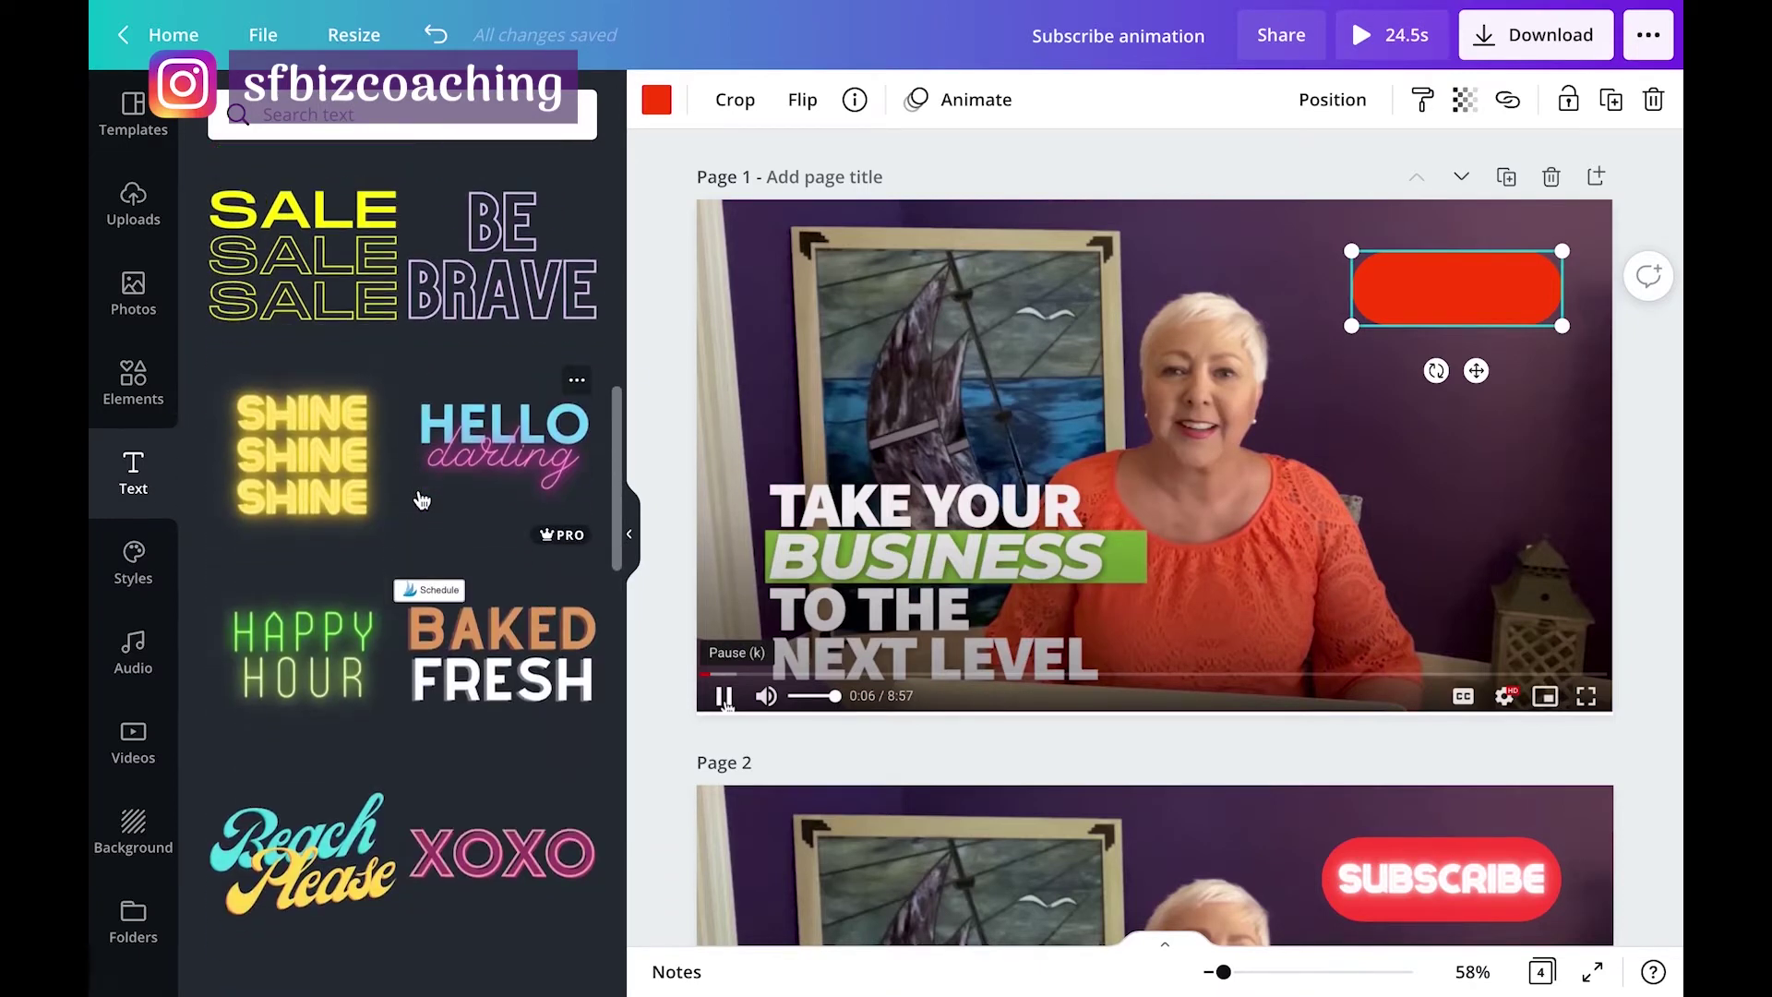
{"action": "left_click", "coordinate": [307, 453]}
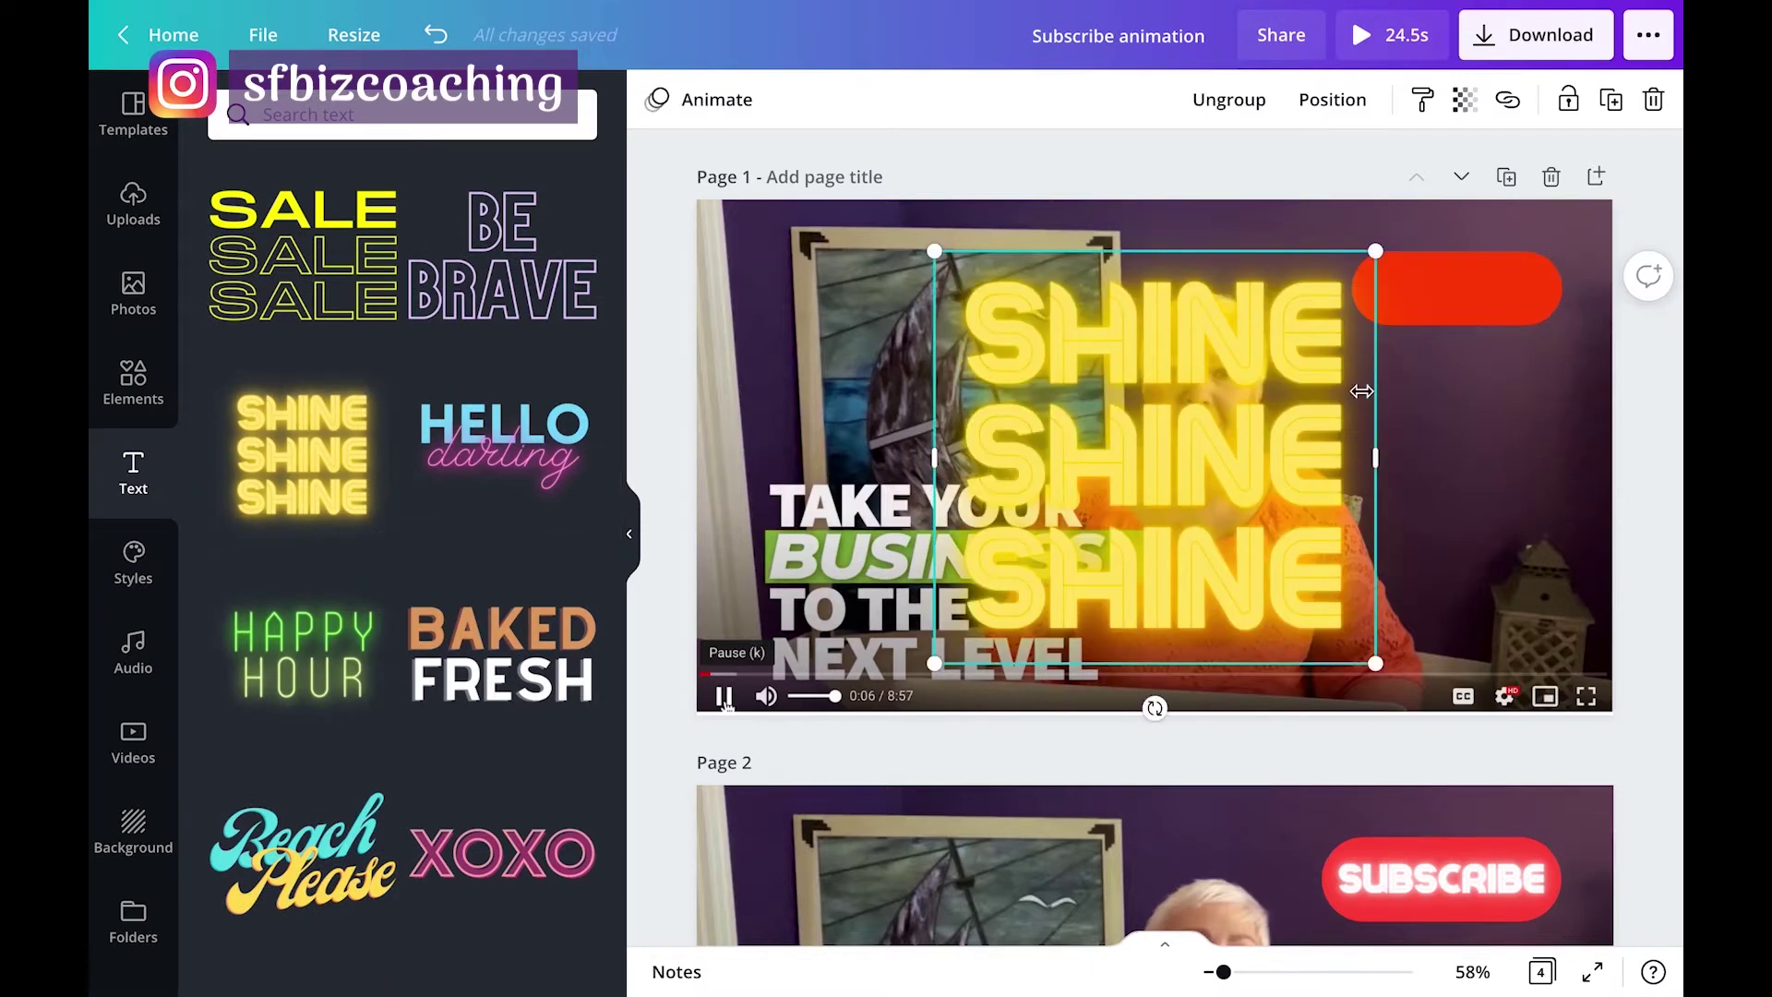
Ungroup the SHINE SHINE SHINE text from the ••• menu, leaving three separate lines.
{"action": "left_click", "coordinate": [1202, 420]}
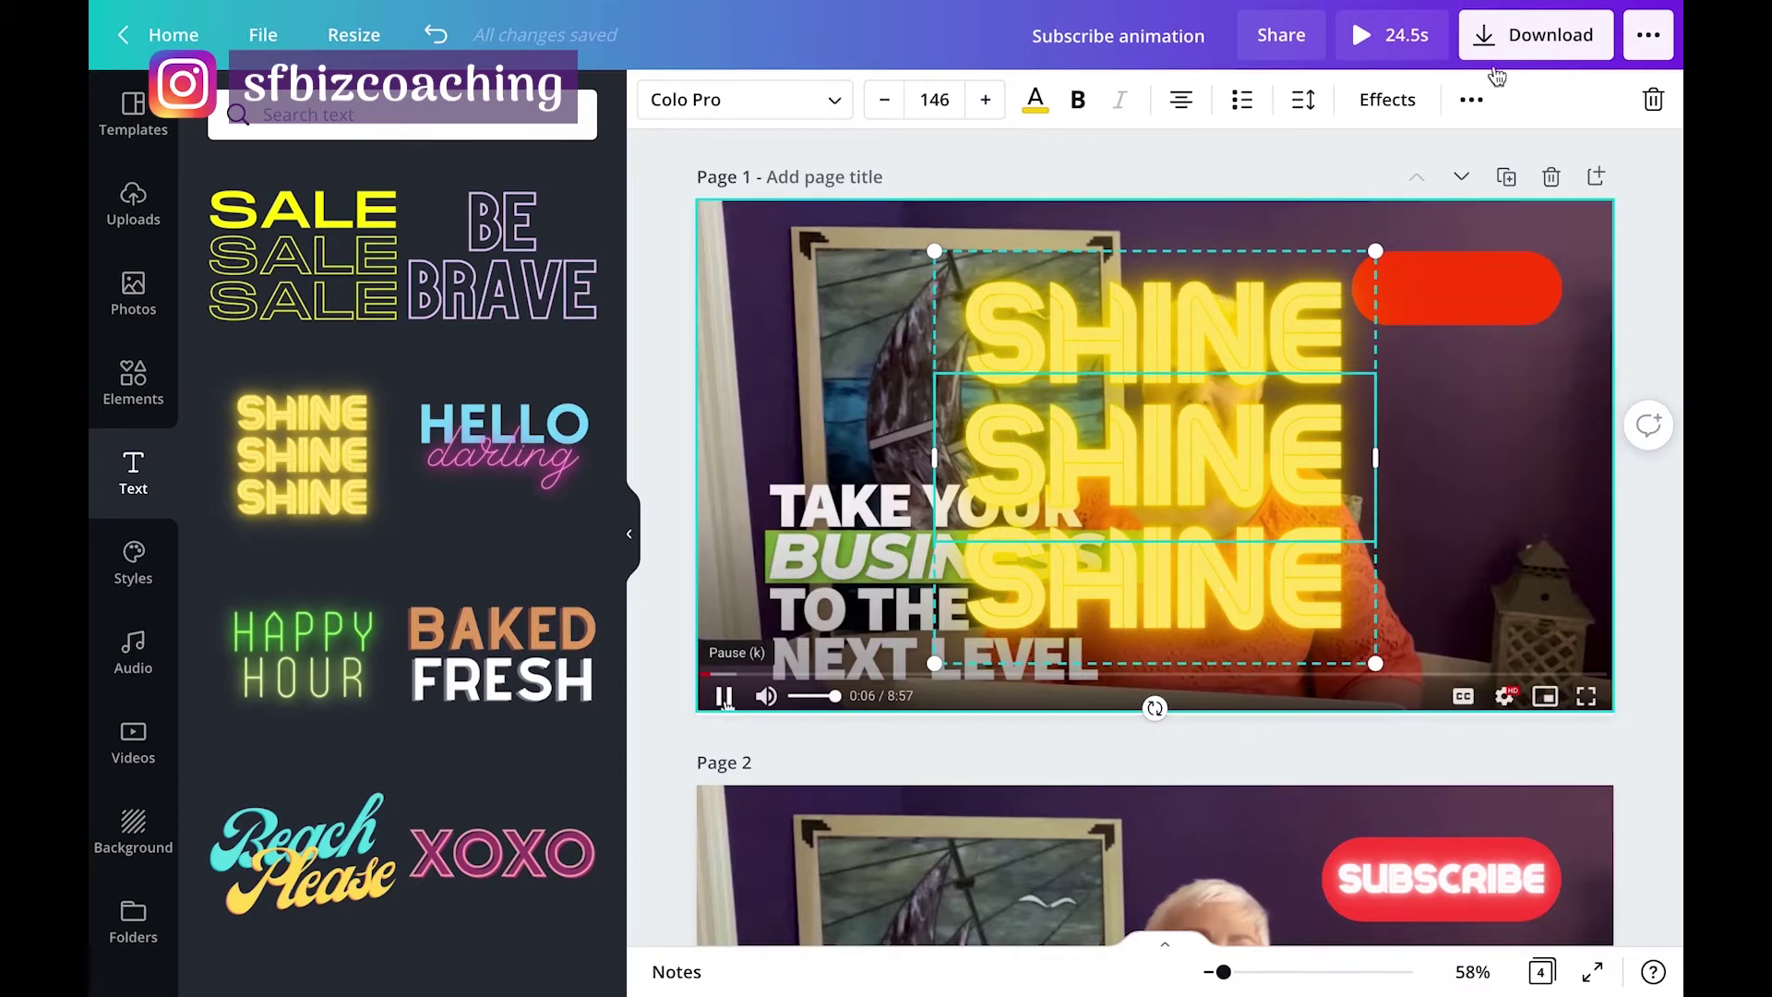
{"action": "left_click", "coordinate": [1471, 101]}
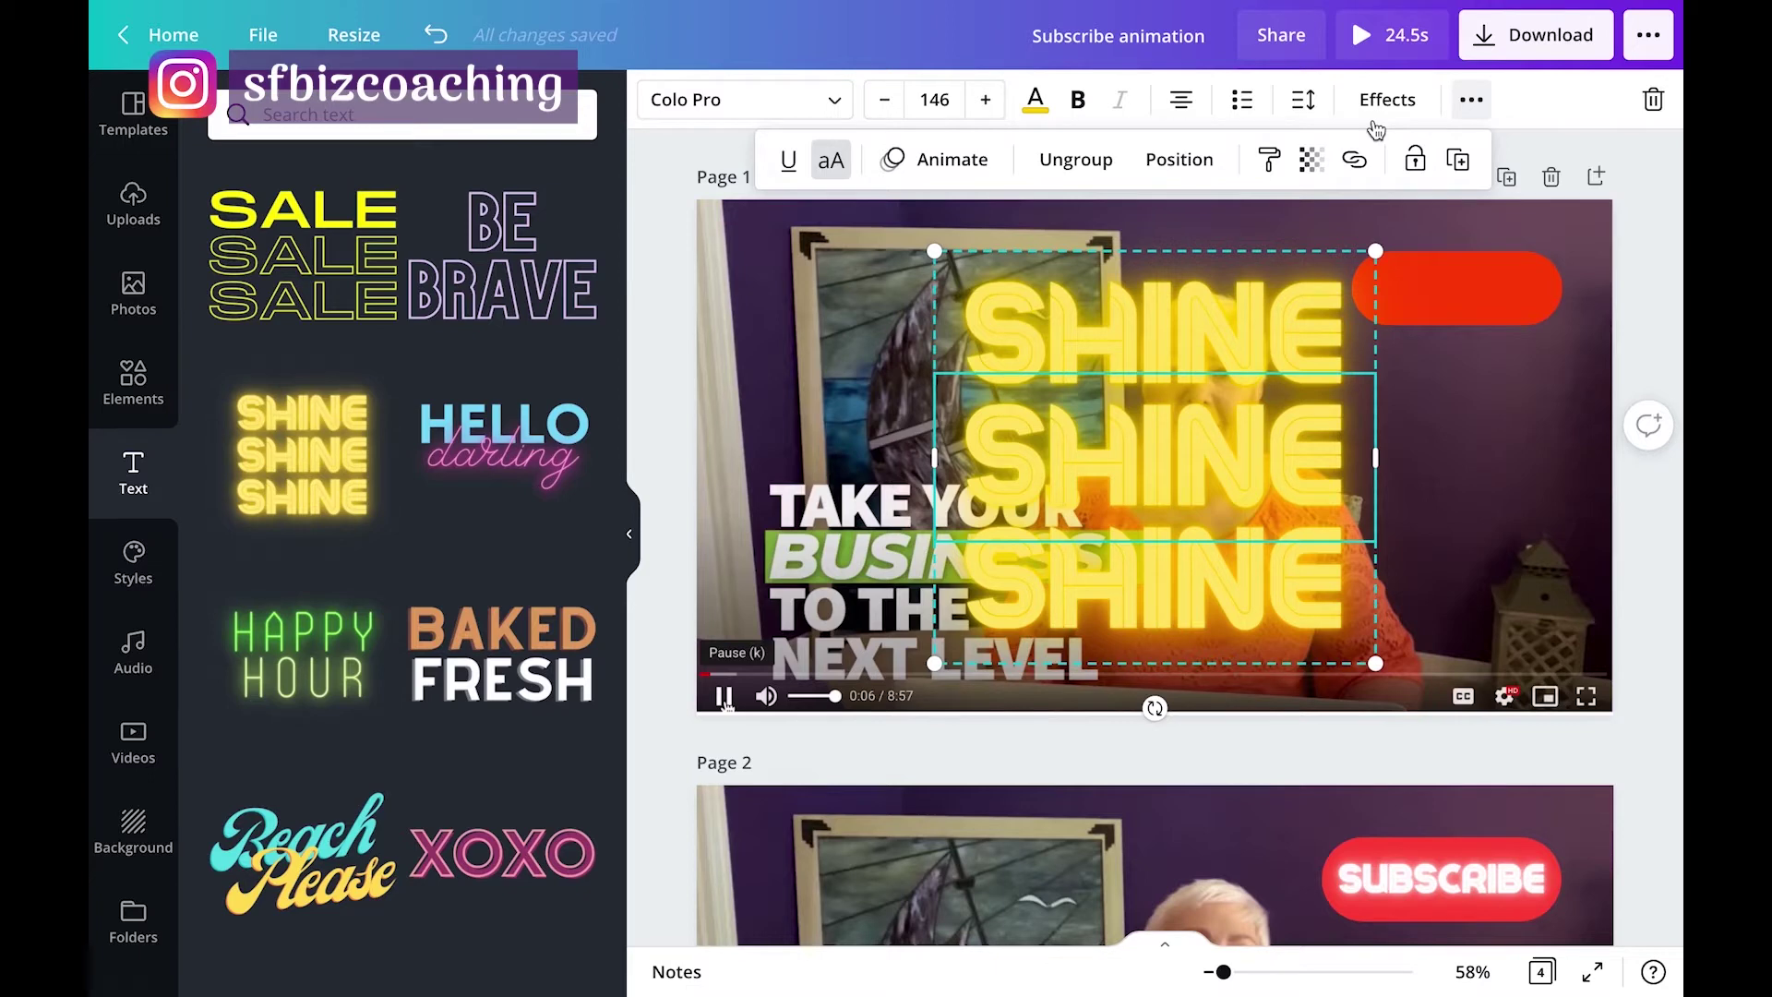
{"action": "left_click", "coordinate": [1096, 166]}
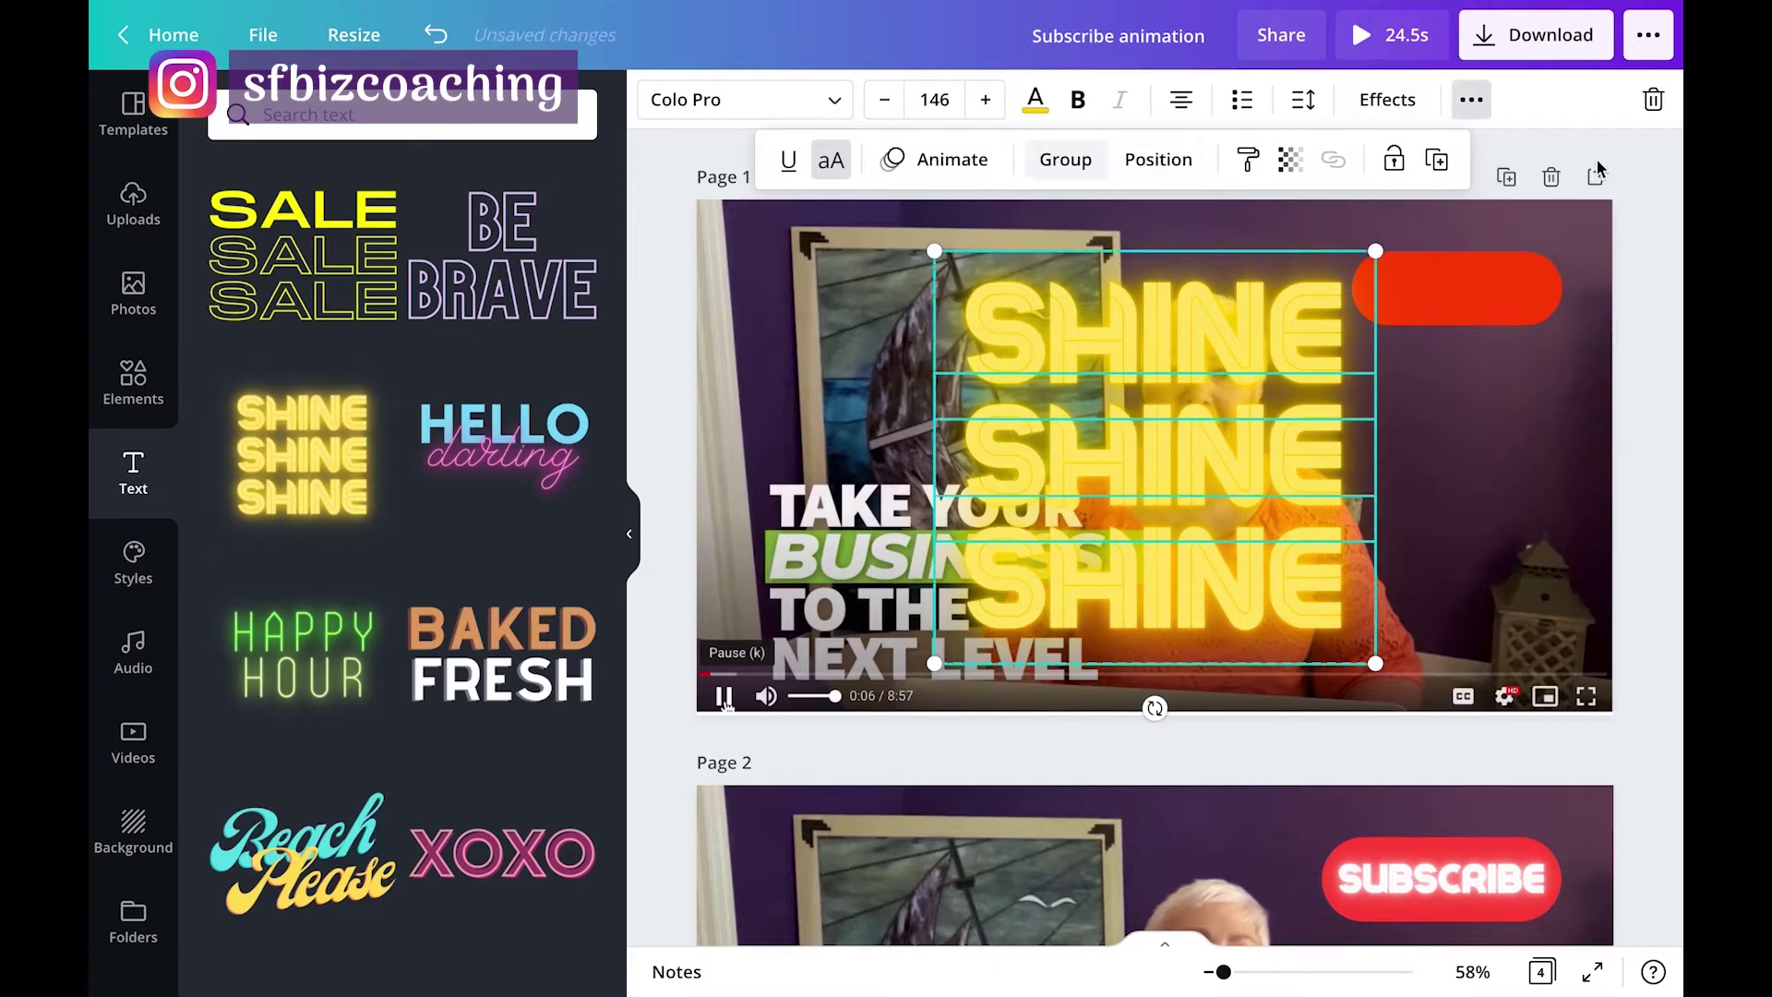
{"action": "left_click", "coordinate": [1652, 292]}
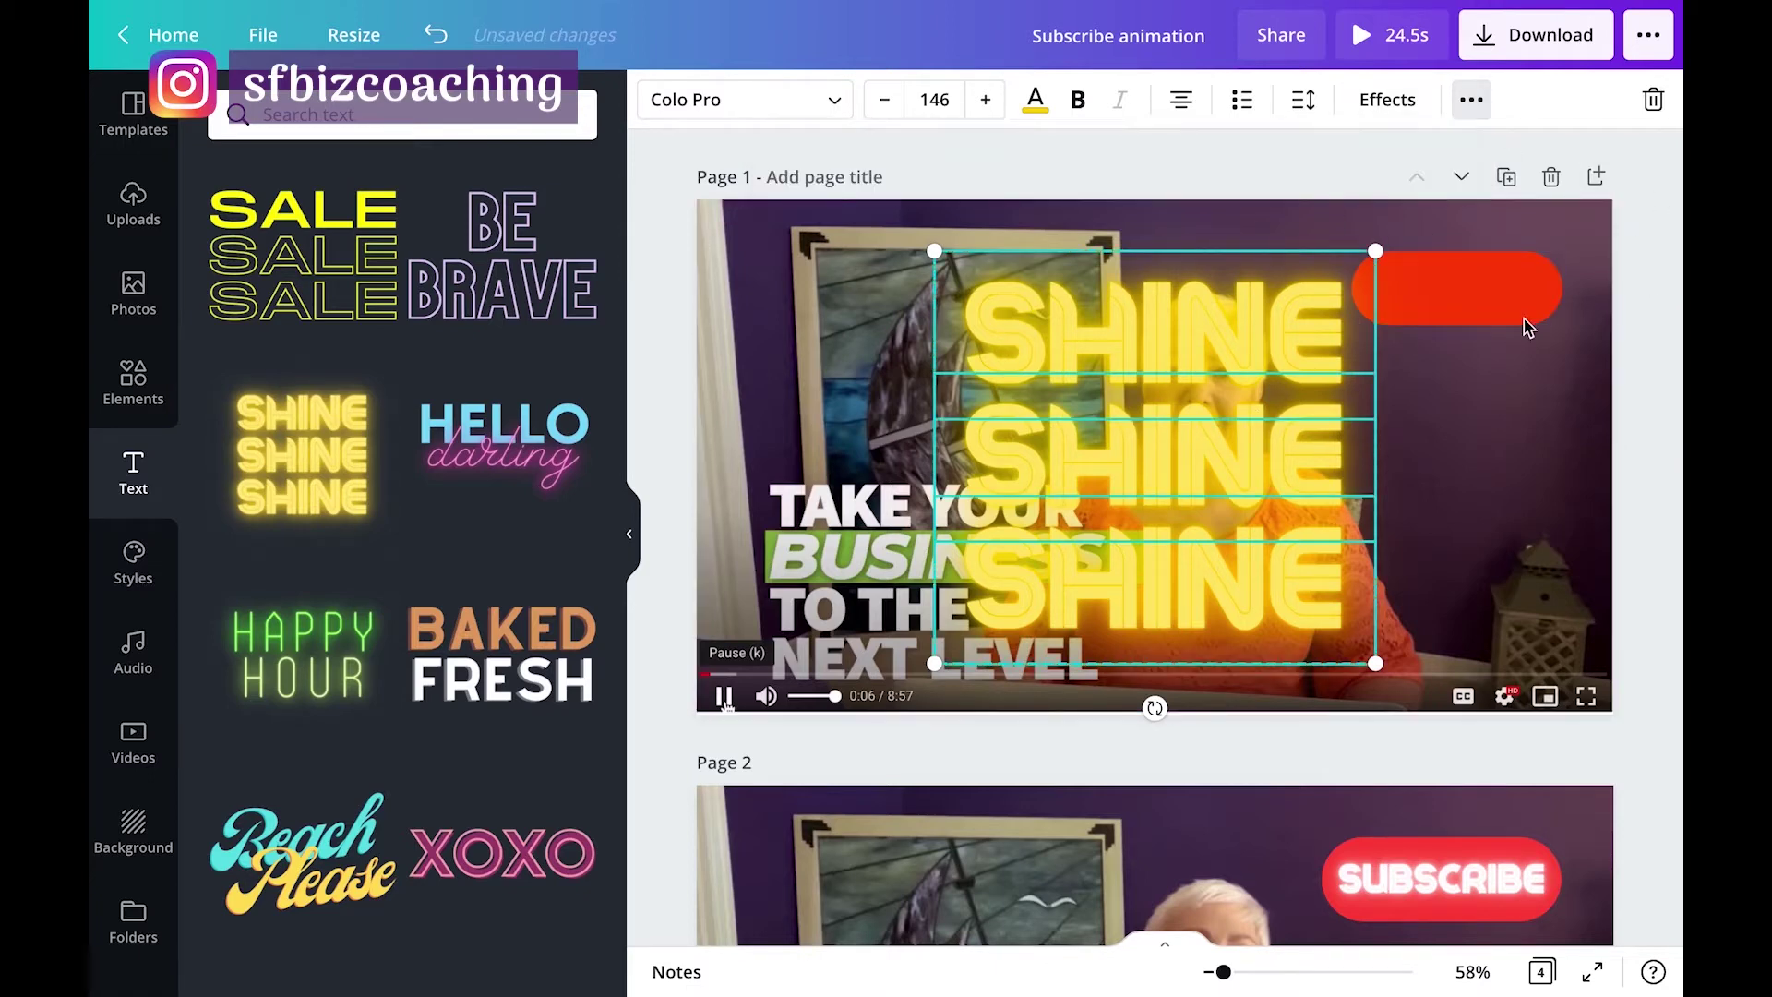
Delete the middle and lower SHINE lines, keeping only the top one.
{"action": "left_click", "coordinate": [1634, 374]}
{"action": "left_click", "coordinate": [1194, 445]}
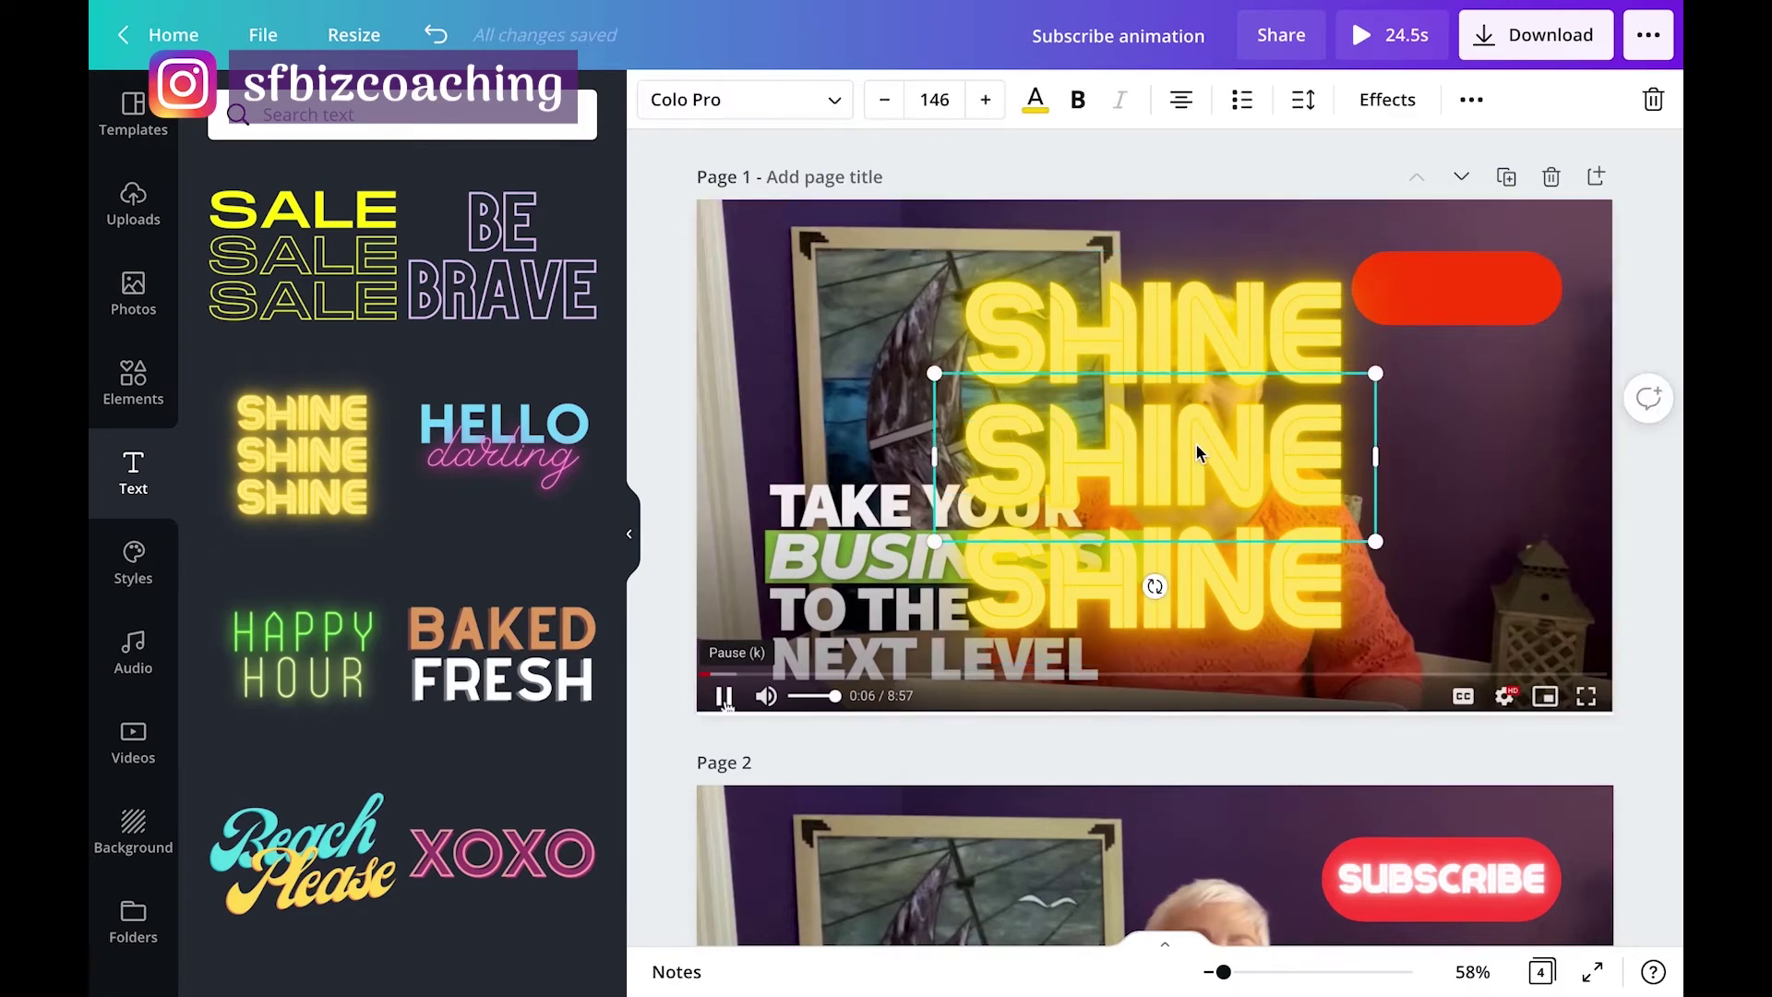
{"action": "key", "text": "Delete"}
{"action": "left_click", "coordinate": [1210, 579]}
{"action": "key", "text": "Delete"}
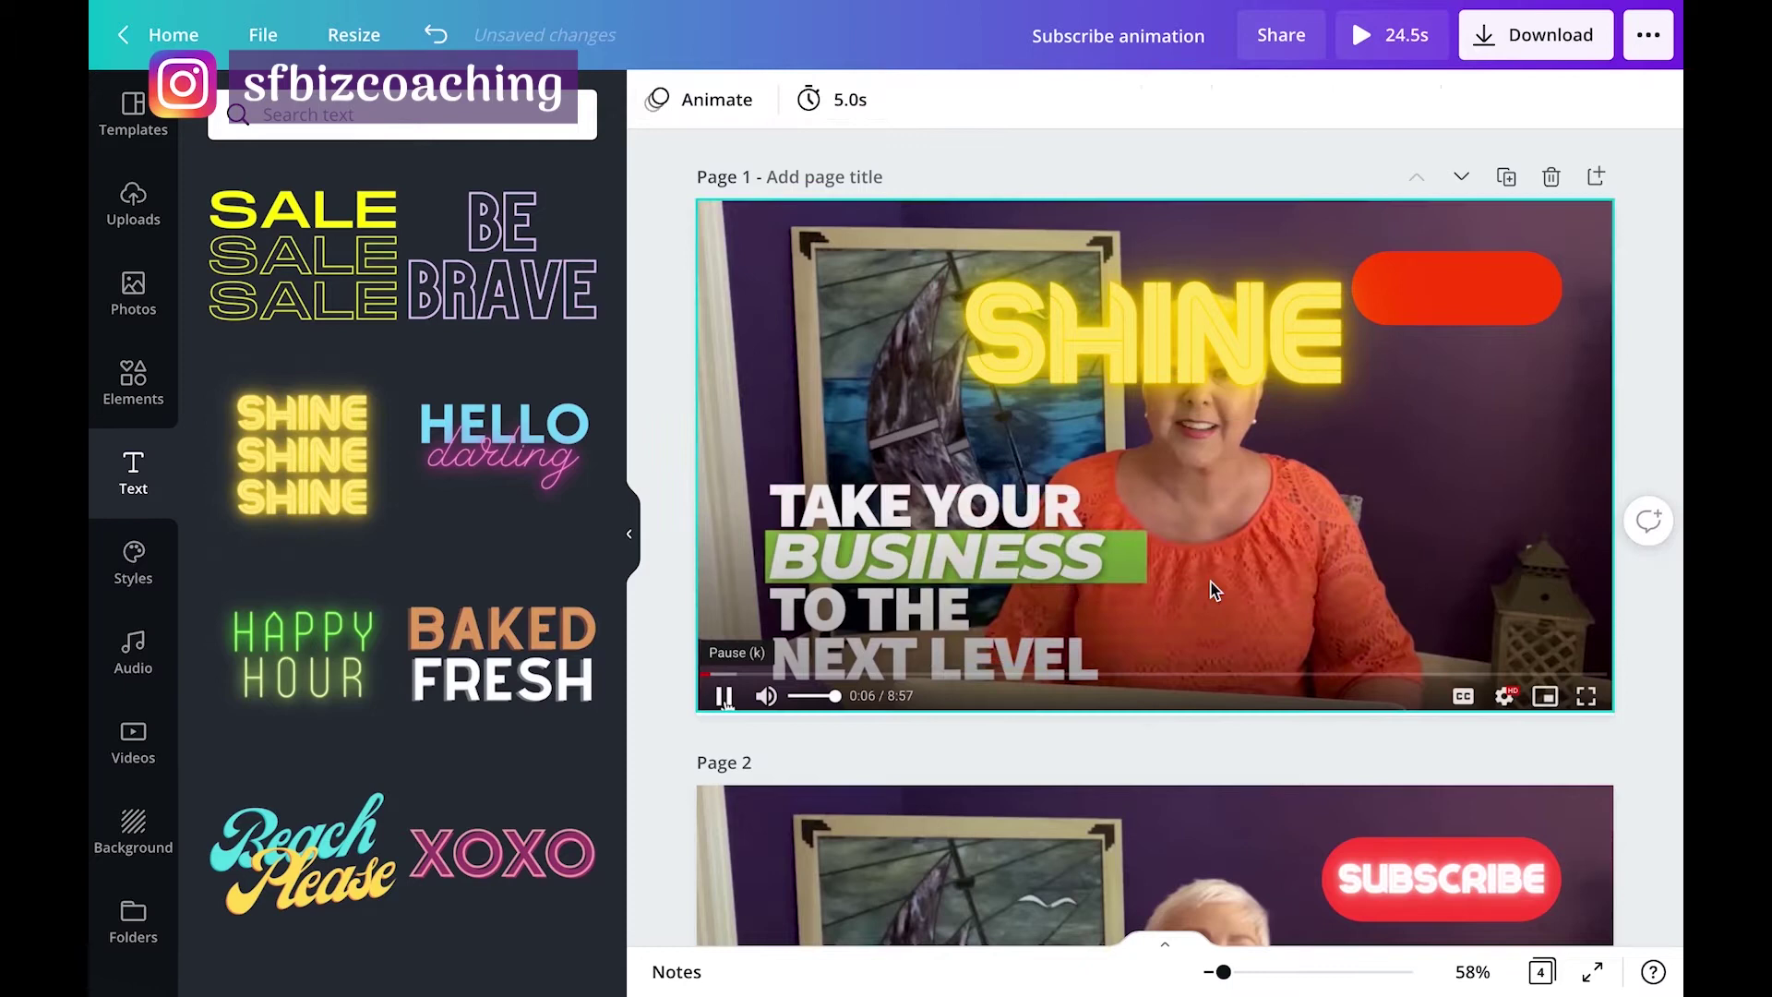
Retype the remaining line as 'SUBSCRIBE' and set its font size to 42.
{"action": "left_click", "coordinate": [1161, 319]}
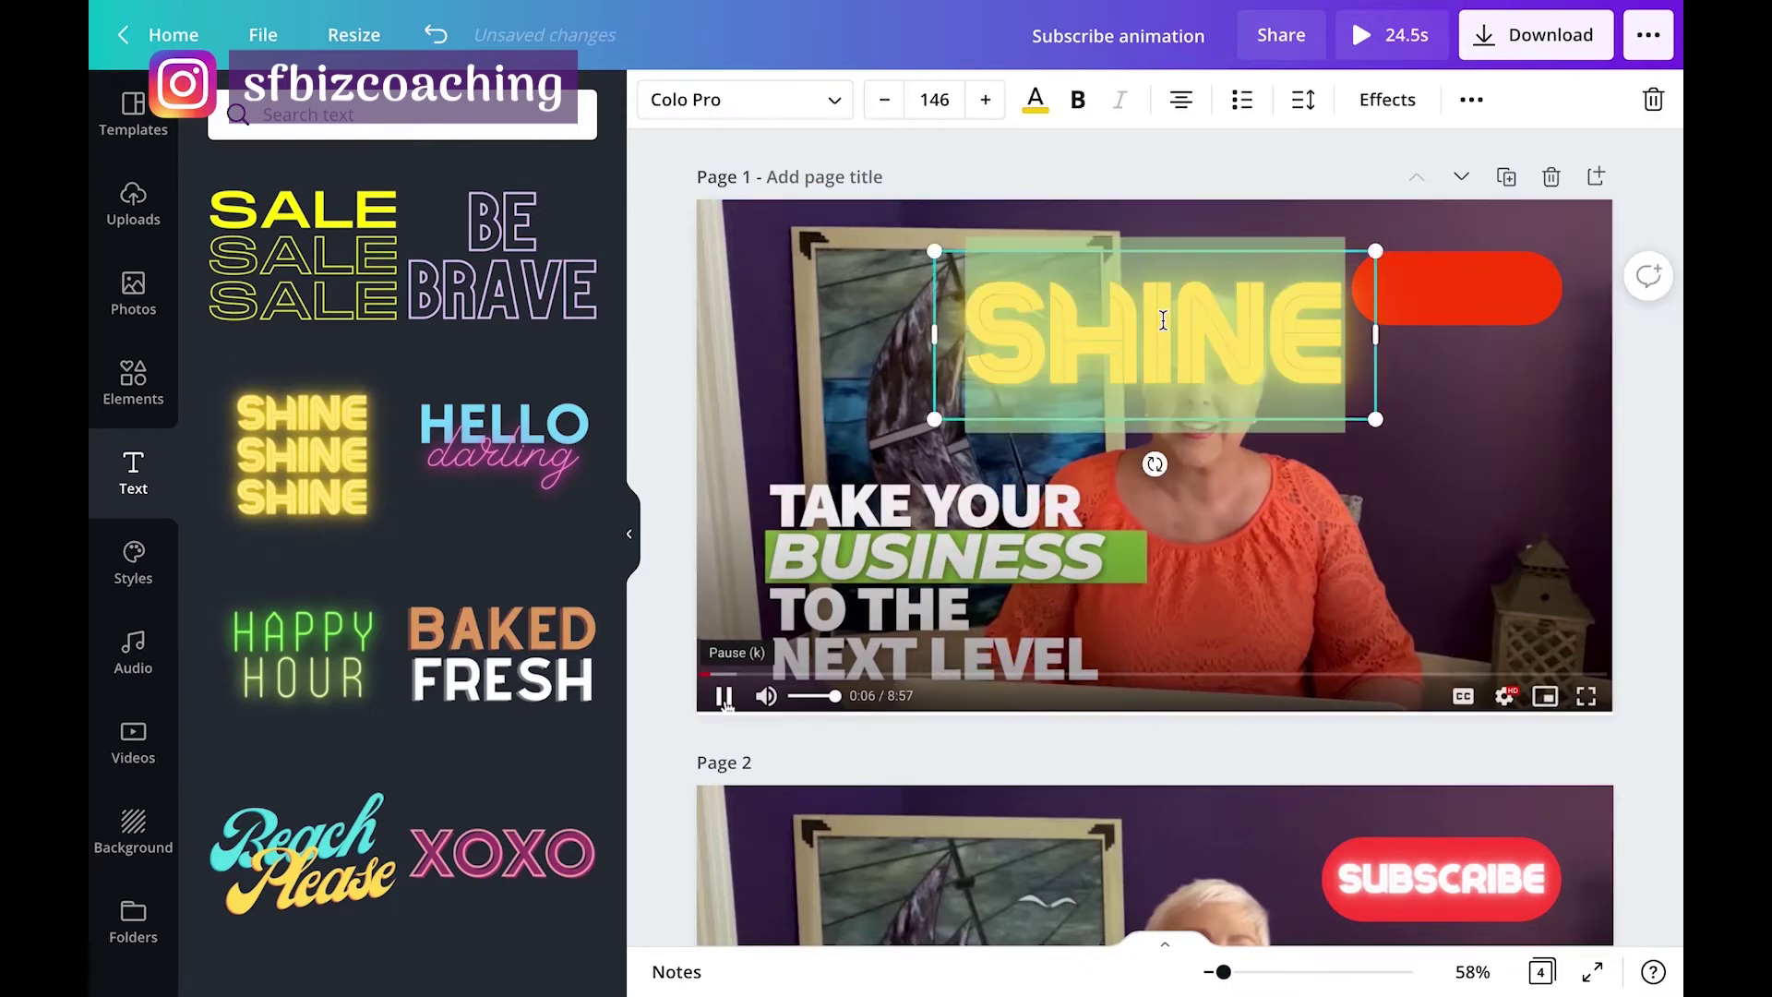
{"action": "type", "text": "SUBSCRIBE"}
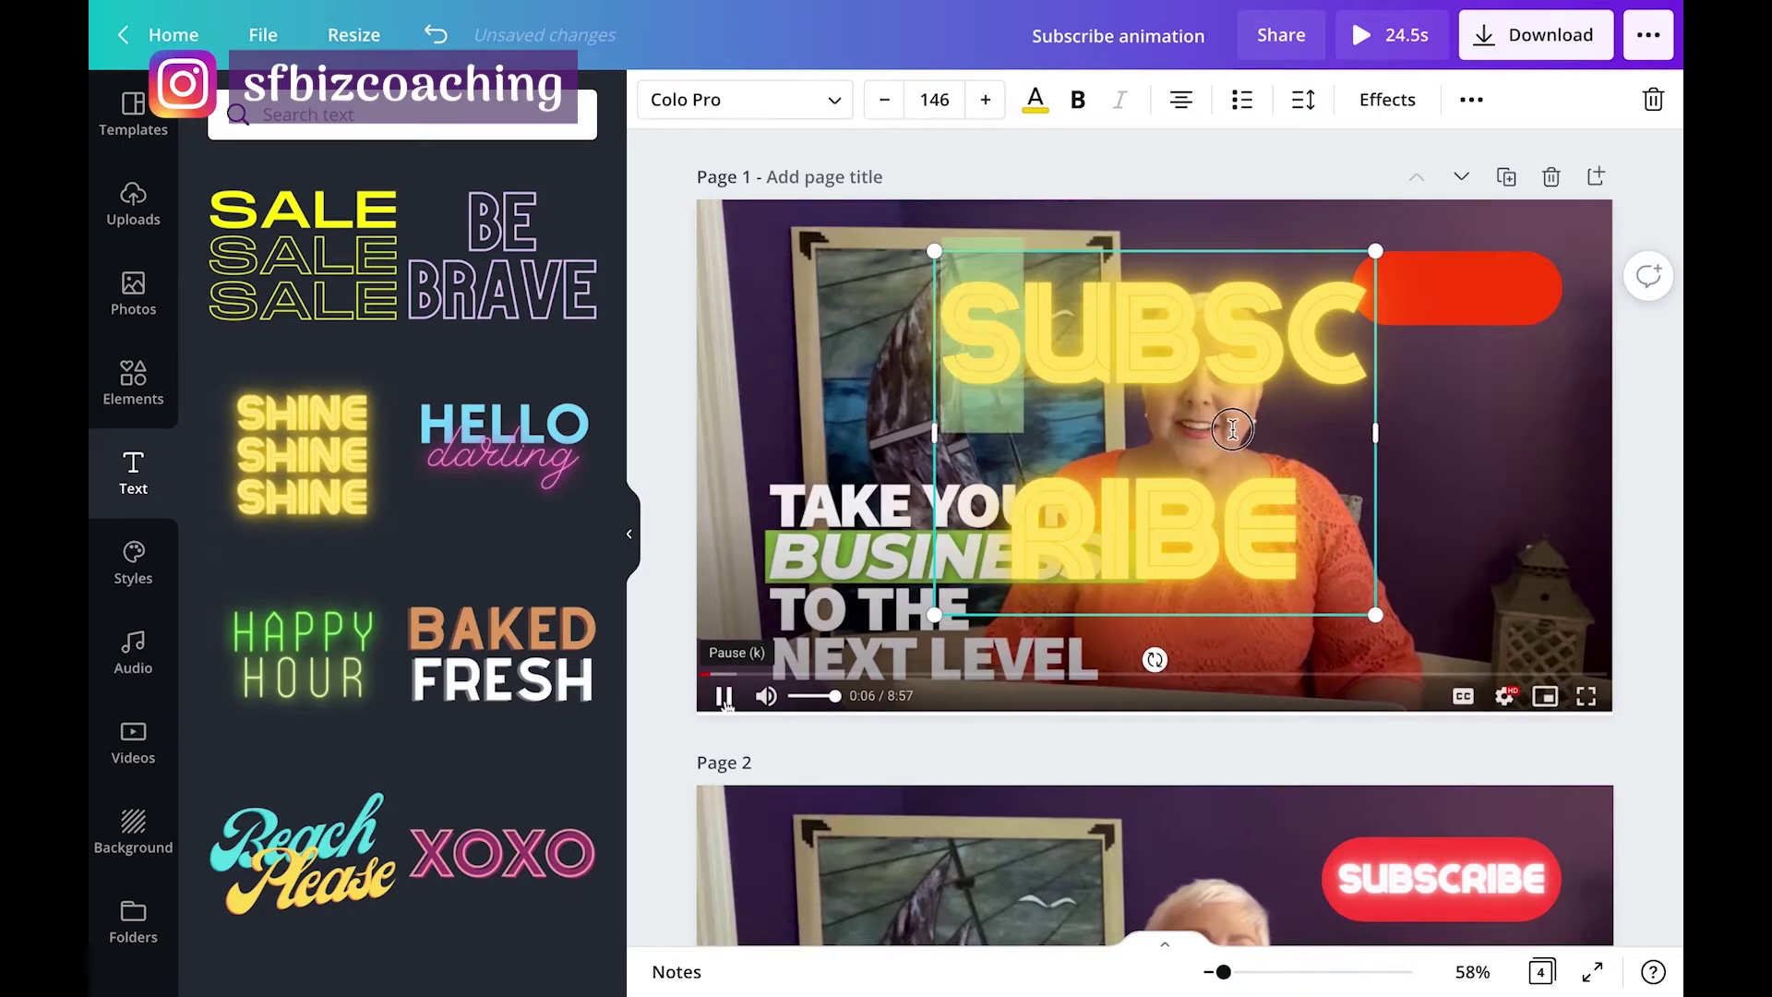
{"action": "left_click_drag", "start_coordinate": [951, 309], "coordinate": [1287, 523]}
{"action": "left_click", "coordinate": [934, 100]}
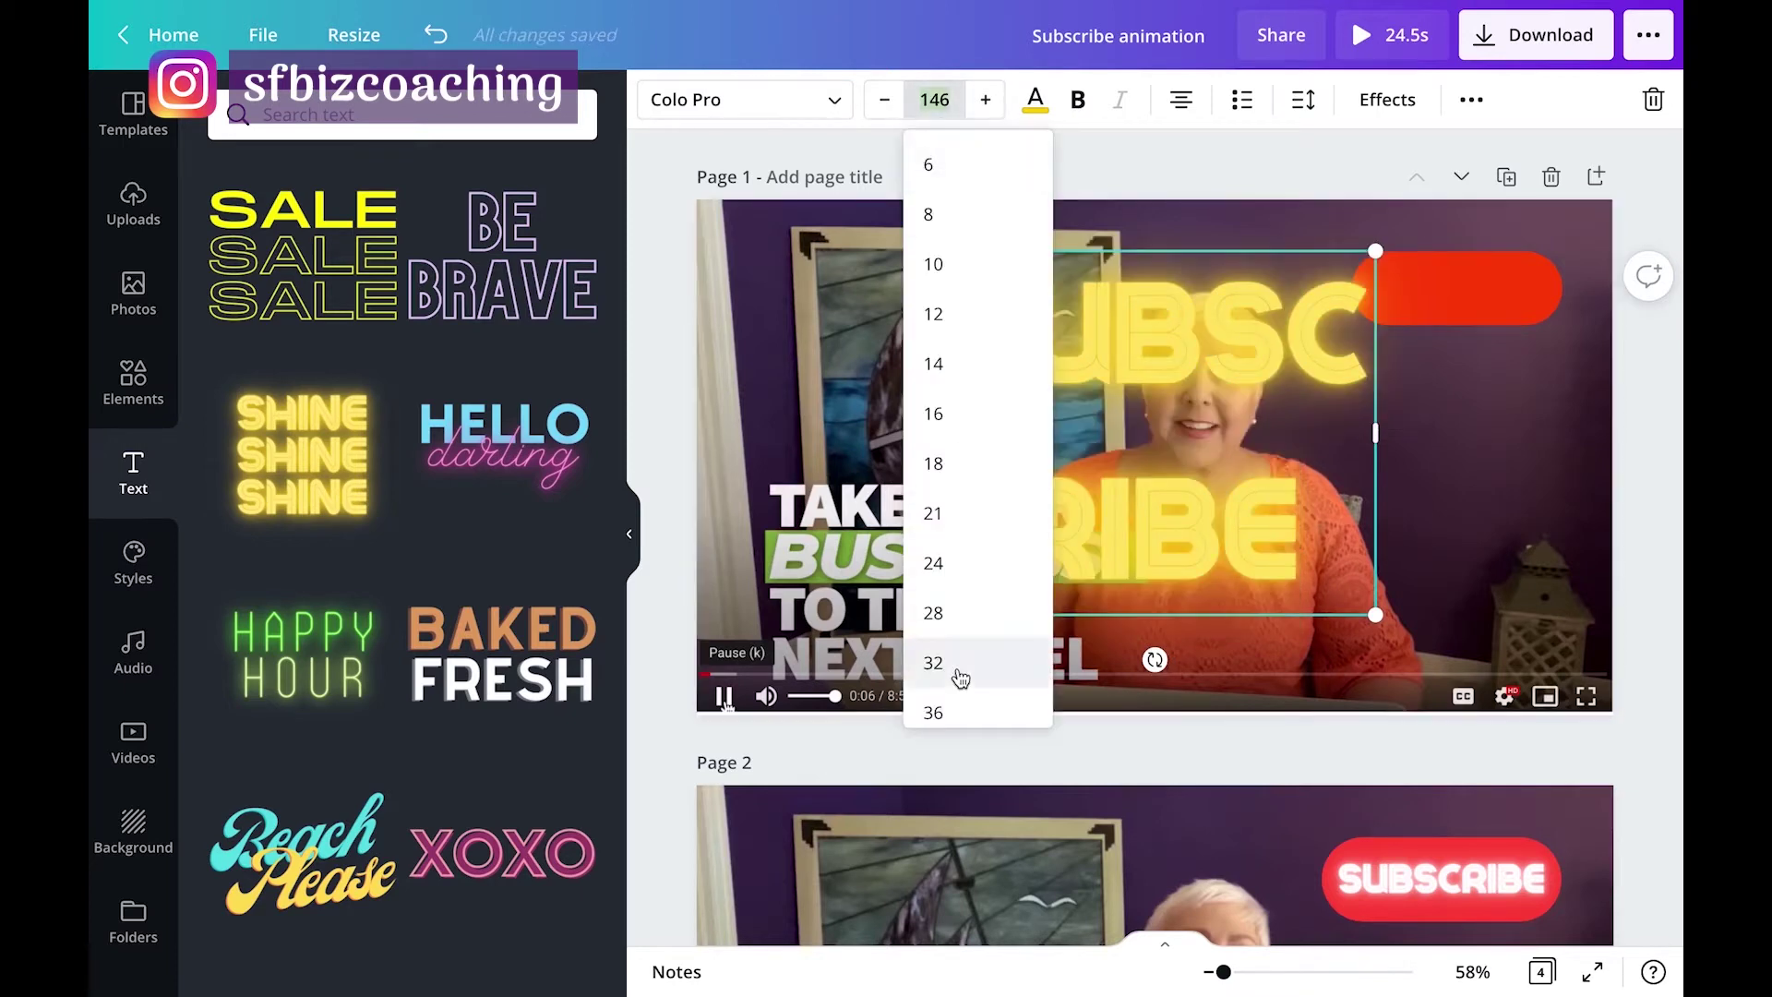
{"action": "left_click", "coordinate": [934, 526]}
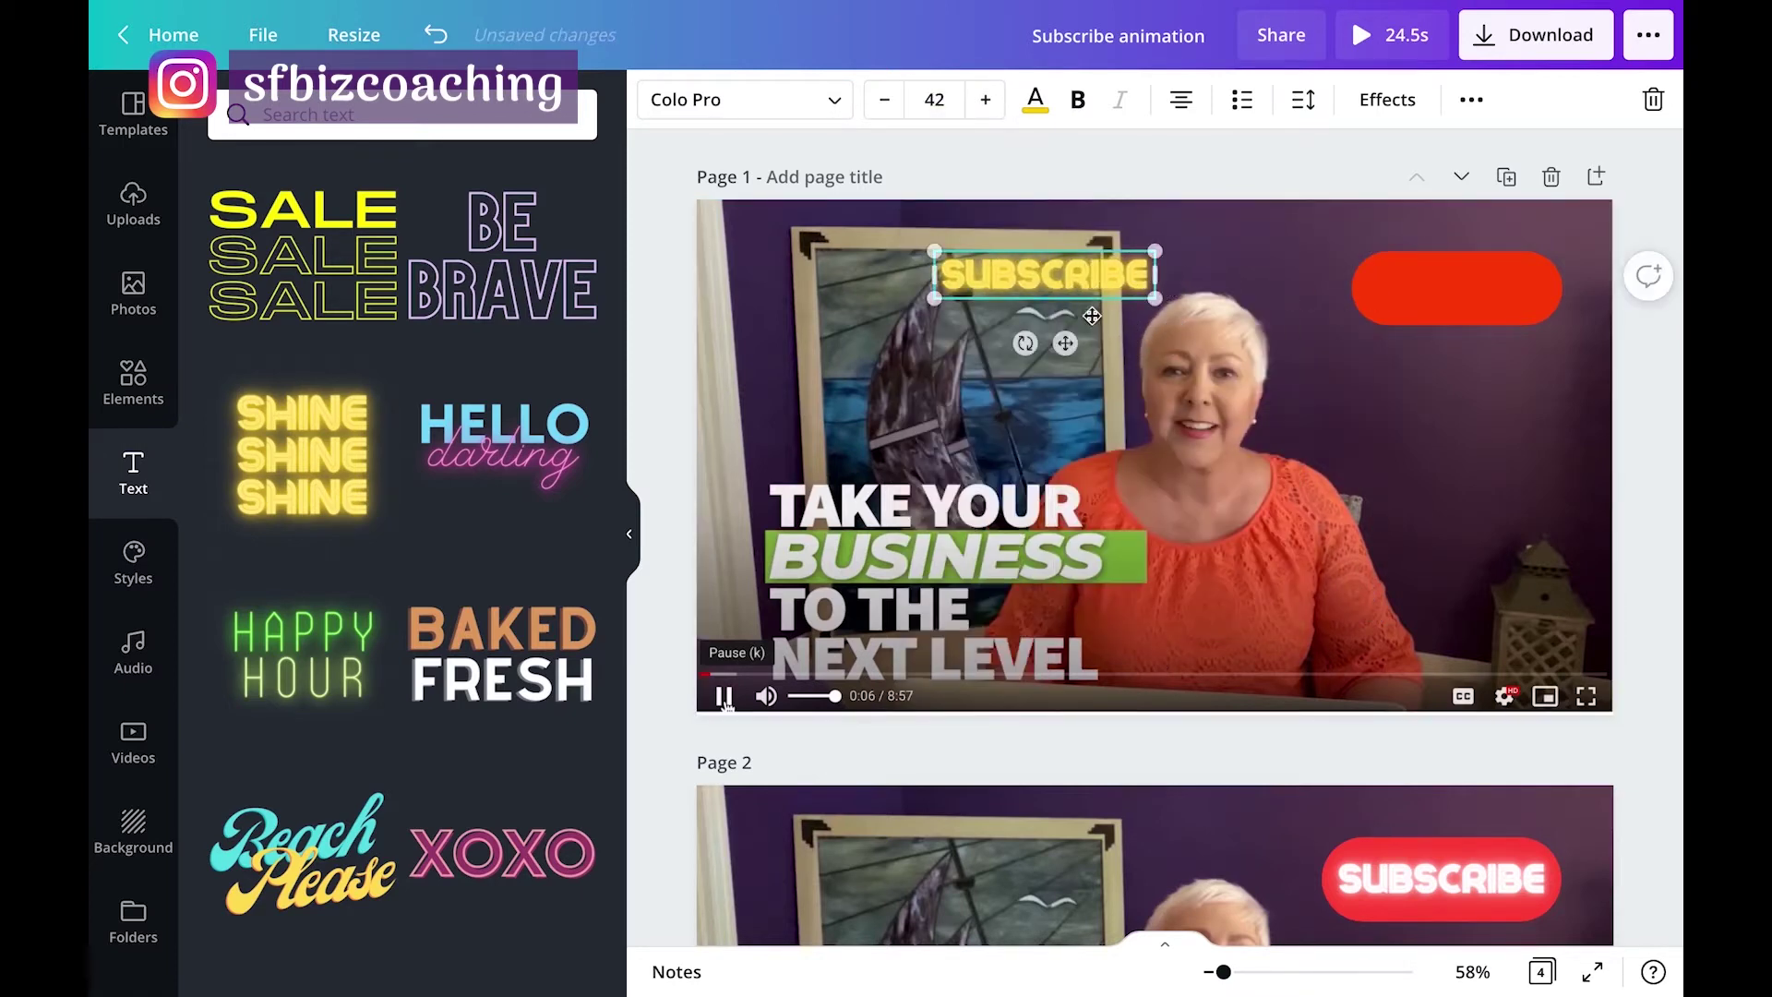
Place the SUBSCRIBE text on the red button and centre the button behind it.
{"action": "left_click_drag", "start_coordinate": [1065, 343], "coordinate": [1482, 357]}
{"action": "left_click", "coordinate": [1482, 357]}
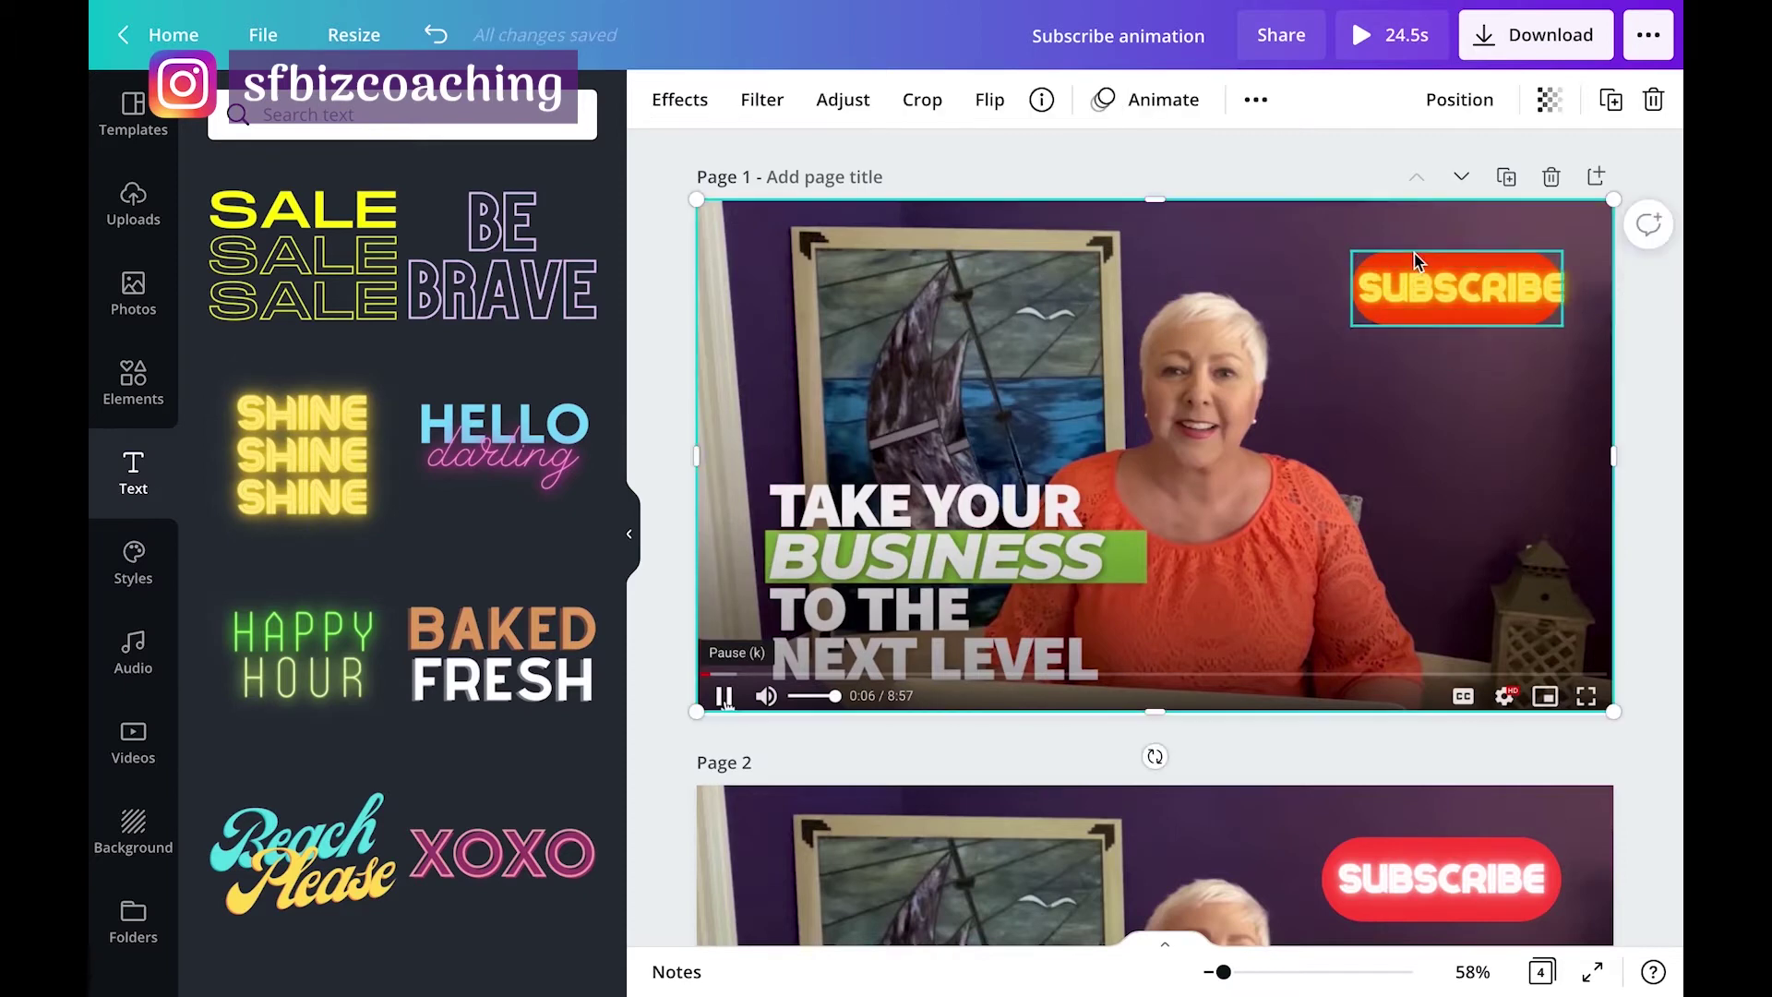
{"action": "left_click", "coordinate": [1413, 322]}
{"action": "left_click_drag", "start_coordinate": [1413, 322], "coordinate": [1413, 322]}
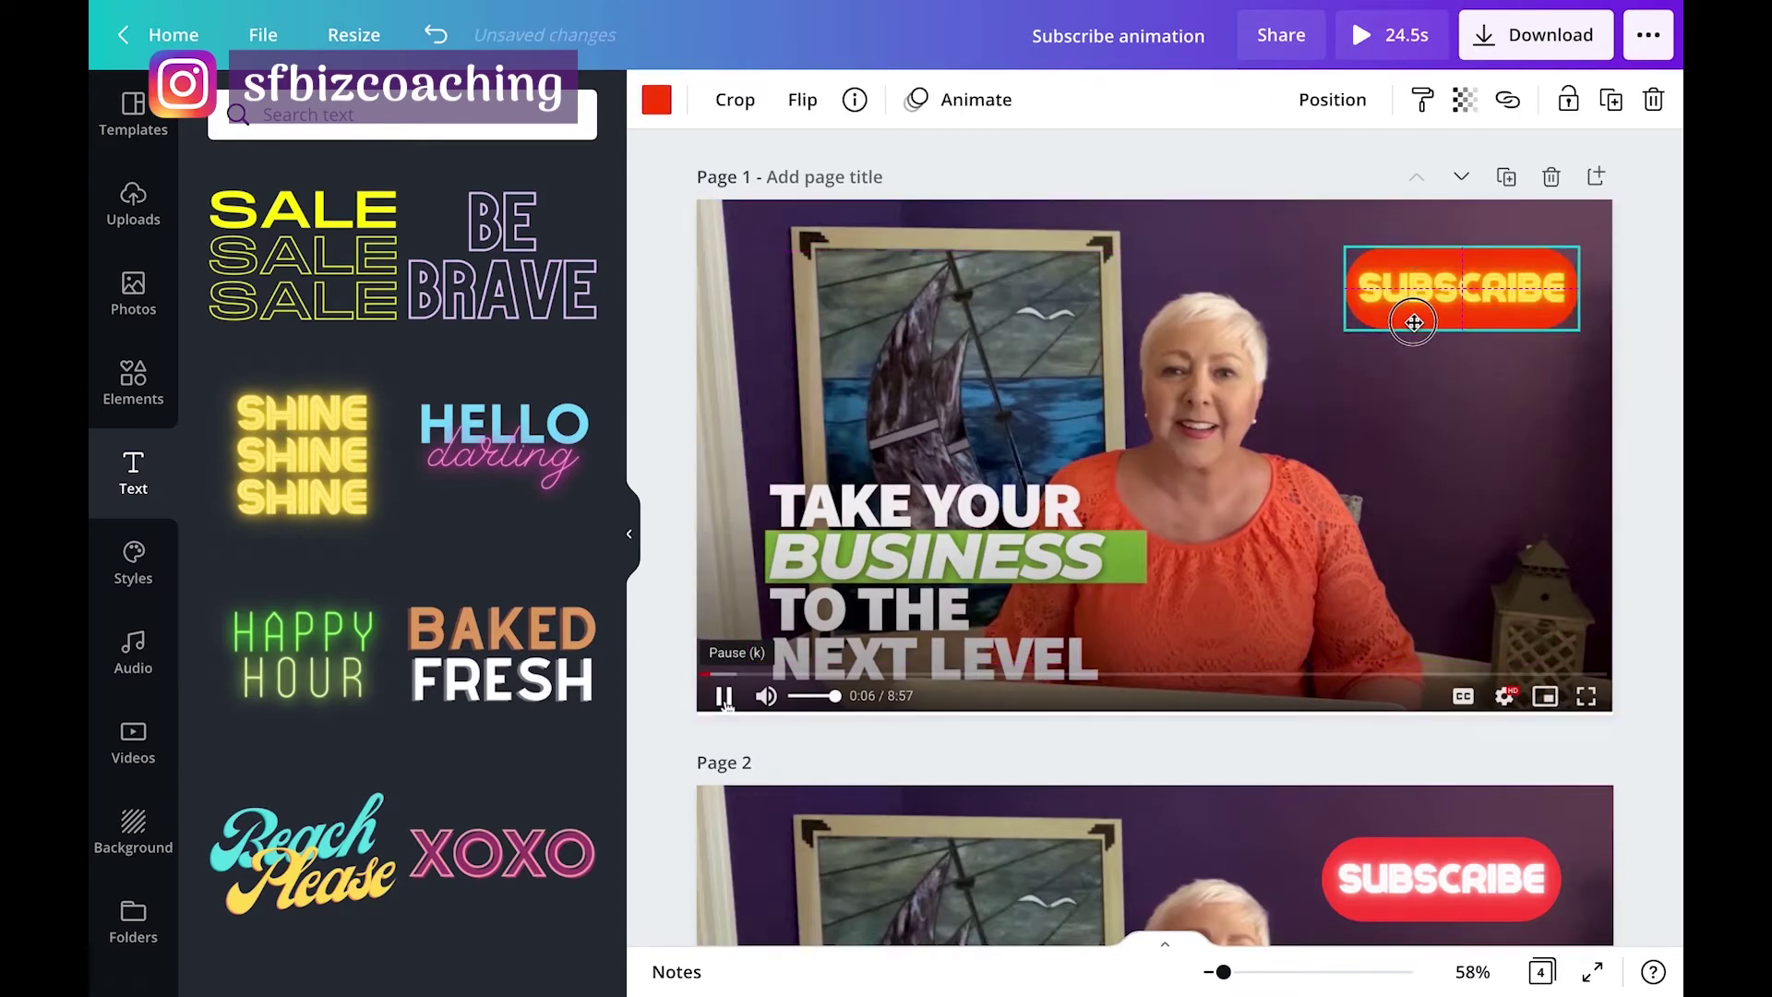
{"action": "left_click", "coordinate": [1419, 388]}
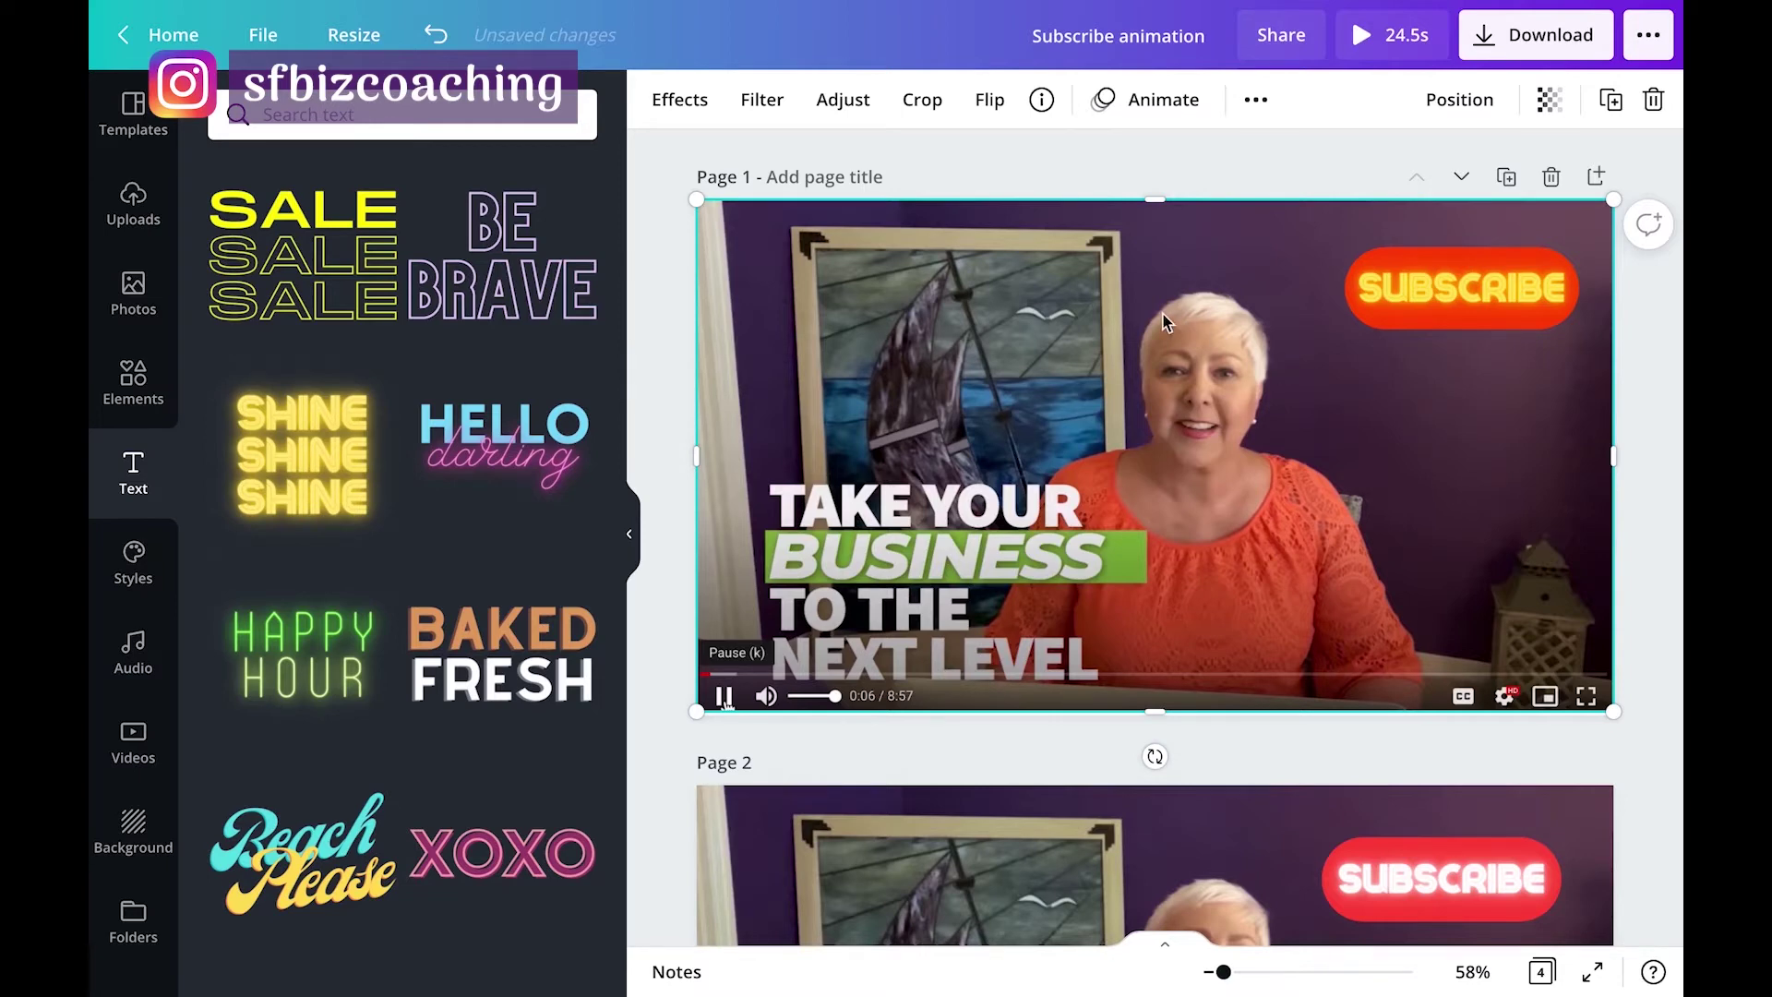
Delete the talking-head video from Page 1 and recolour the SUBSCRIBE text white.
{"action": "left_click", "coordinate": [1147, 100]}
{"action": "key", "text": "Delete"}
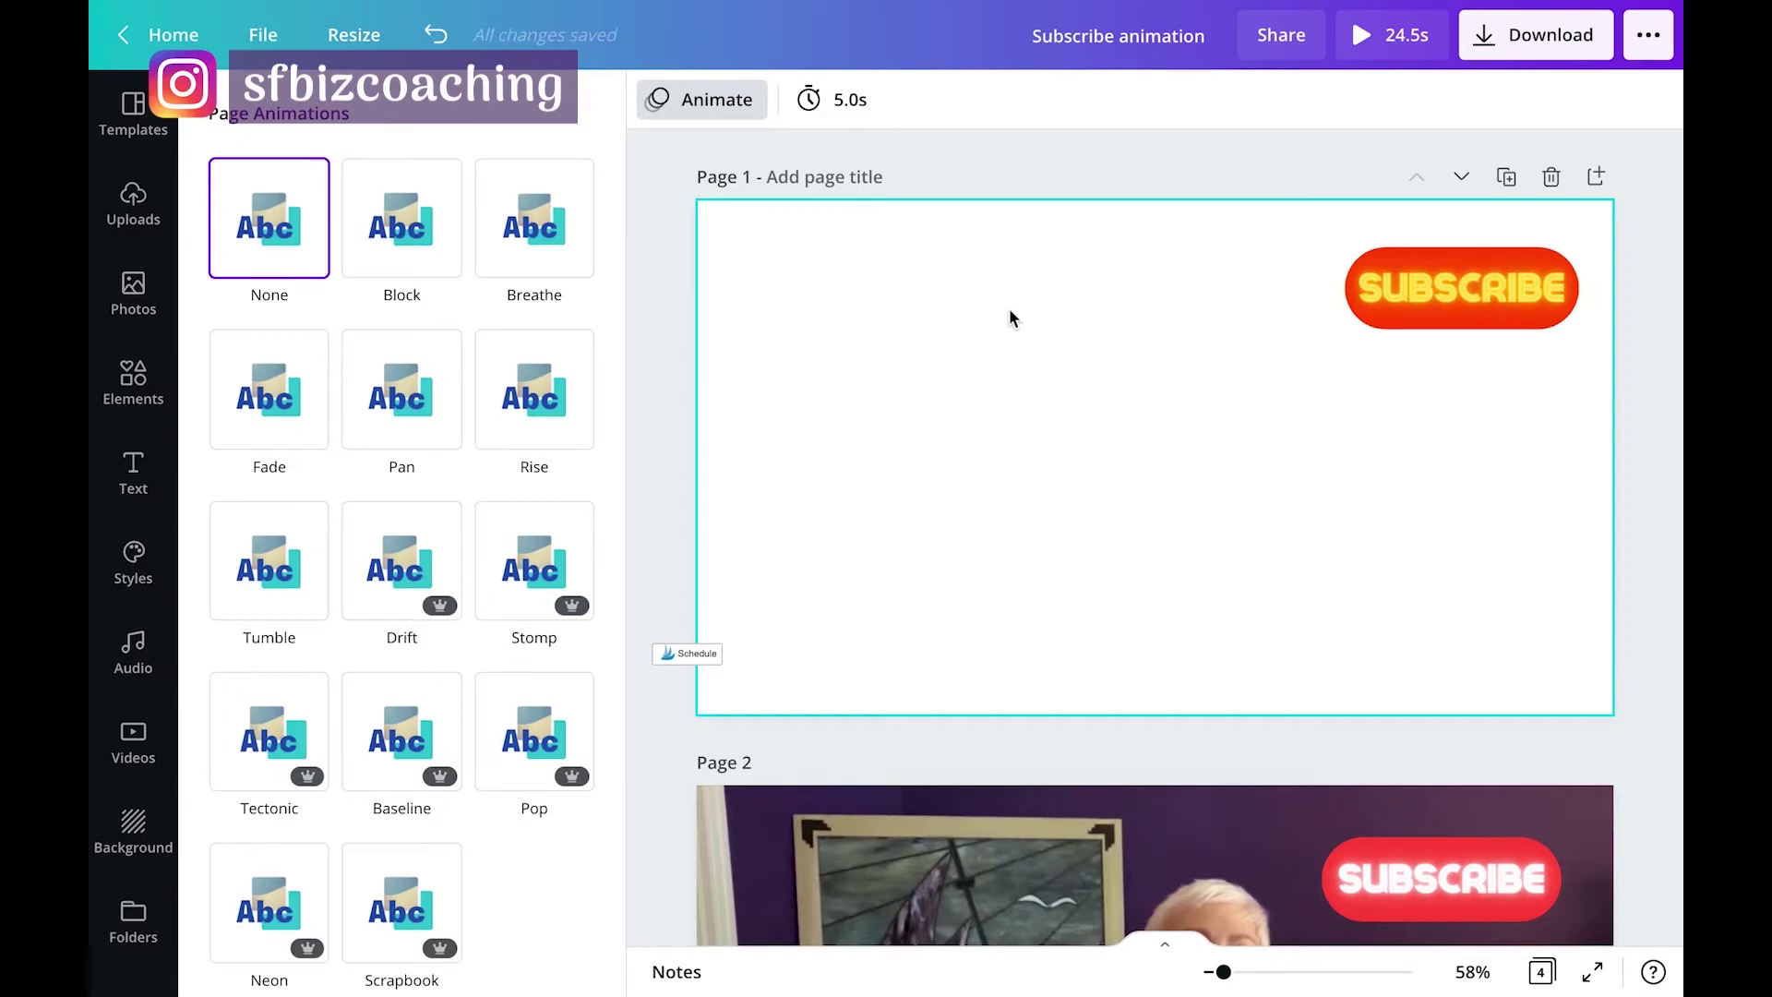
{"action": "left_click", "coordinate": [1425, 296]}
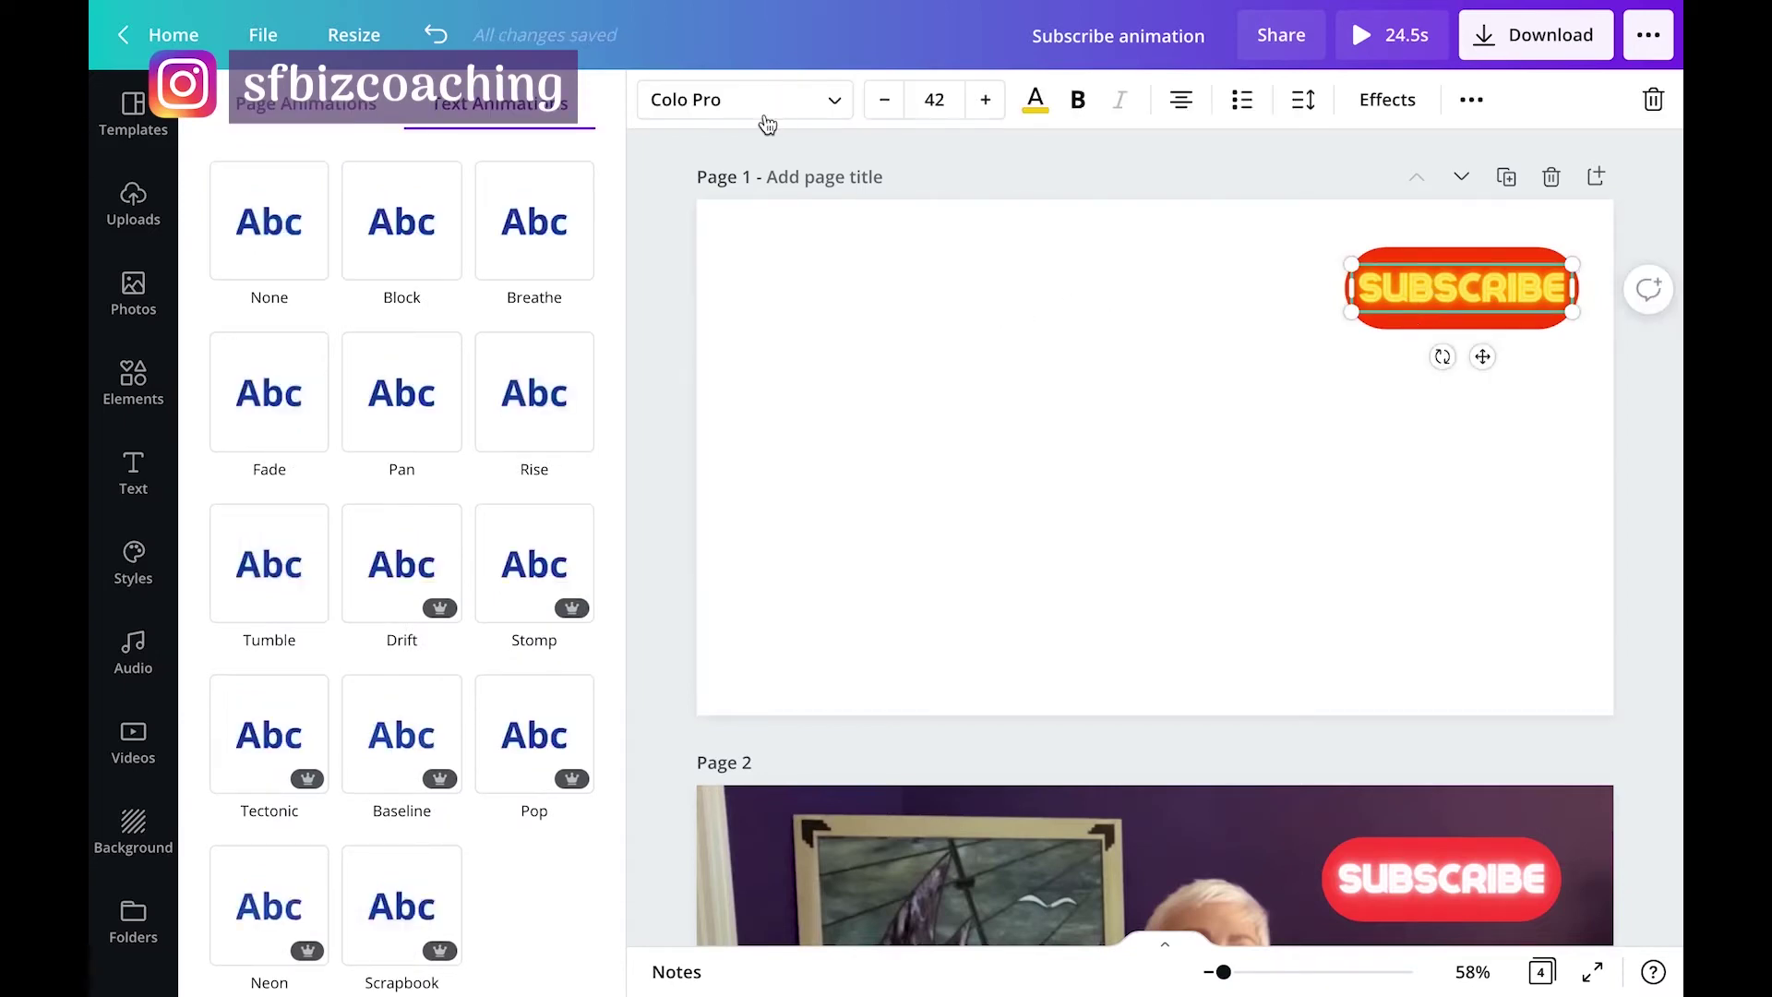
{"action": "left_click", "coordinate": [1035, 102]}
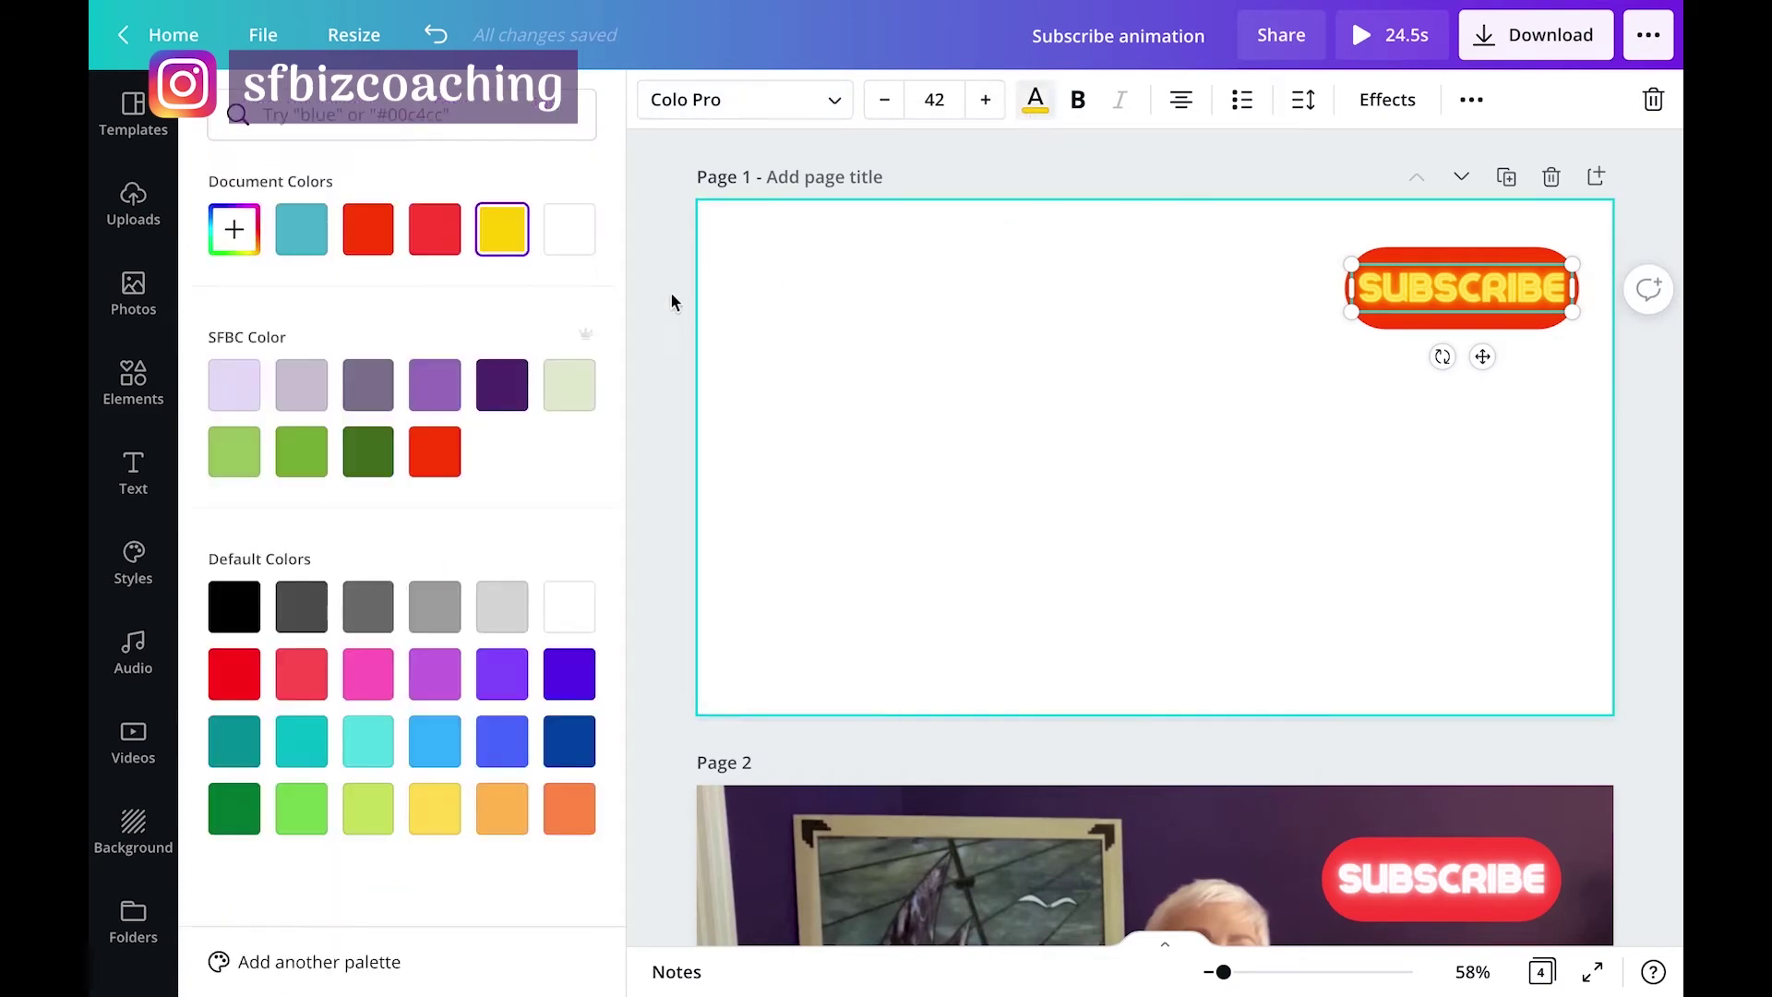
{"action": "left_click", "coordinate": [568, 247]}
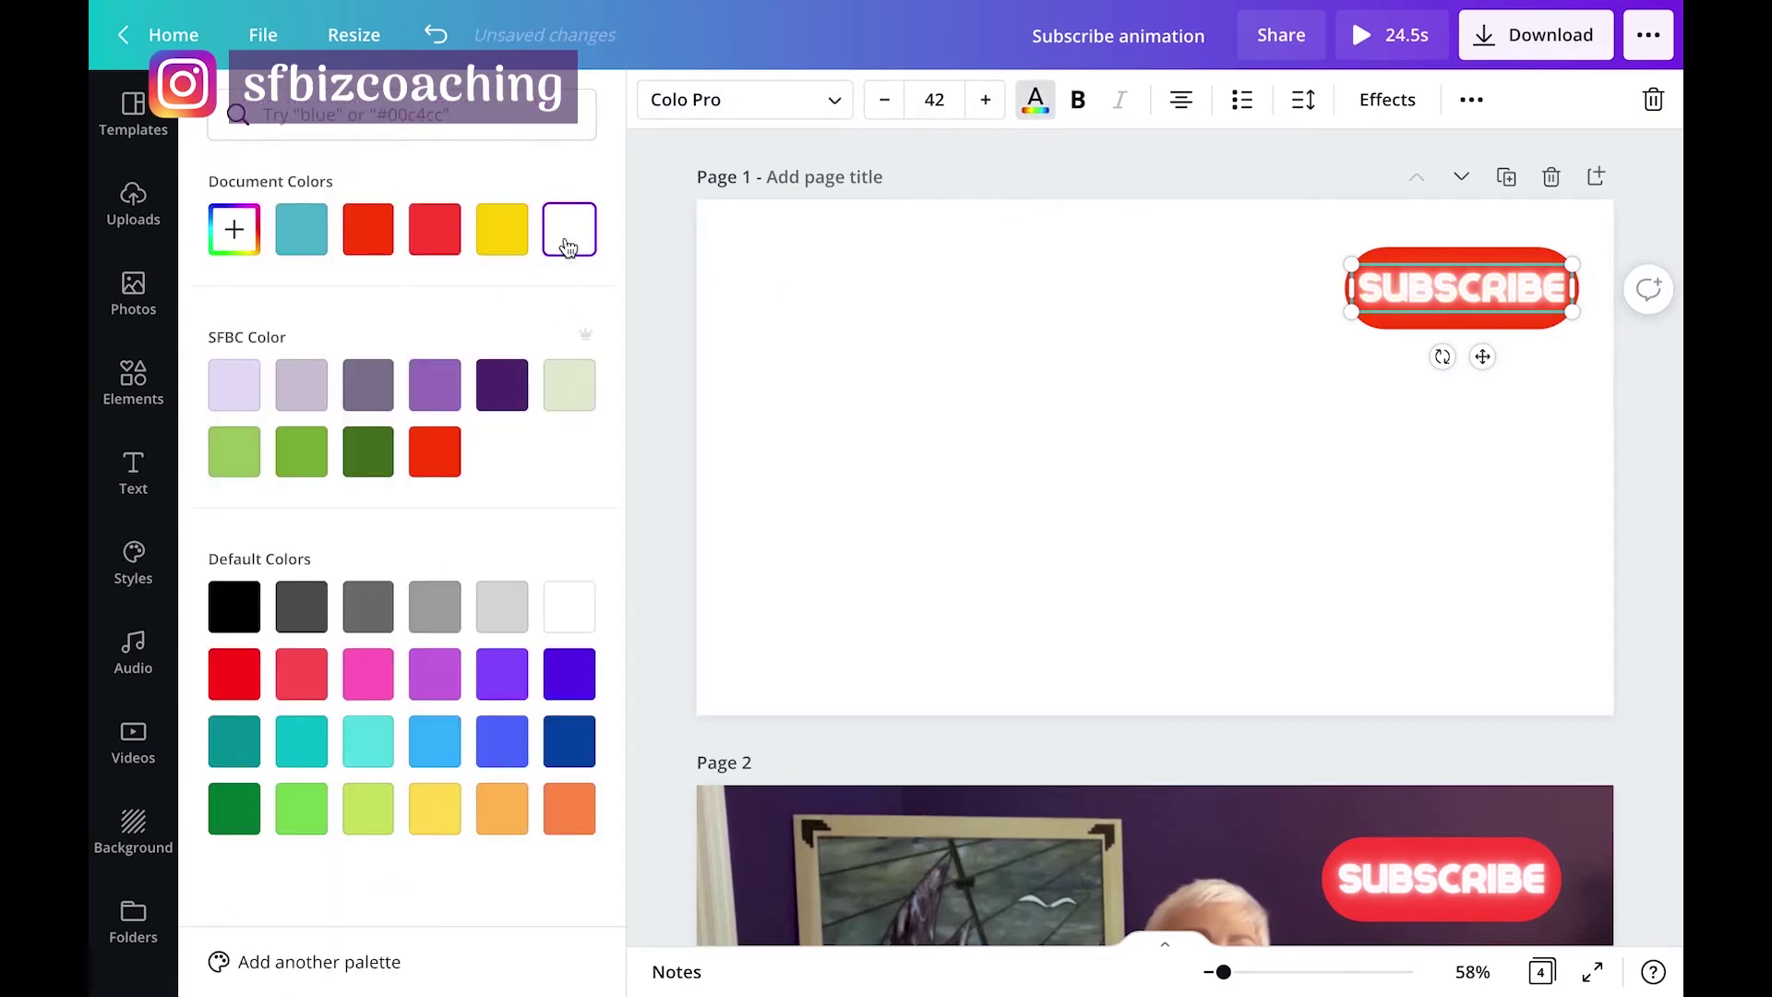
{"action": "left_click", "coordinate": [993, 413]}
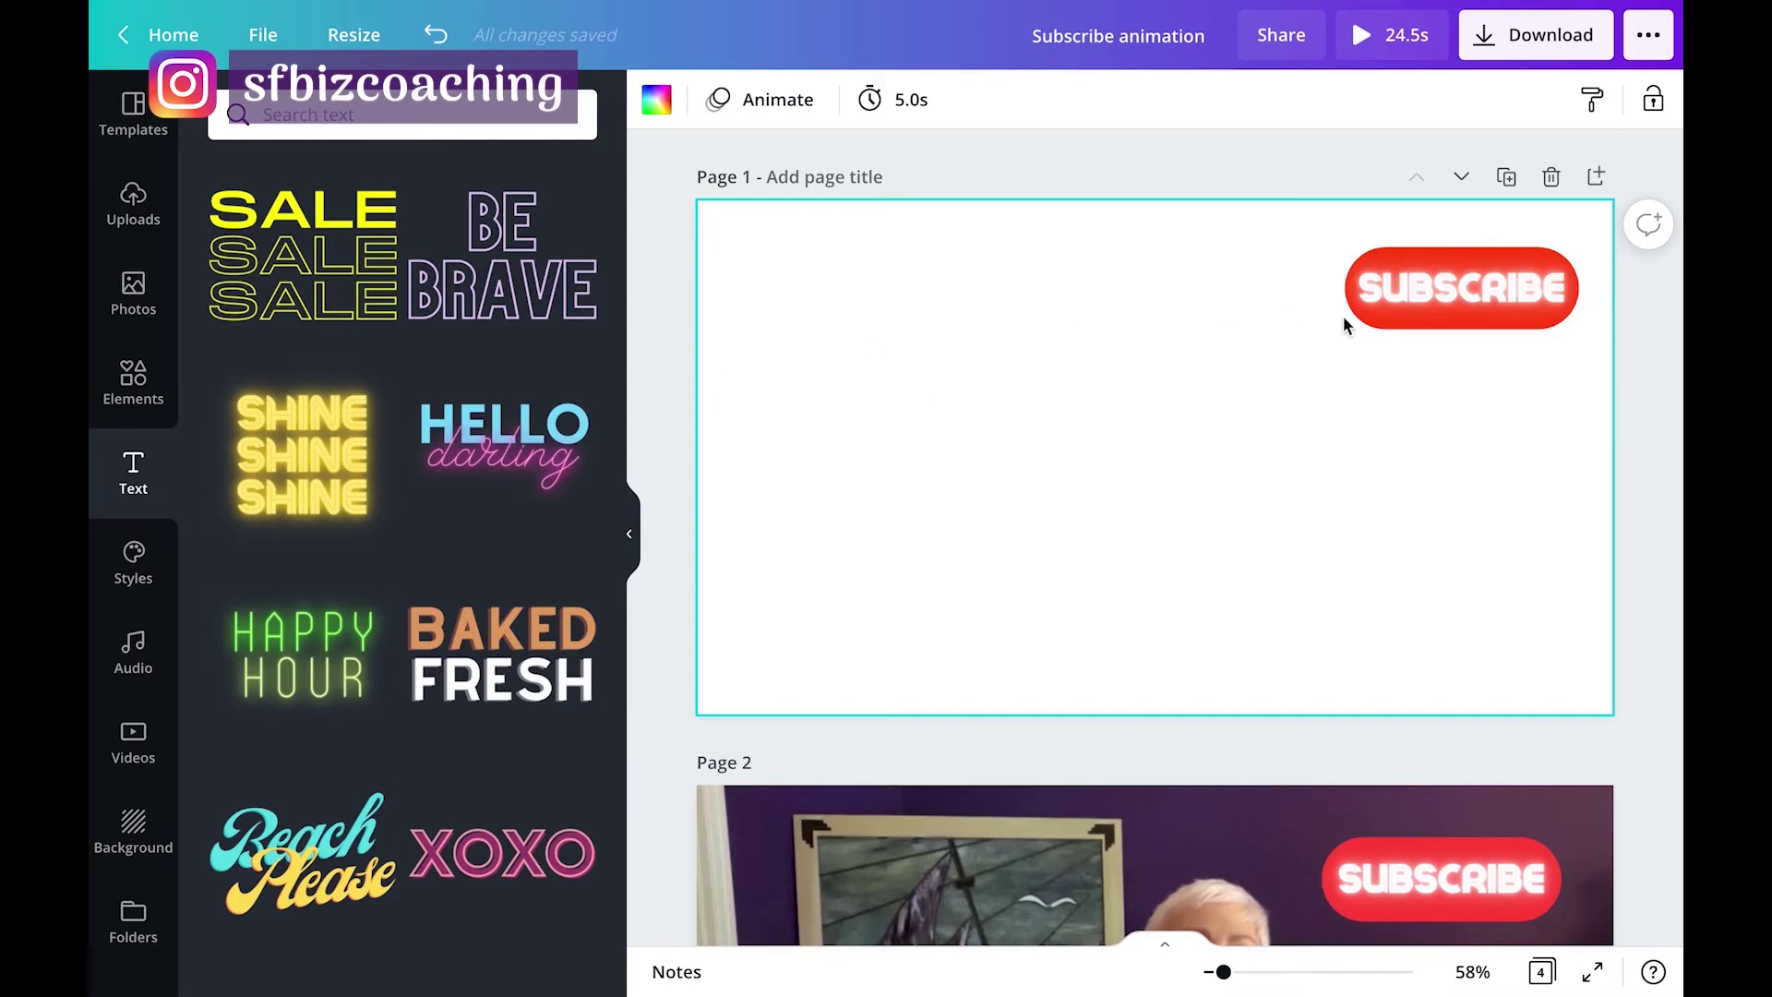
Preview Block, Breathe, Fade, Pan and Rise on the SUBSCRIBE text, then settle on Tumble.
{"action": "left_click", "coordinate": [1366, 300]}
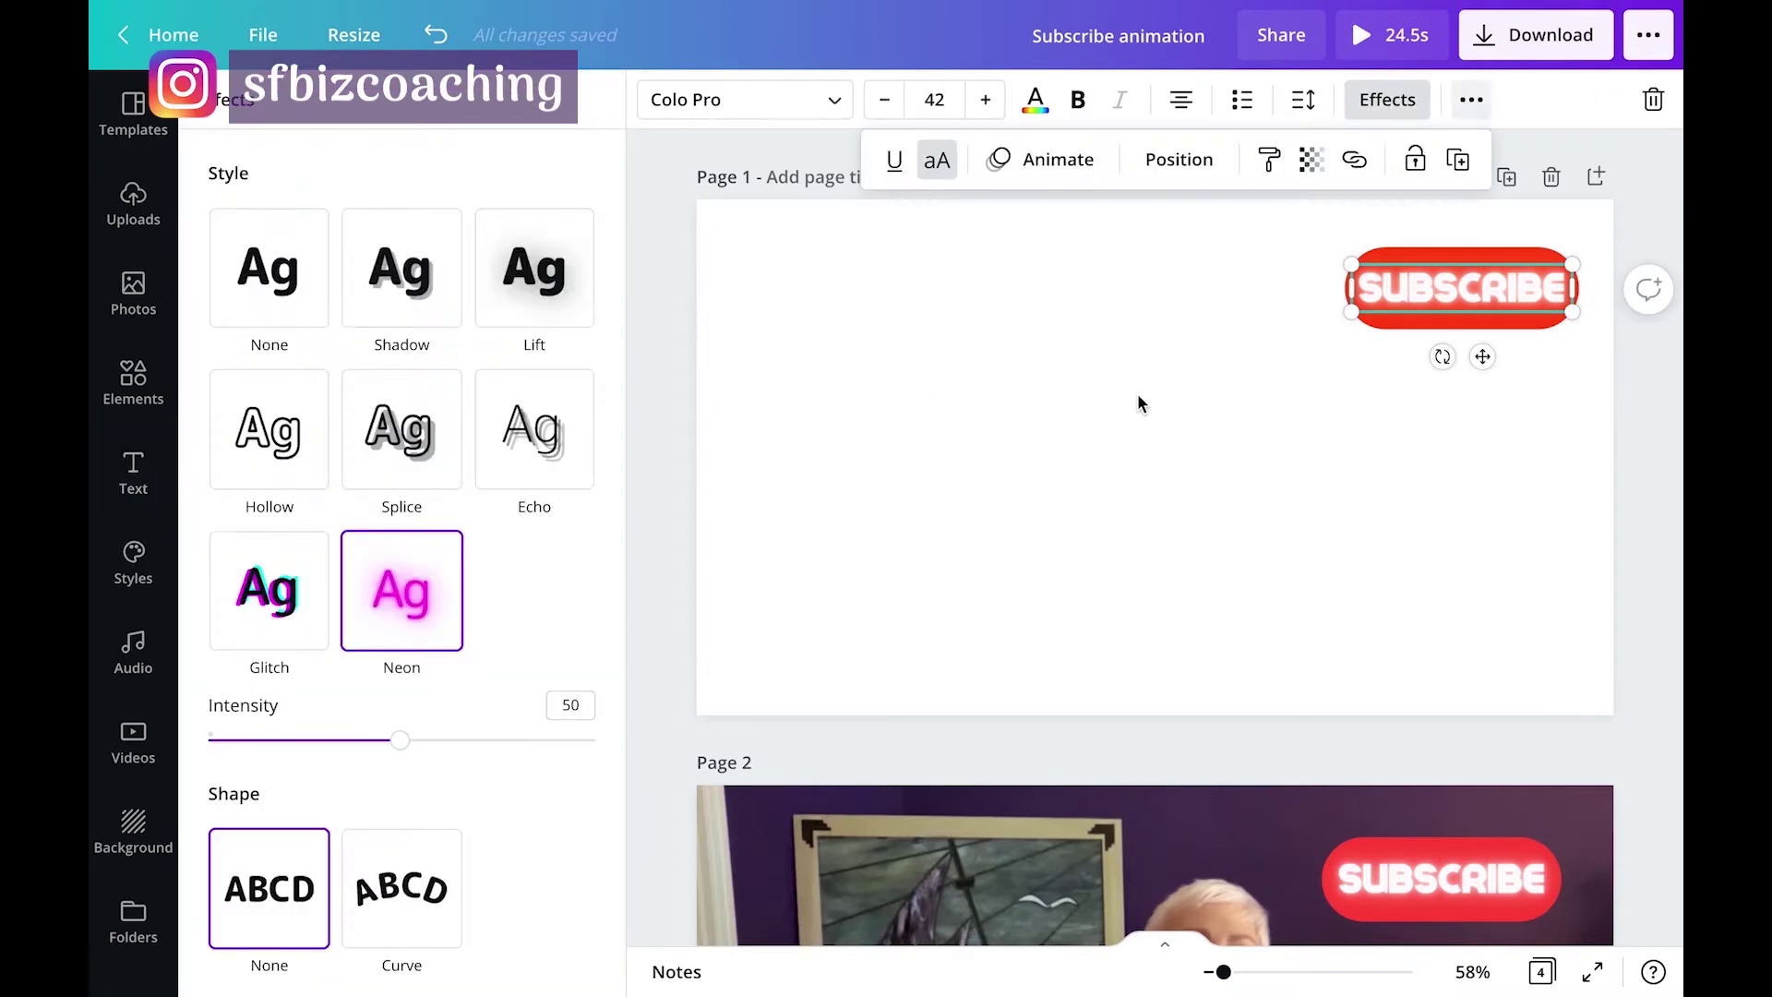
{"action": "left_click", "coordinate": [1467, 99]}
{"action": "left_click", "coordinate": [1018, 174]}
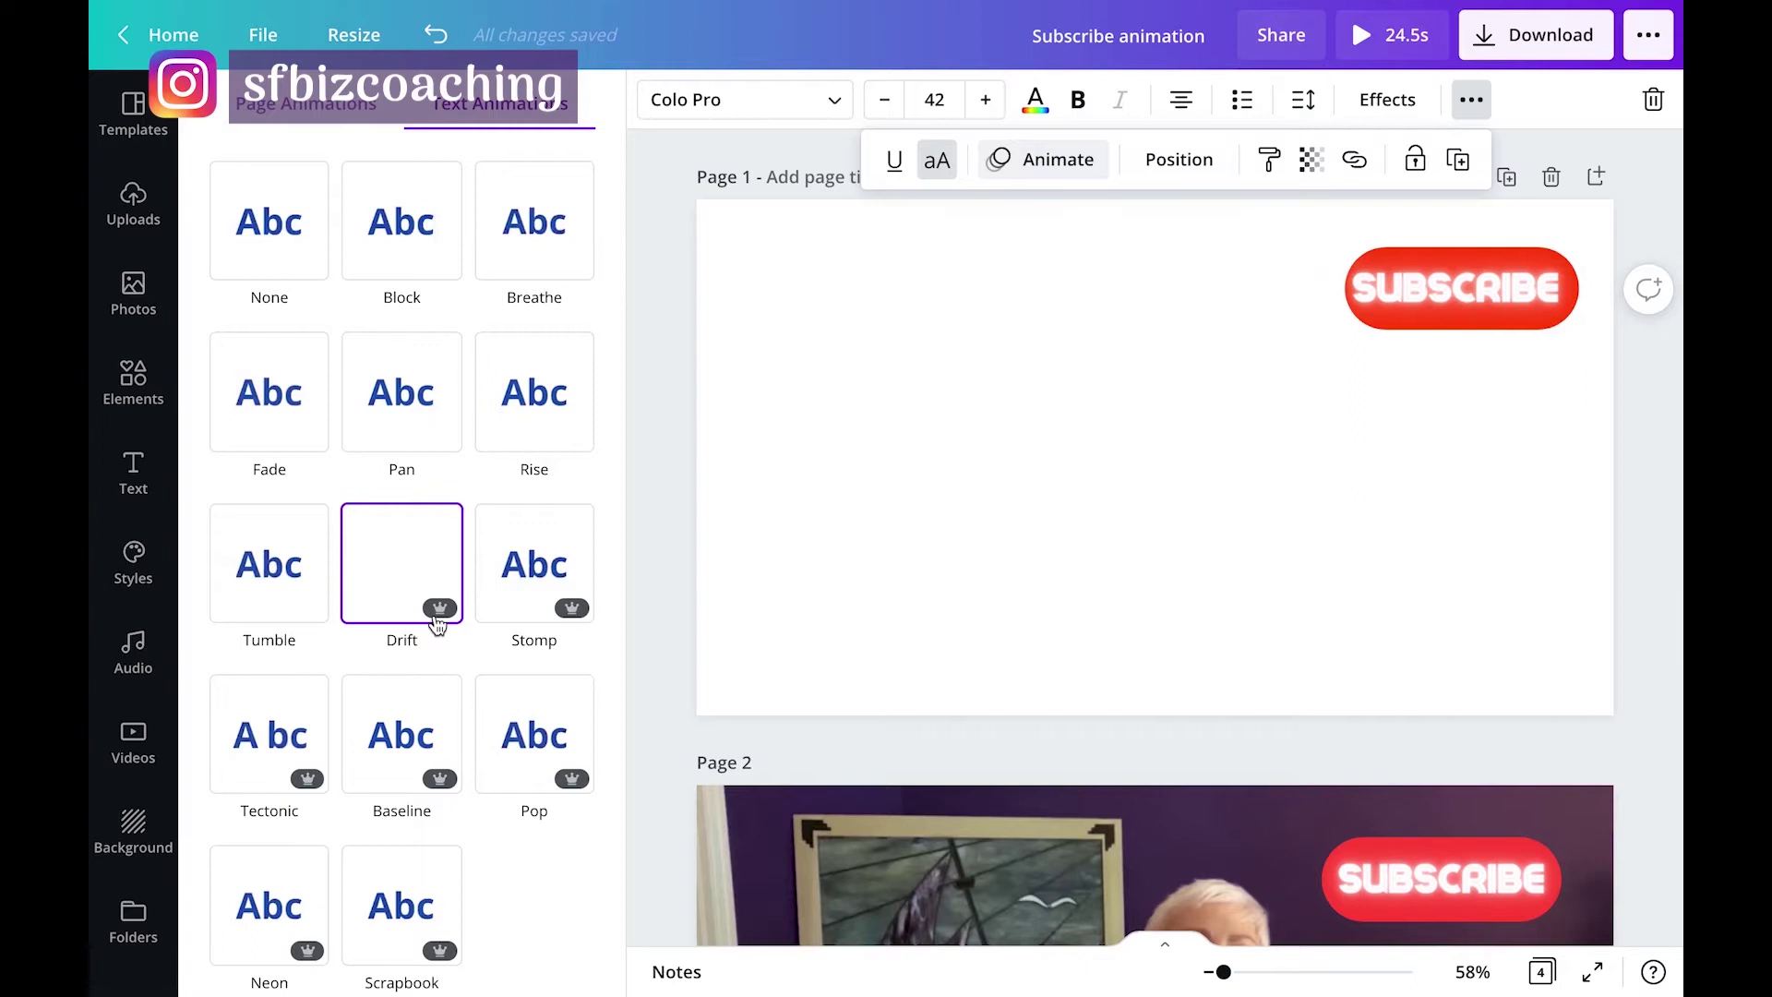
{"action": "left_click", "coordinate": [387, 267]}
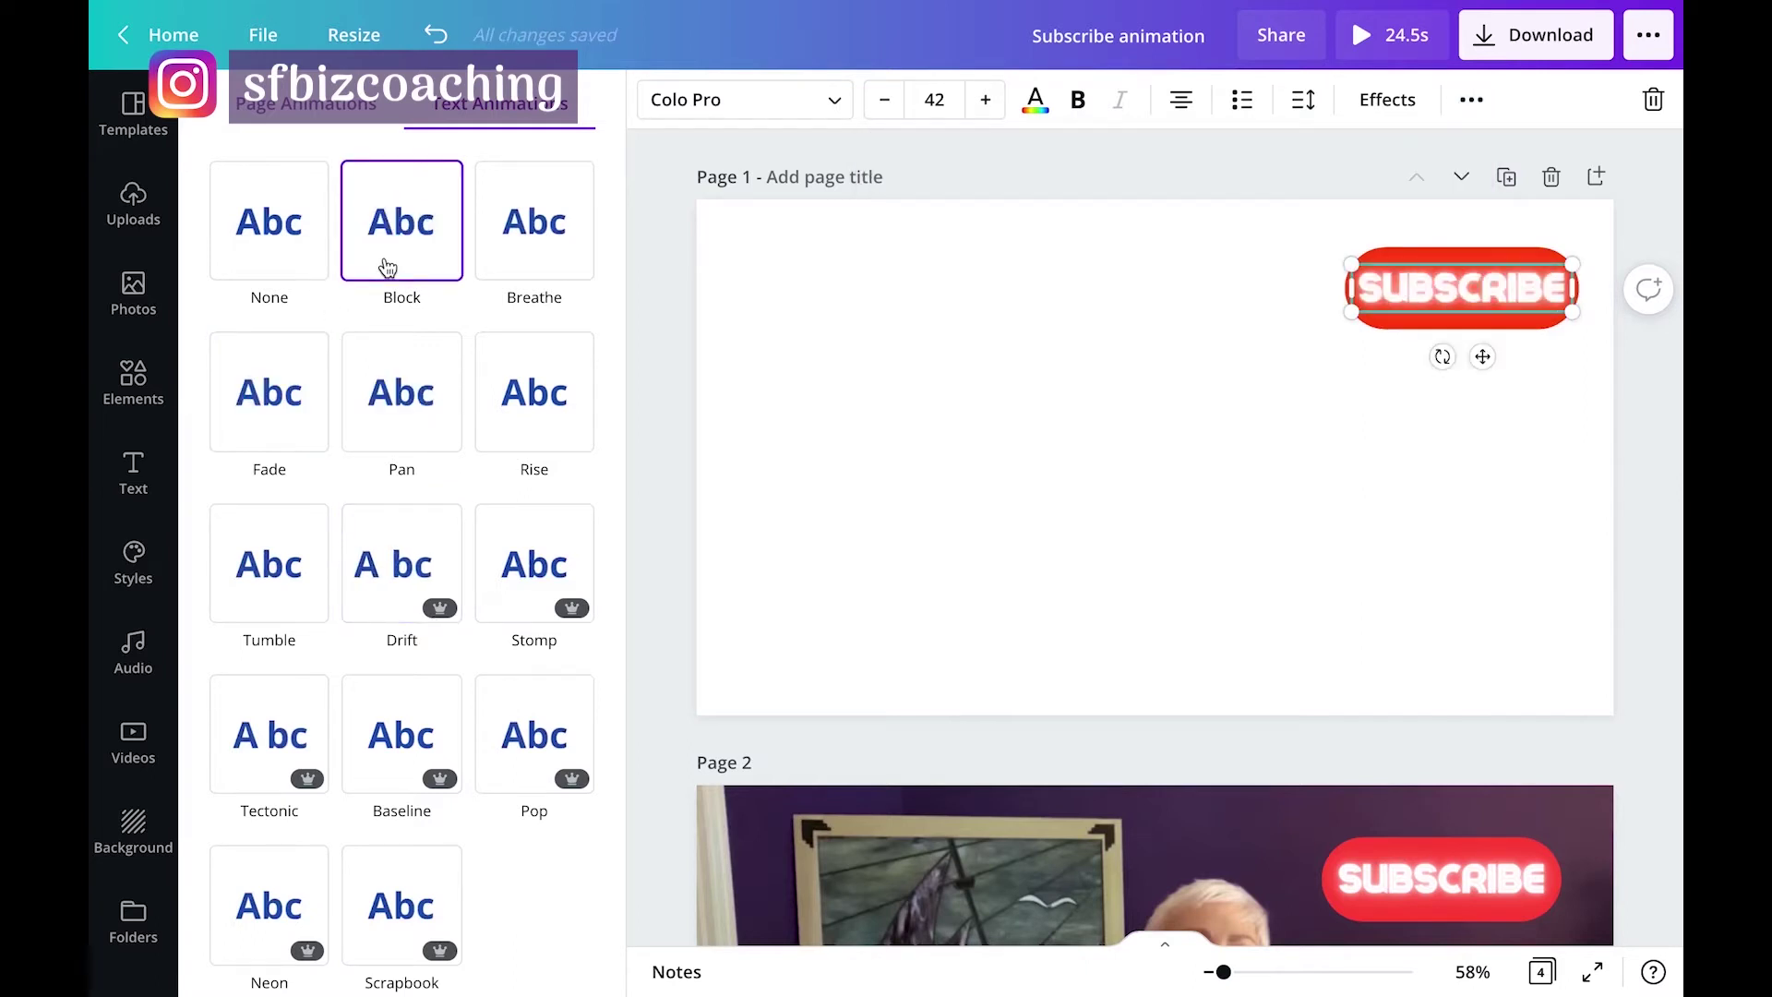
{"action": "left_click", "coordinate": [529, 250]}
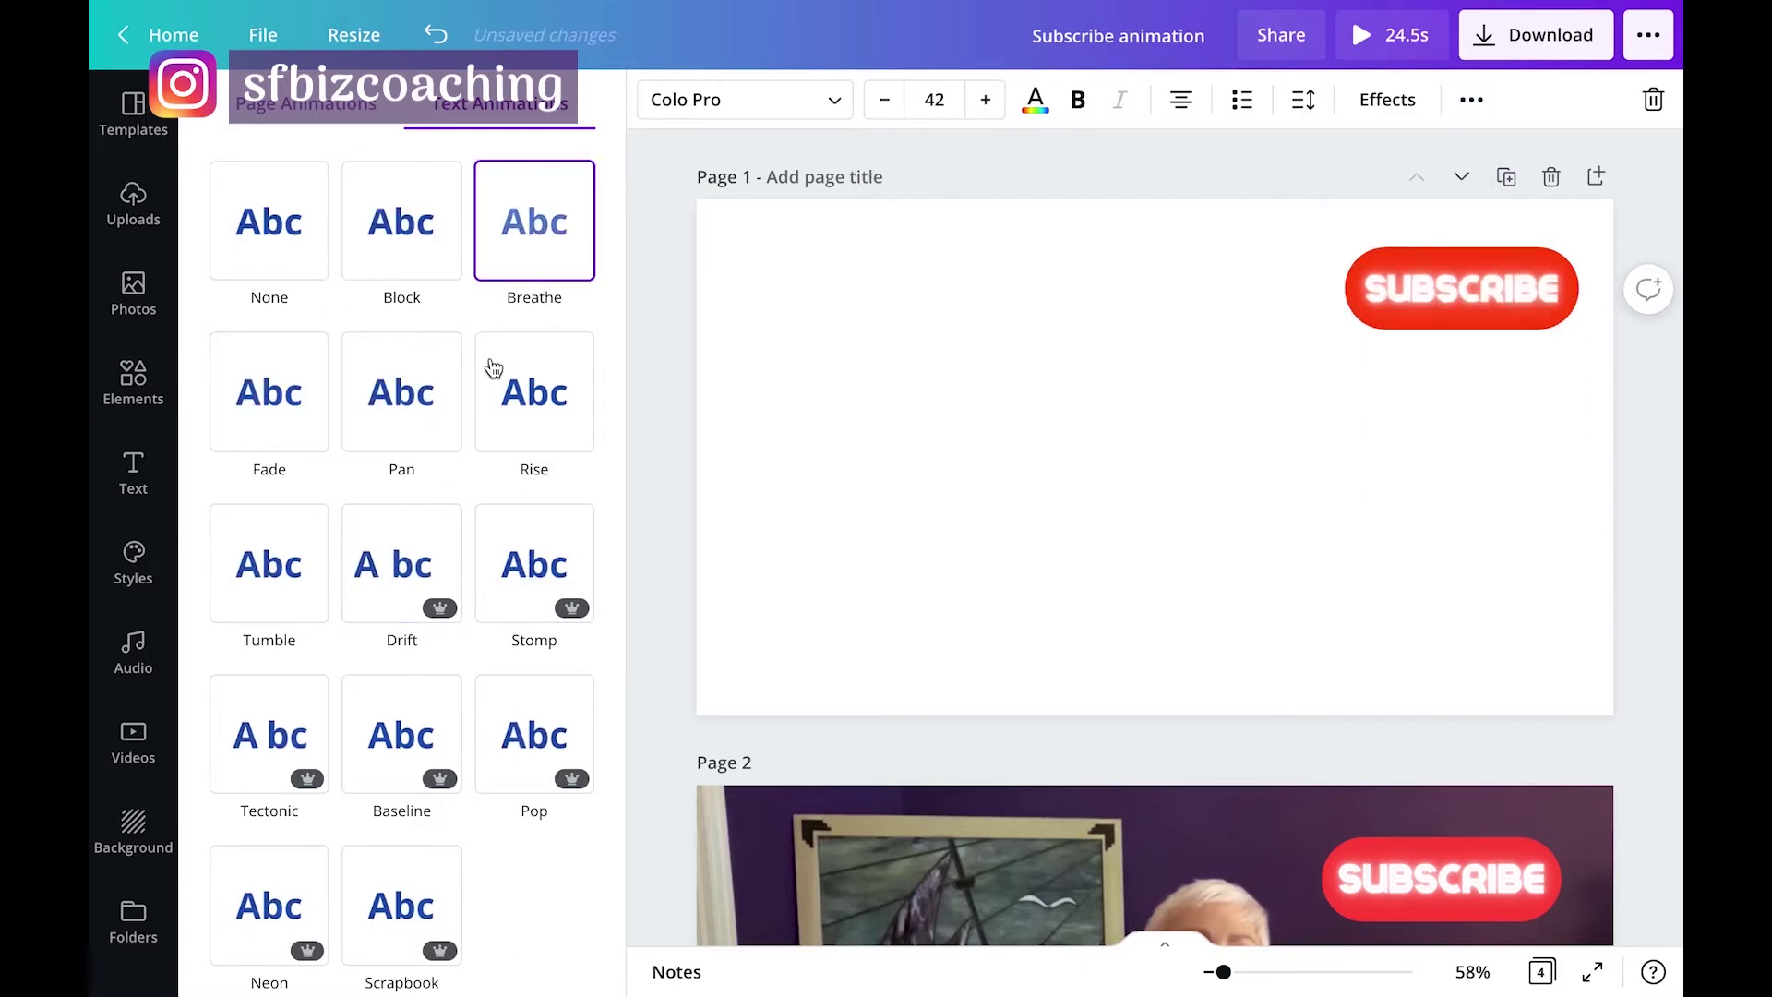
{"action": "left_click", "coordinate": [266, 432]}
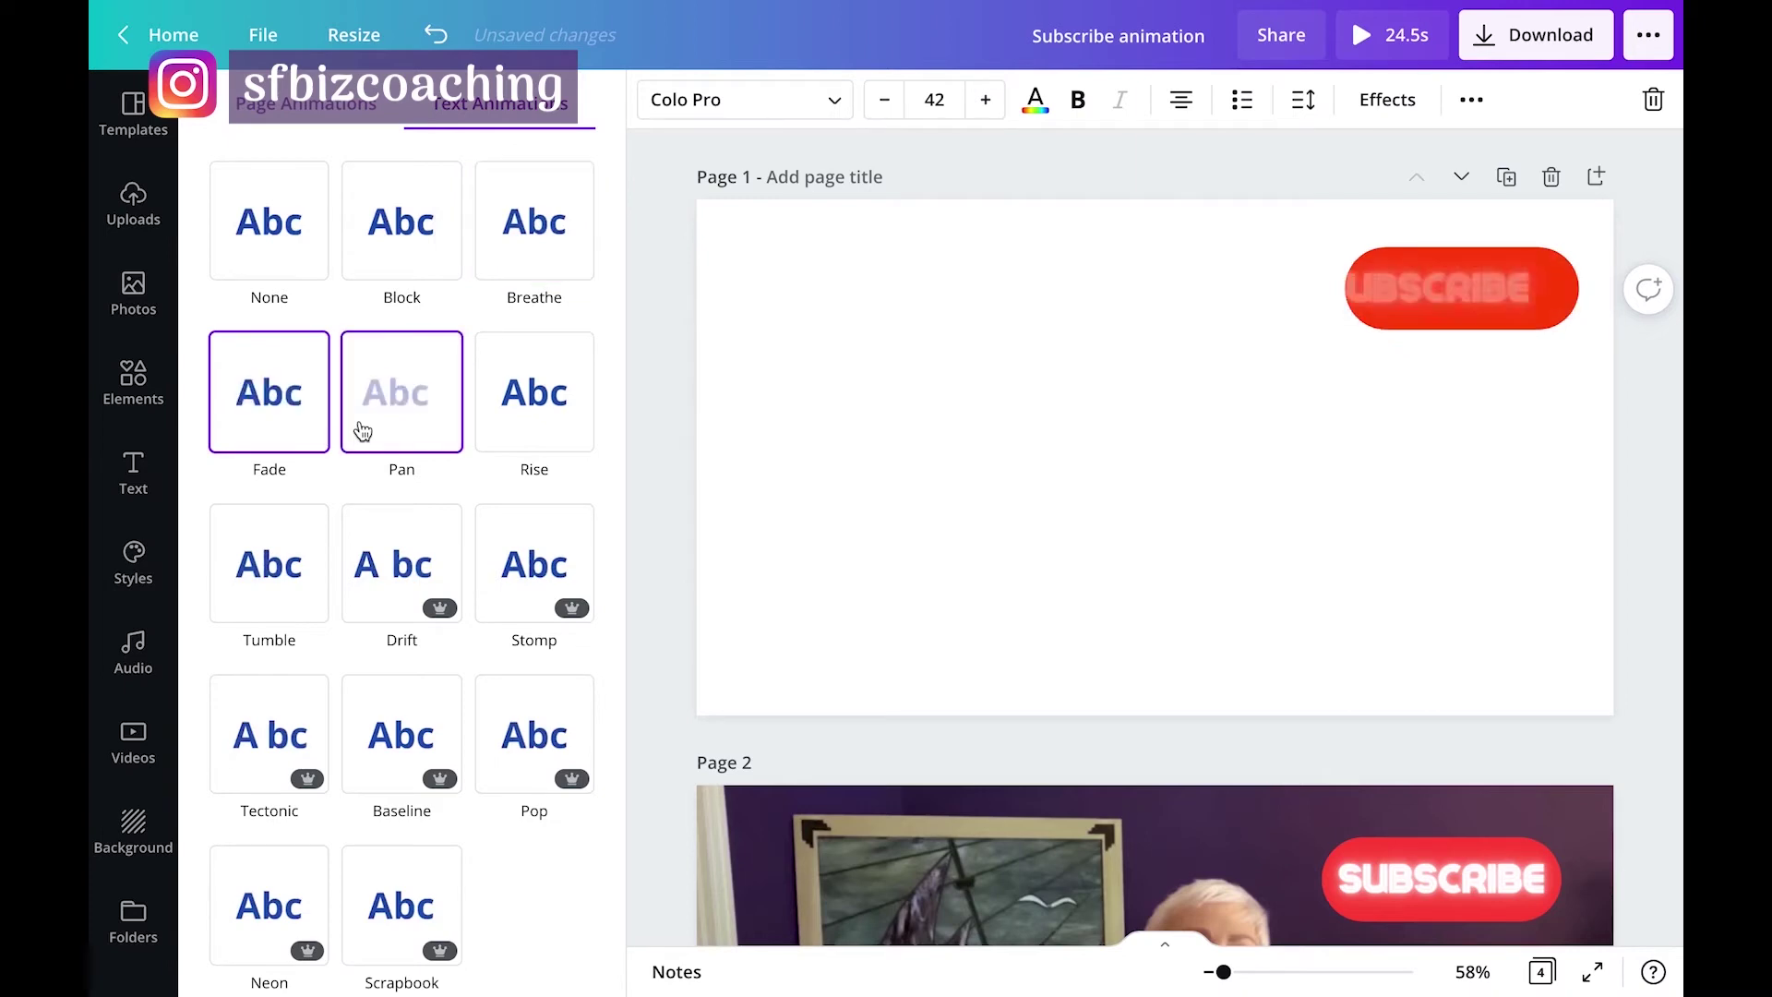
{"action": "left_click", "coordinate": [369, 422]}
{"action": "left_click", "coordinate": [553, 399]}
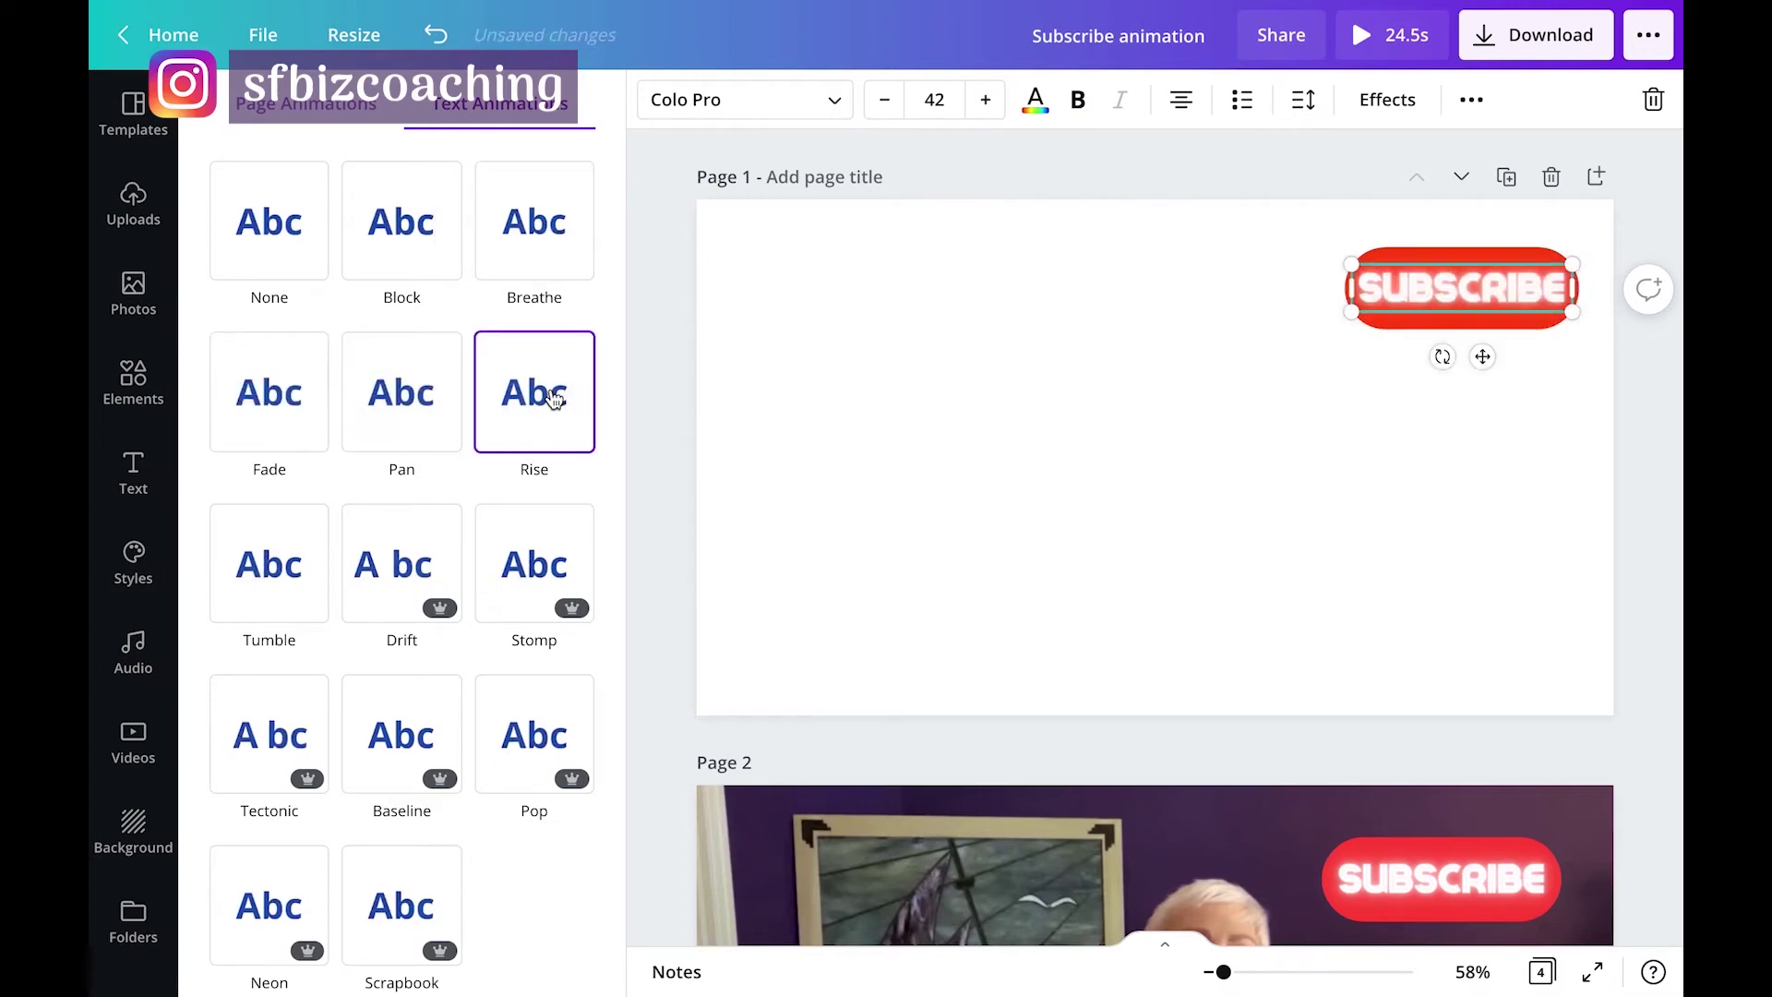
{"action": "left_click", "coordinate": [267, 593]}
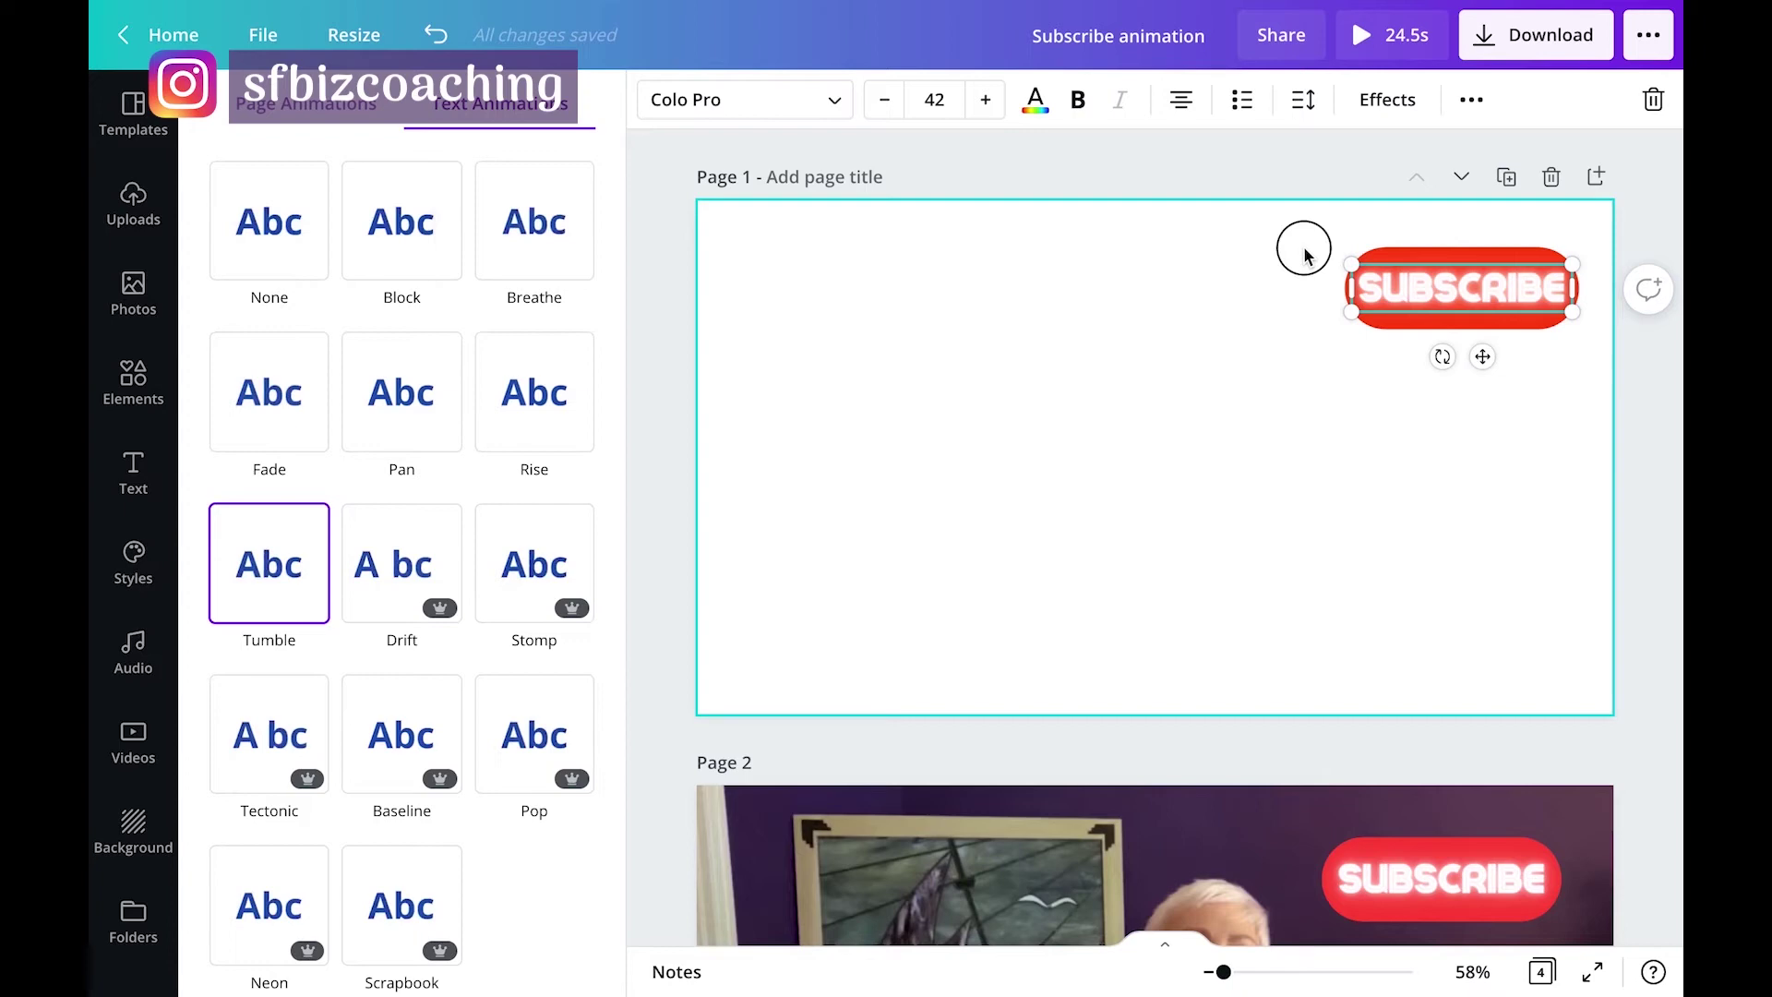
Group the SUBSCRIBE text and red button into a single element.
{"action": "left_click_drag", "start_coordinate": [1304, 249], "coordinate": [1430, 330]}
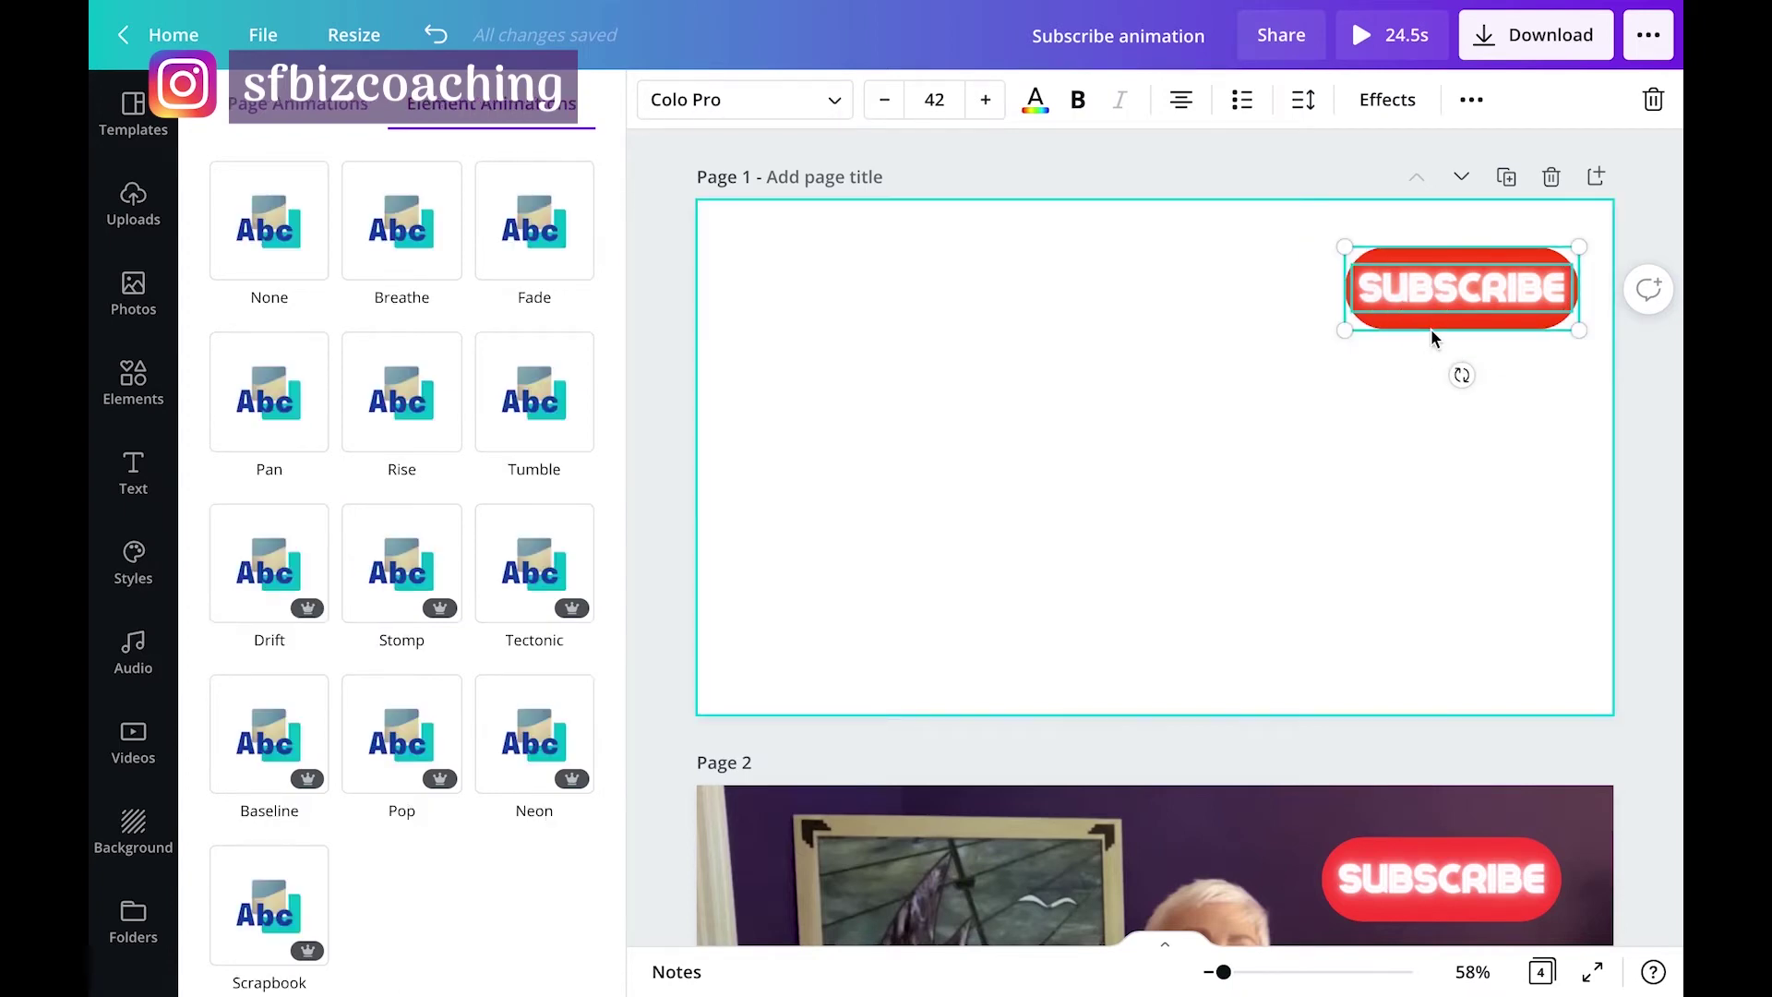
{"action": "left_click", "coordinate": [1467, 101]}
{"action": "left_click", "coordinate": [1080, 157]}
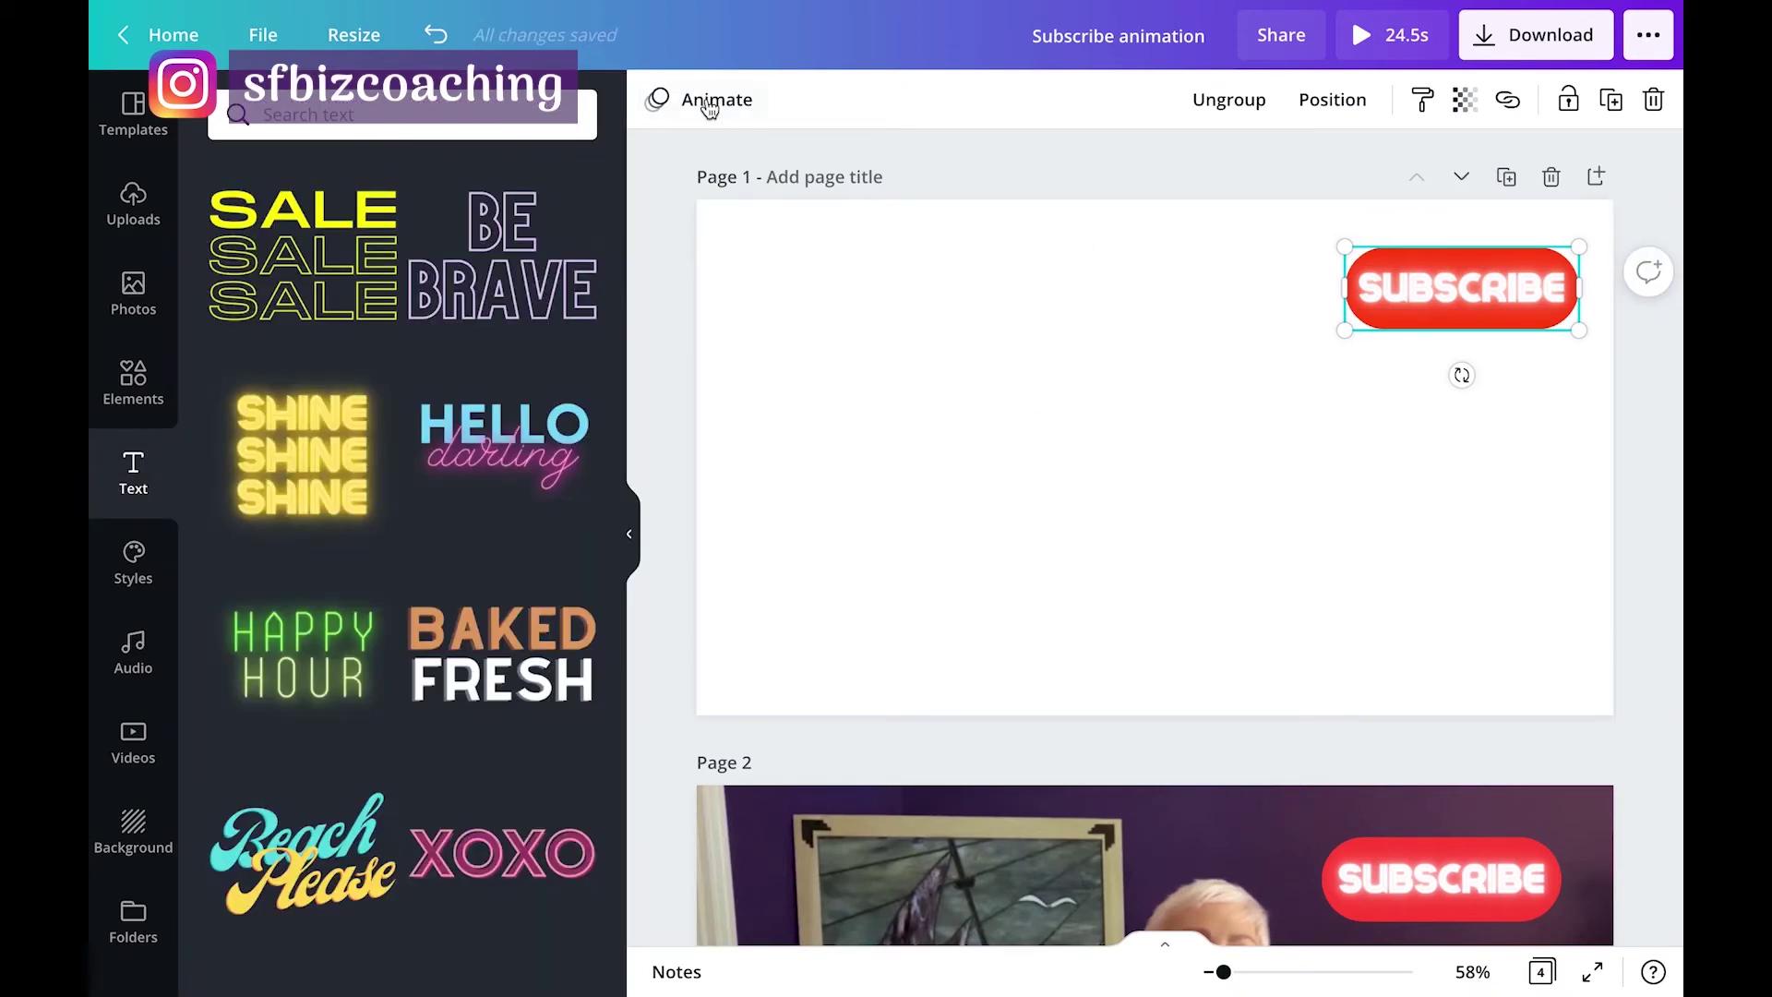
Preview Fade, Breathe, Tumble and Rise on the group, then give page 1 the Pop animation.
{"action": "left_click", "coordinate": [708, 104]}
{"action": "left_click", "coordinate": [536, 249]}
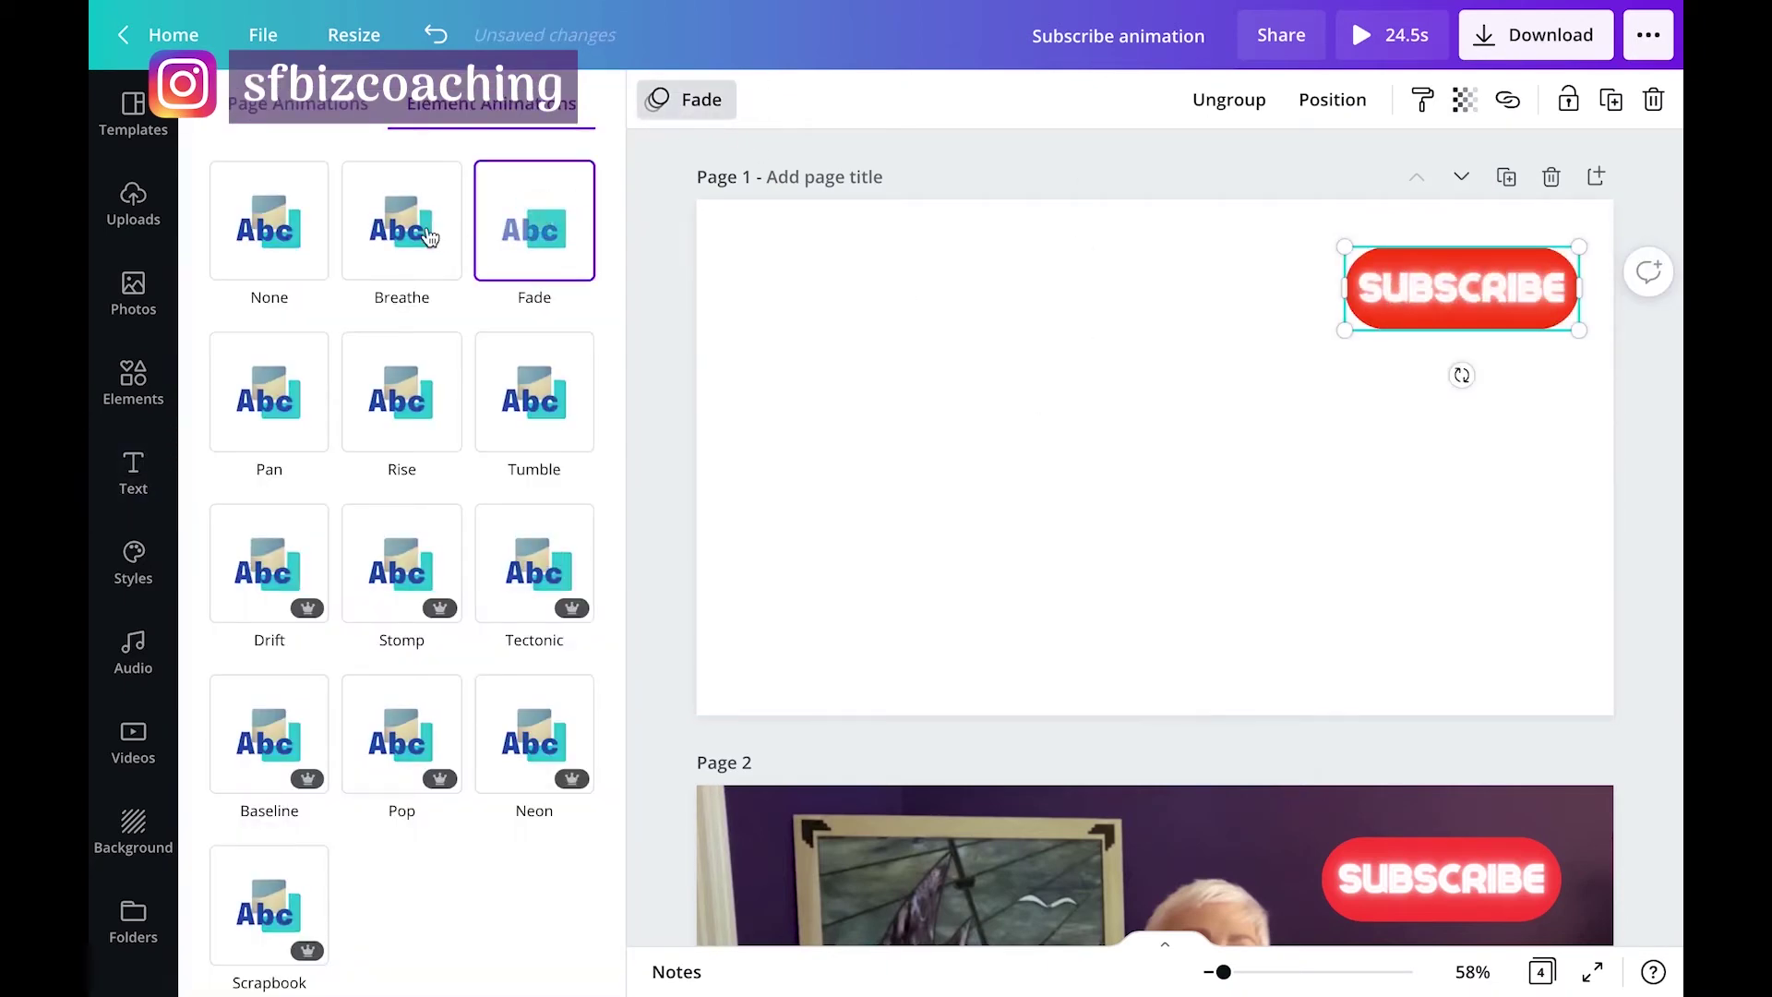
{"action": "left_click", "coordinate": [429, 239]}
{"action": "left_click", "coordinate": [531, 401]}
{"action": "left_click", "coordinate": [422, 420]}
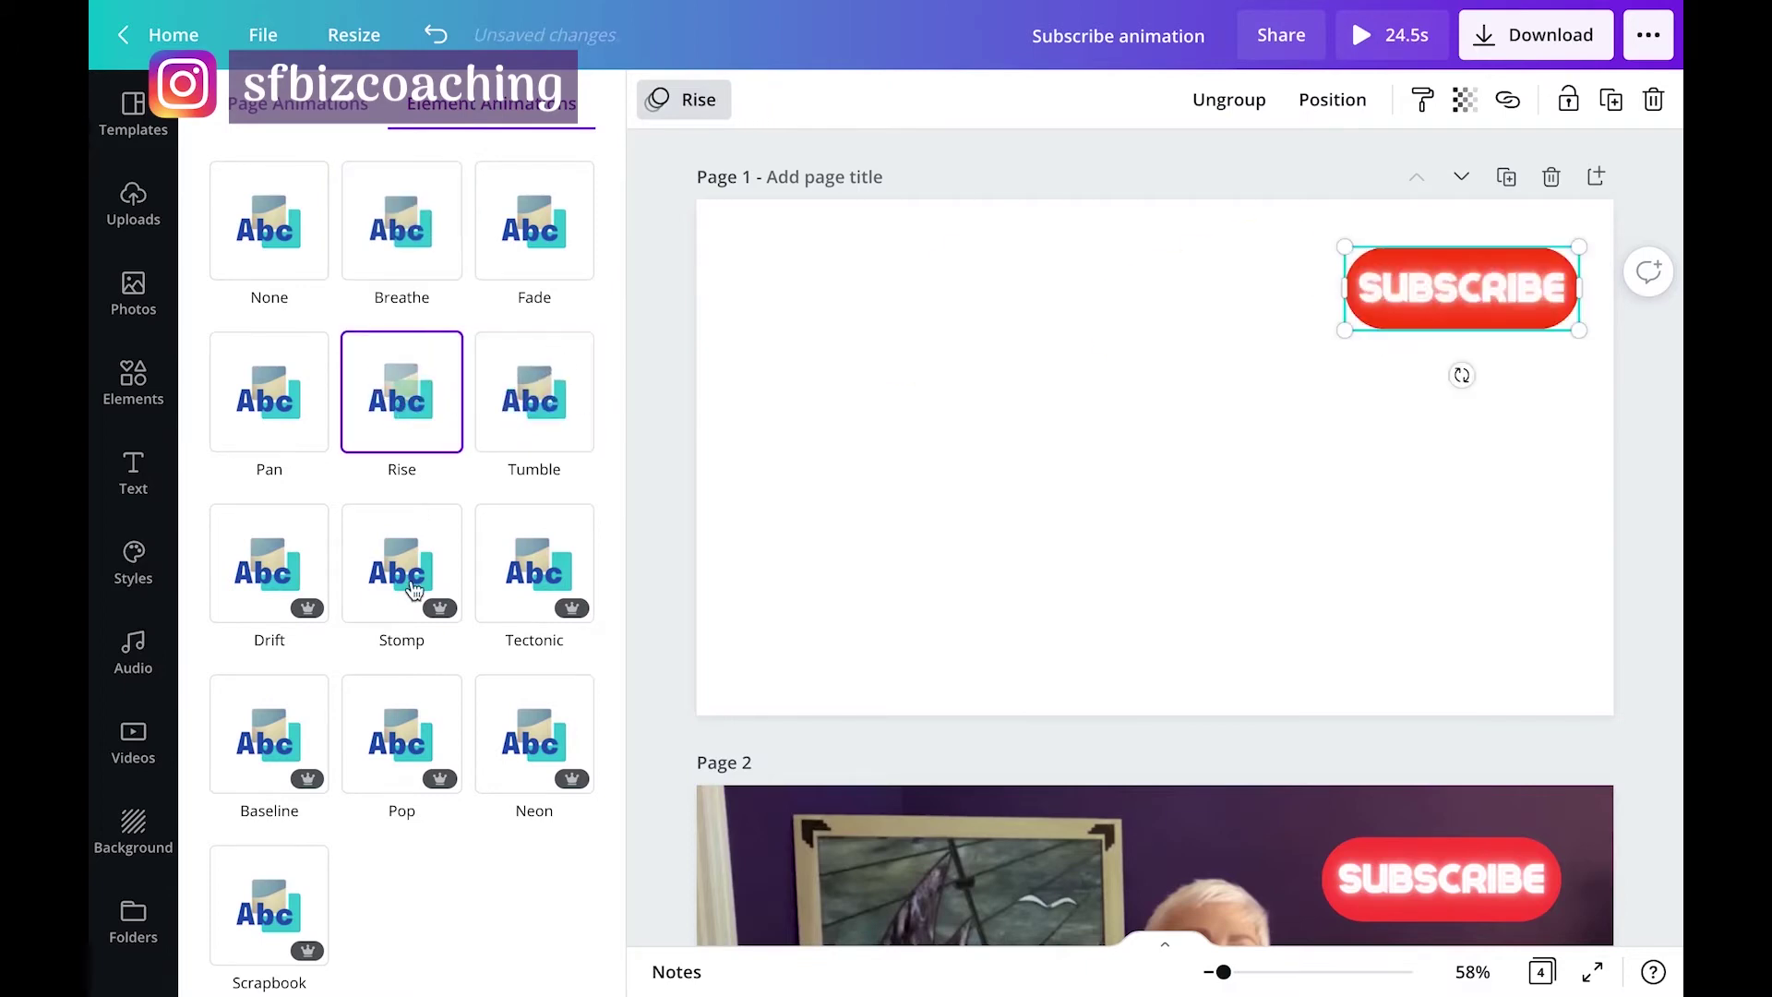
{"action": "left_click", "coordinate": [413, 590]}
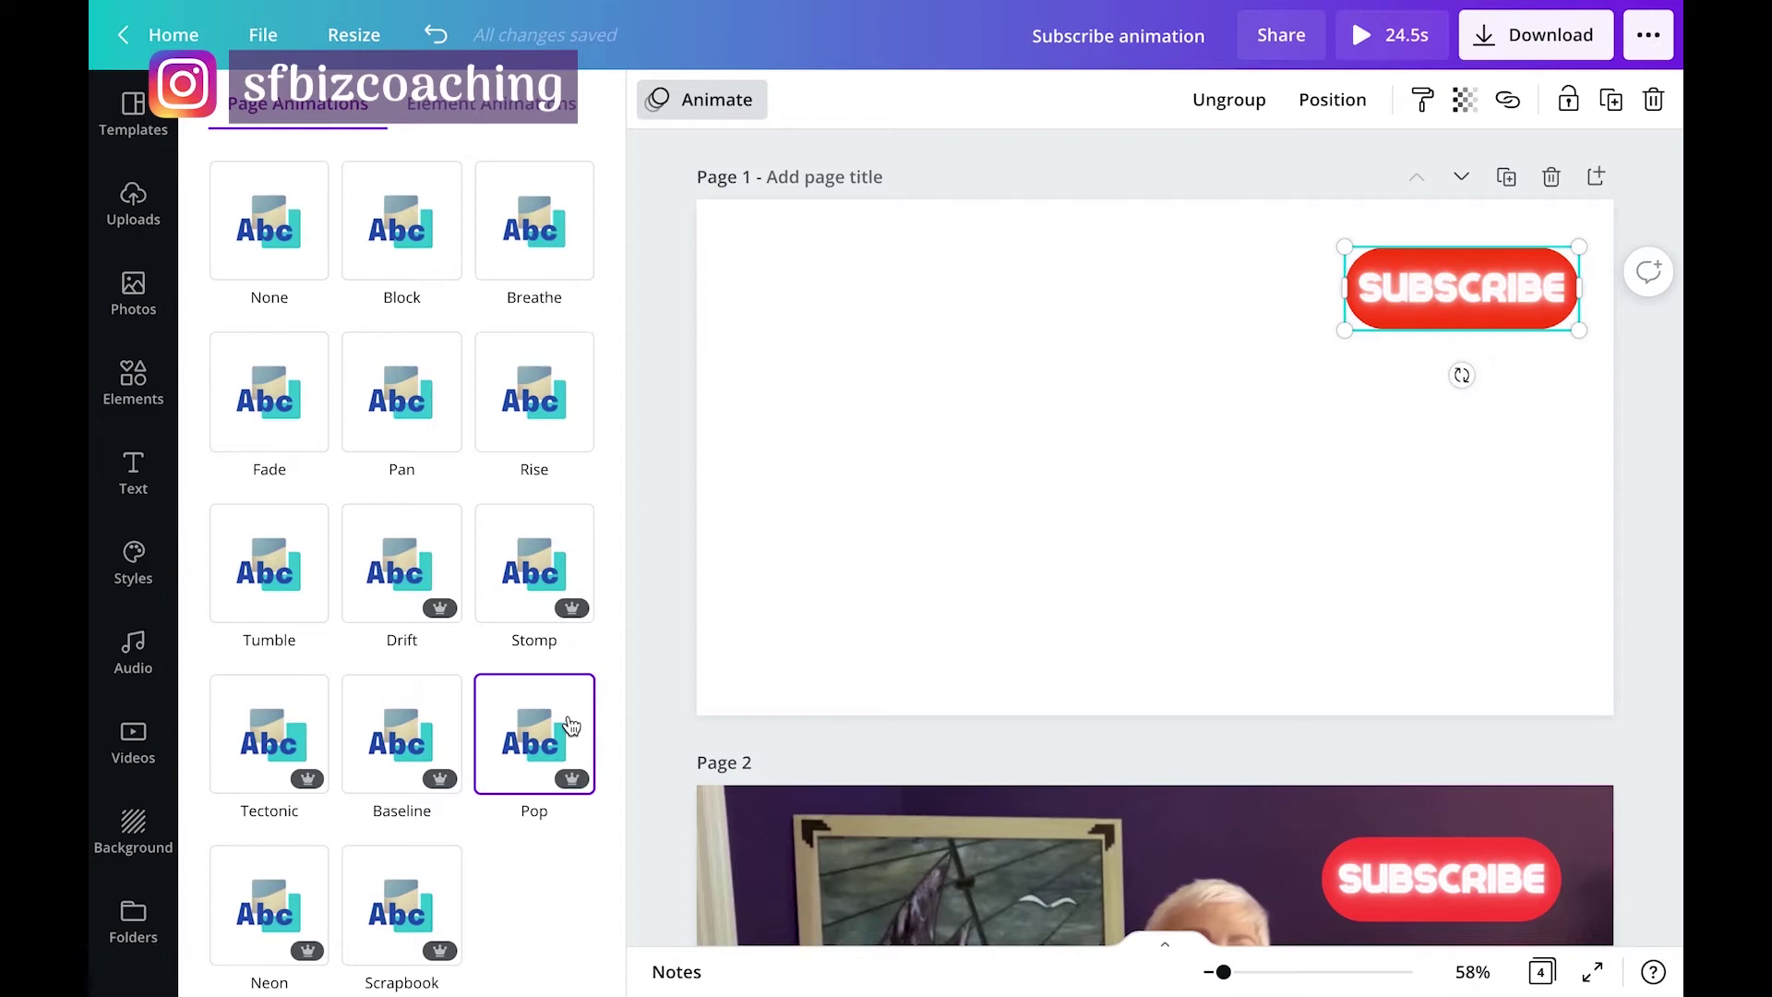
Make page 1's background green, then refine it to the custom hex #8BCB38.
{"action": "key", "text": "Escape"}
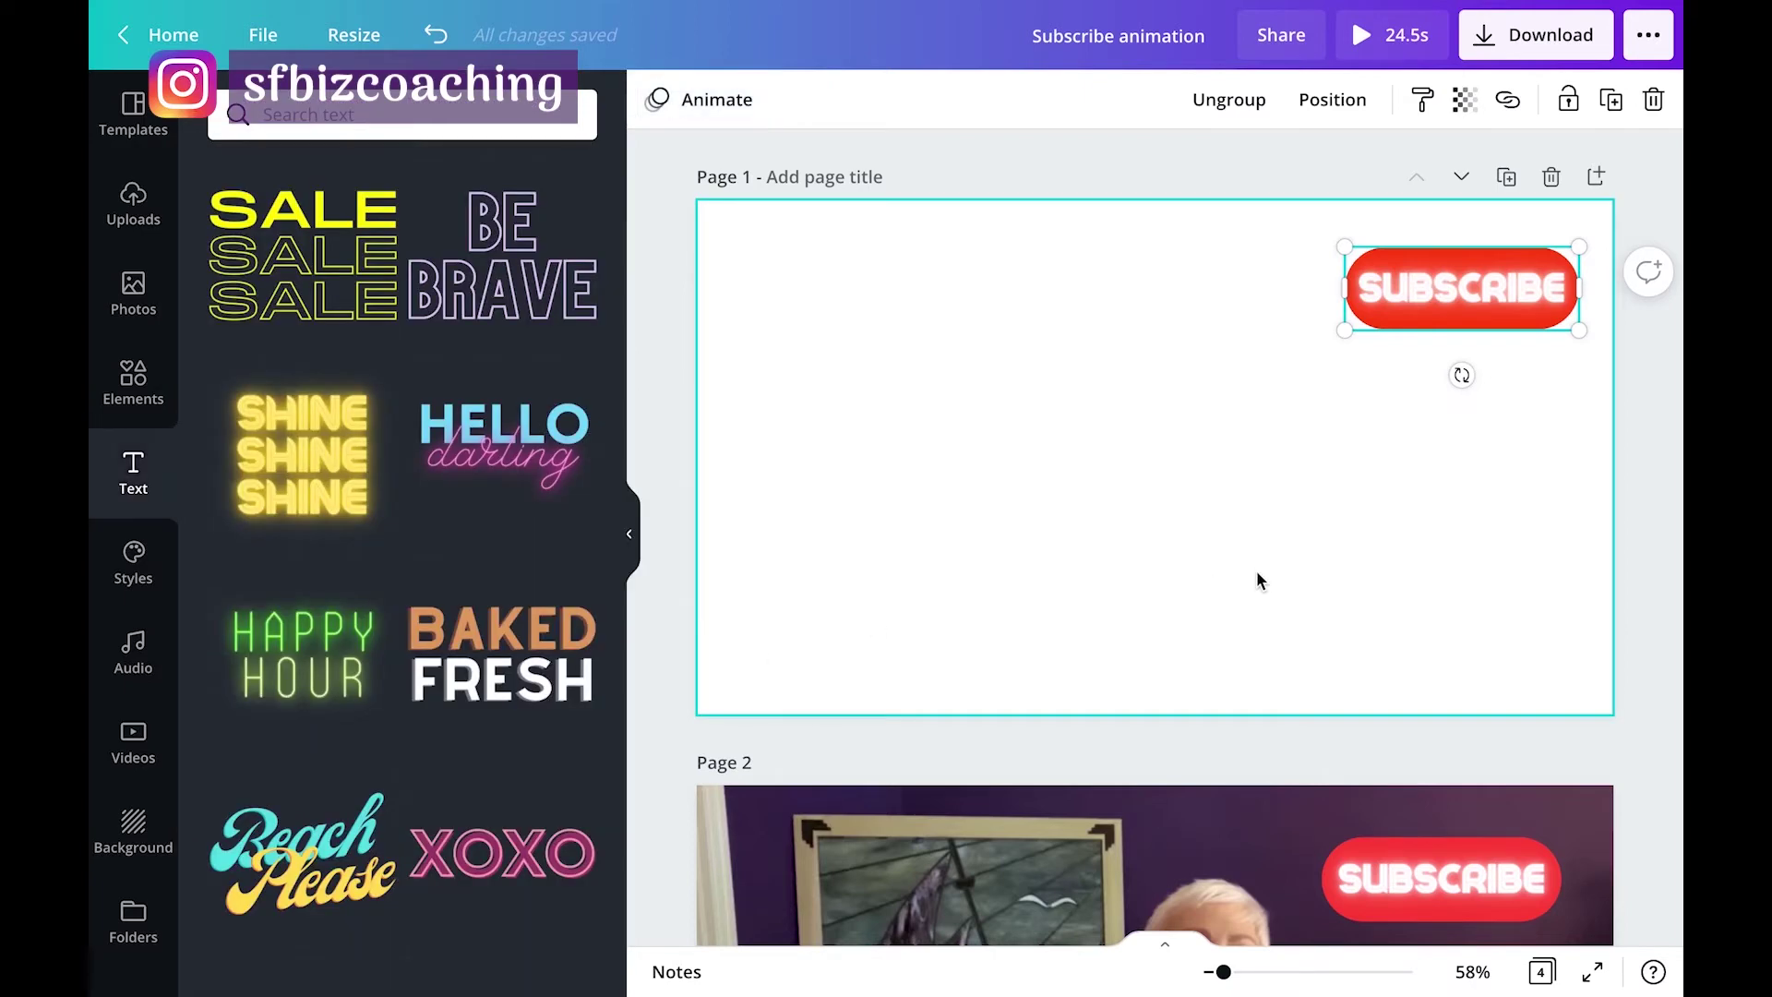
{"action": "left_click", "coordinate": [133, 831]}
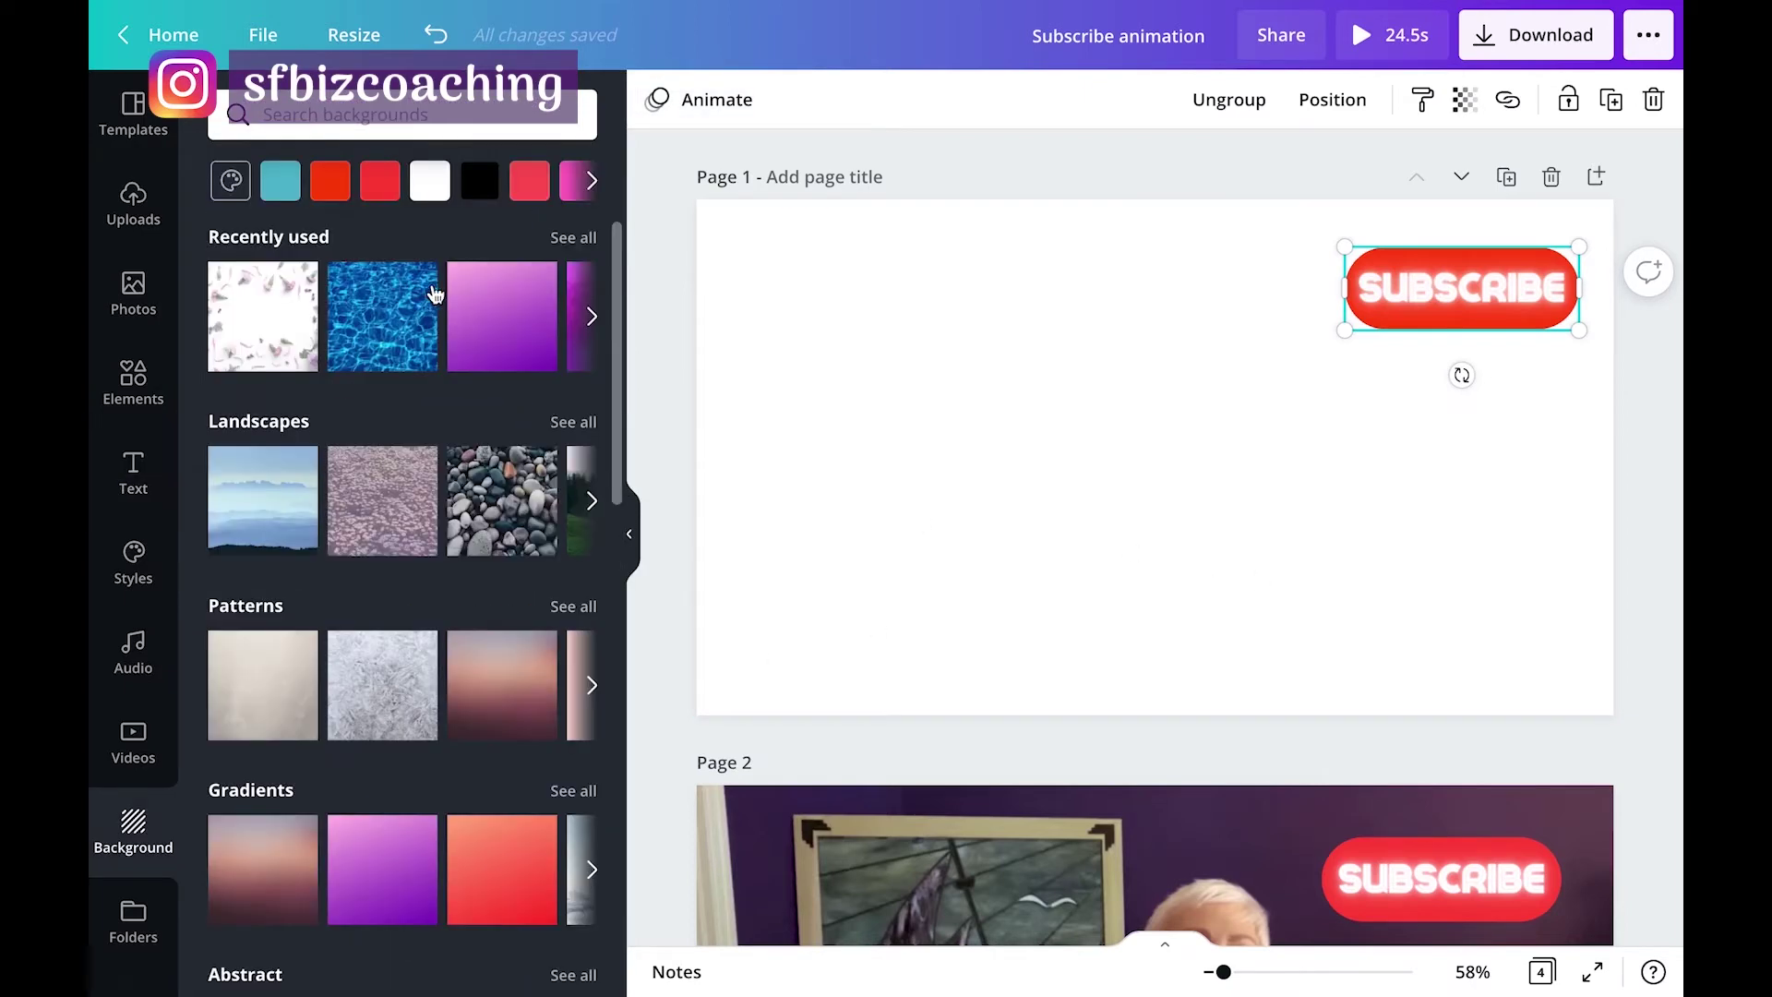
{"action": "left_click", "coordinate": [231, 182]}
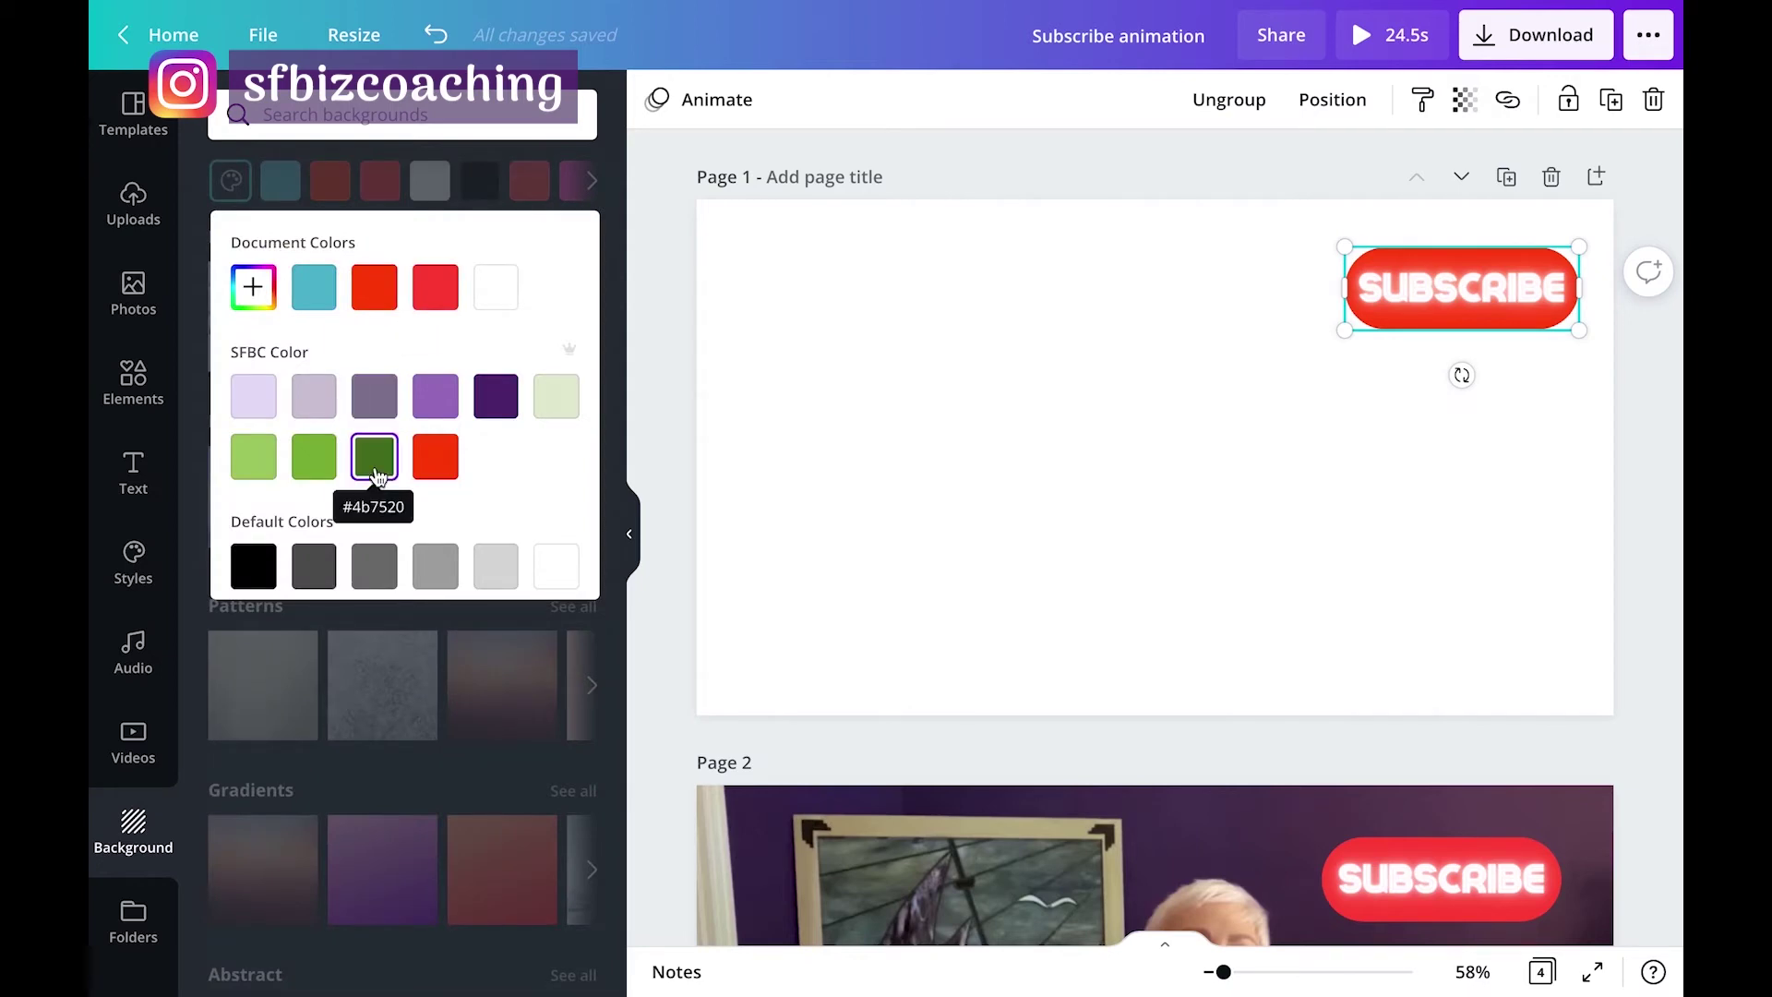
{"action": "left_click", "coordinate": [325, 471]}
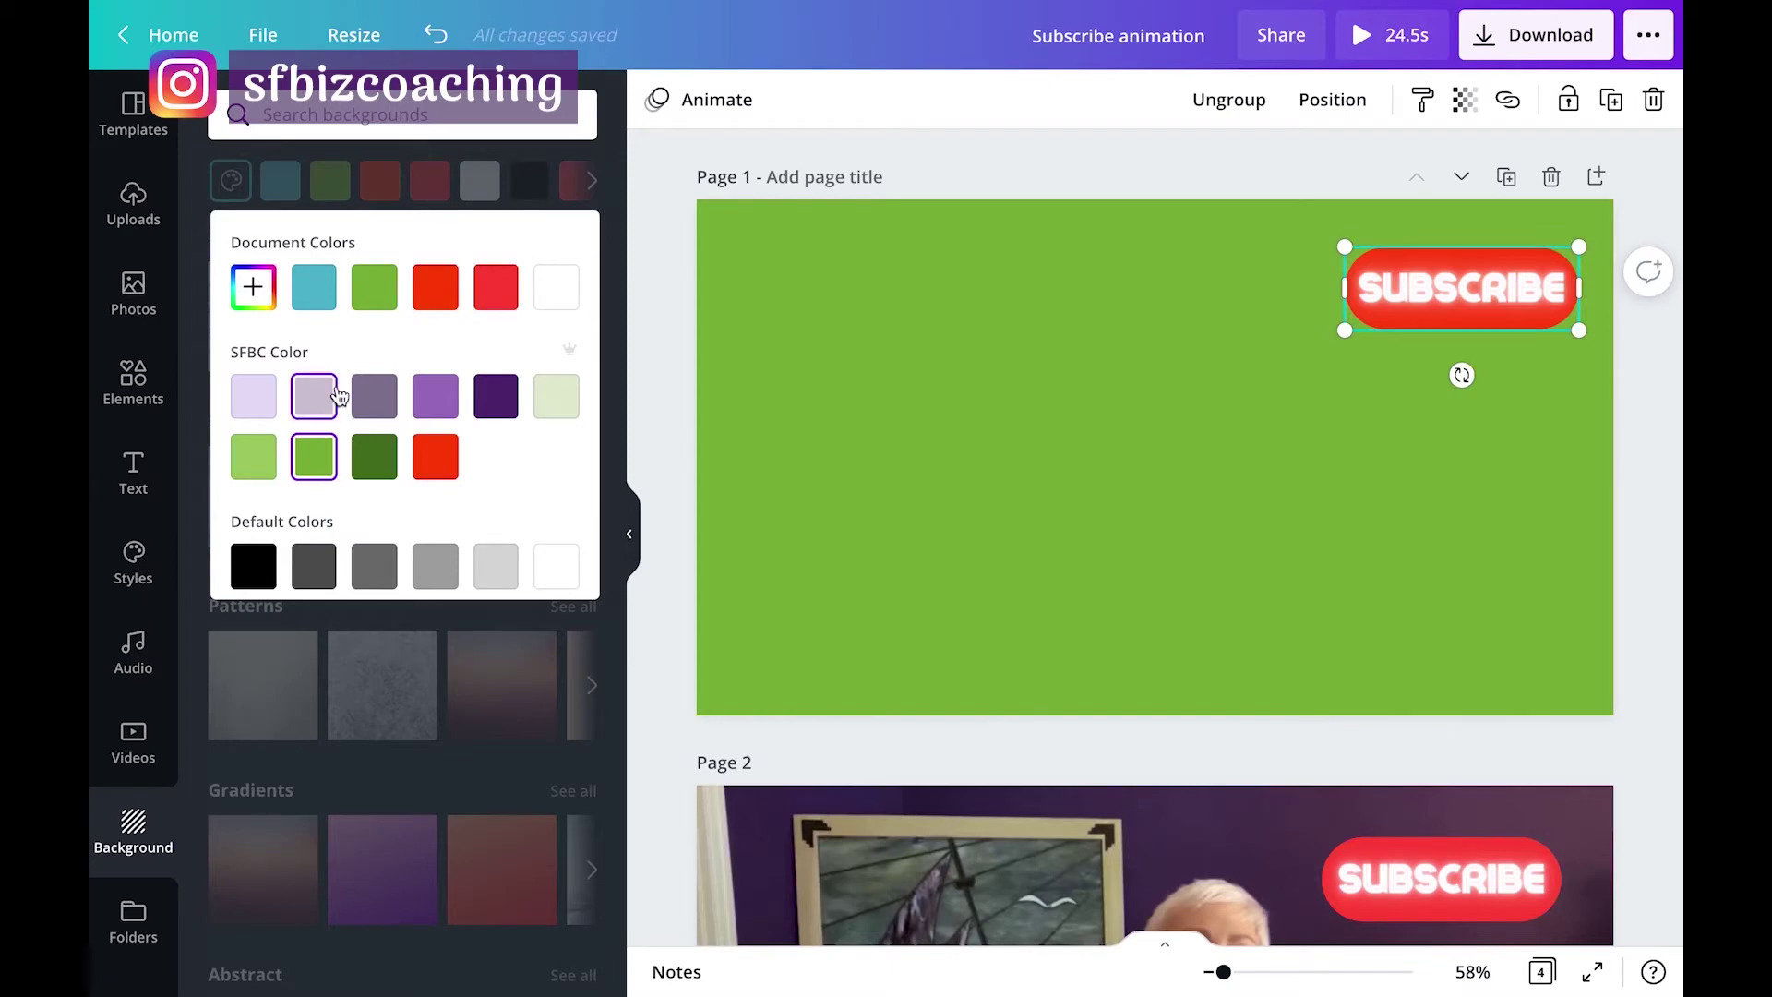
{"action": "left_click", "coordinate": [252, 285]}
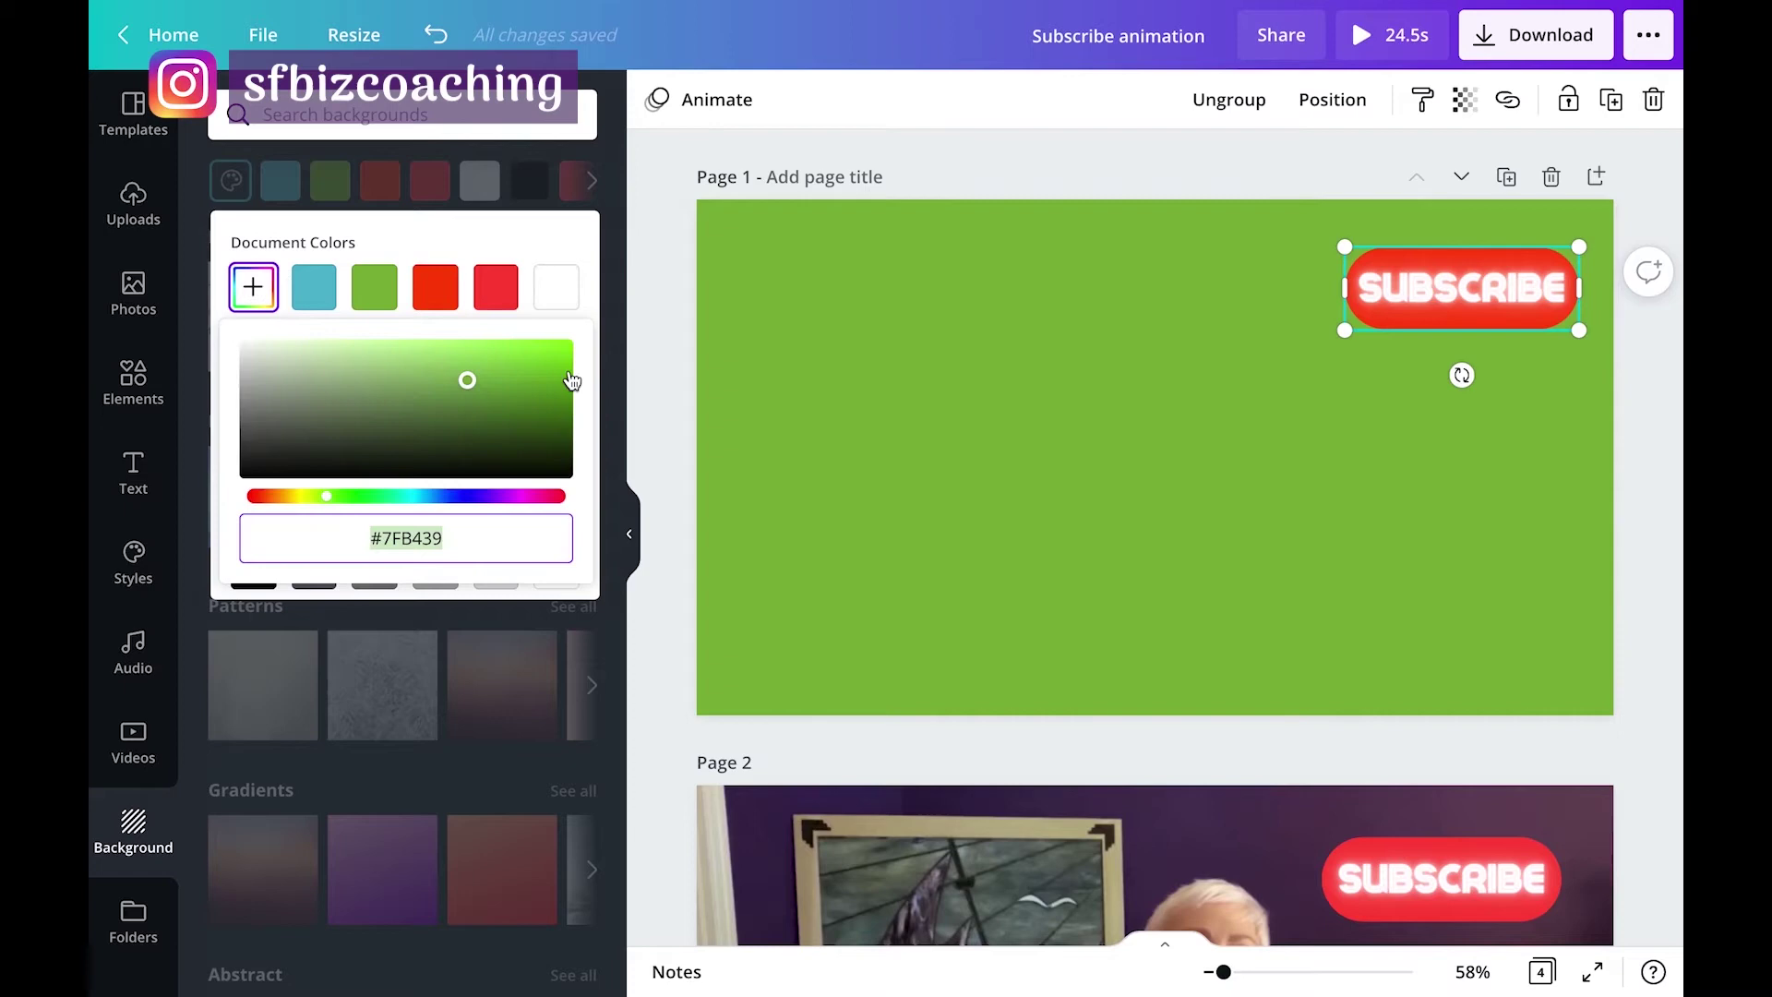
{"action": "left_click", "coordinate": [515, 382]}
{"action": "left_click_drag", "start_coordinate": [517, 354], "coordinate": [529, 392]}
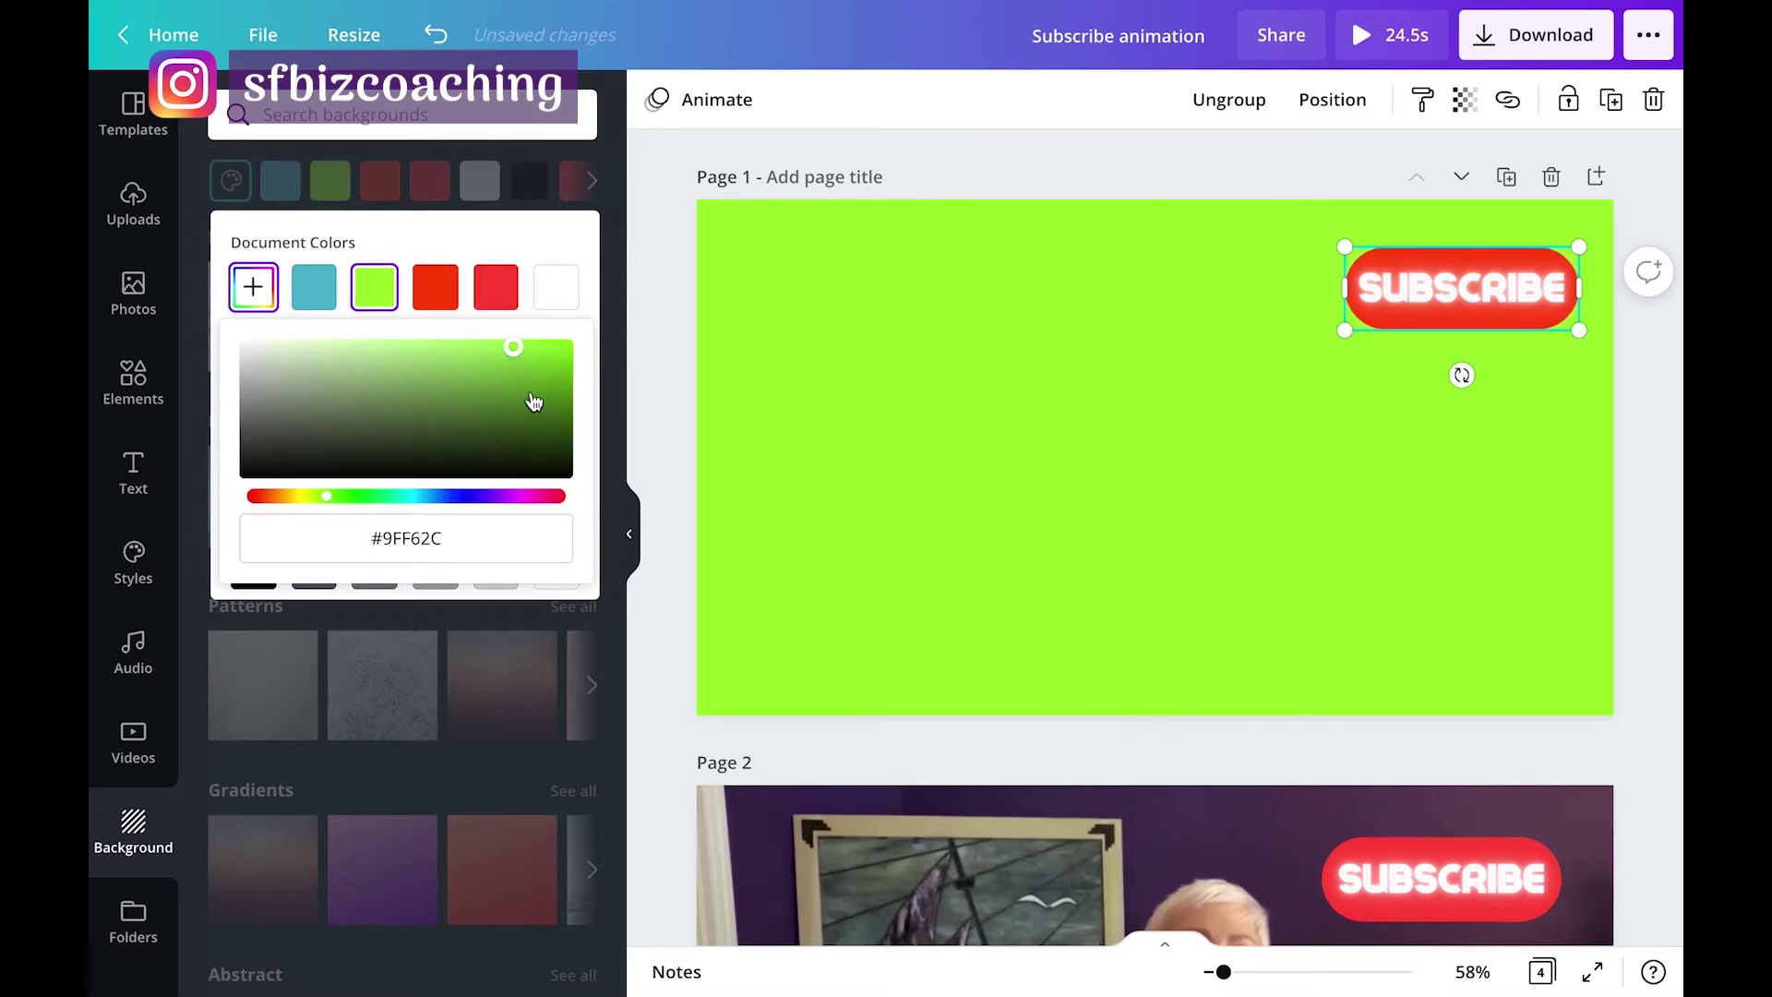
{"action": "left_click", "coordinate": [480, 369]}
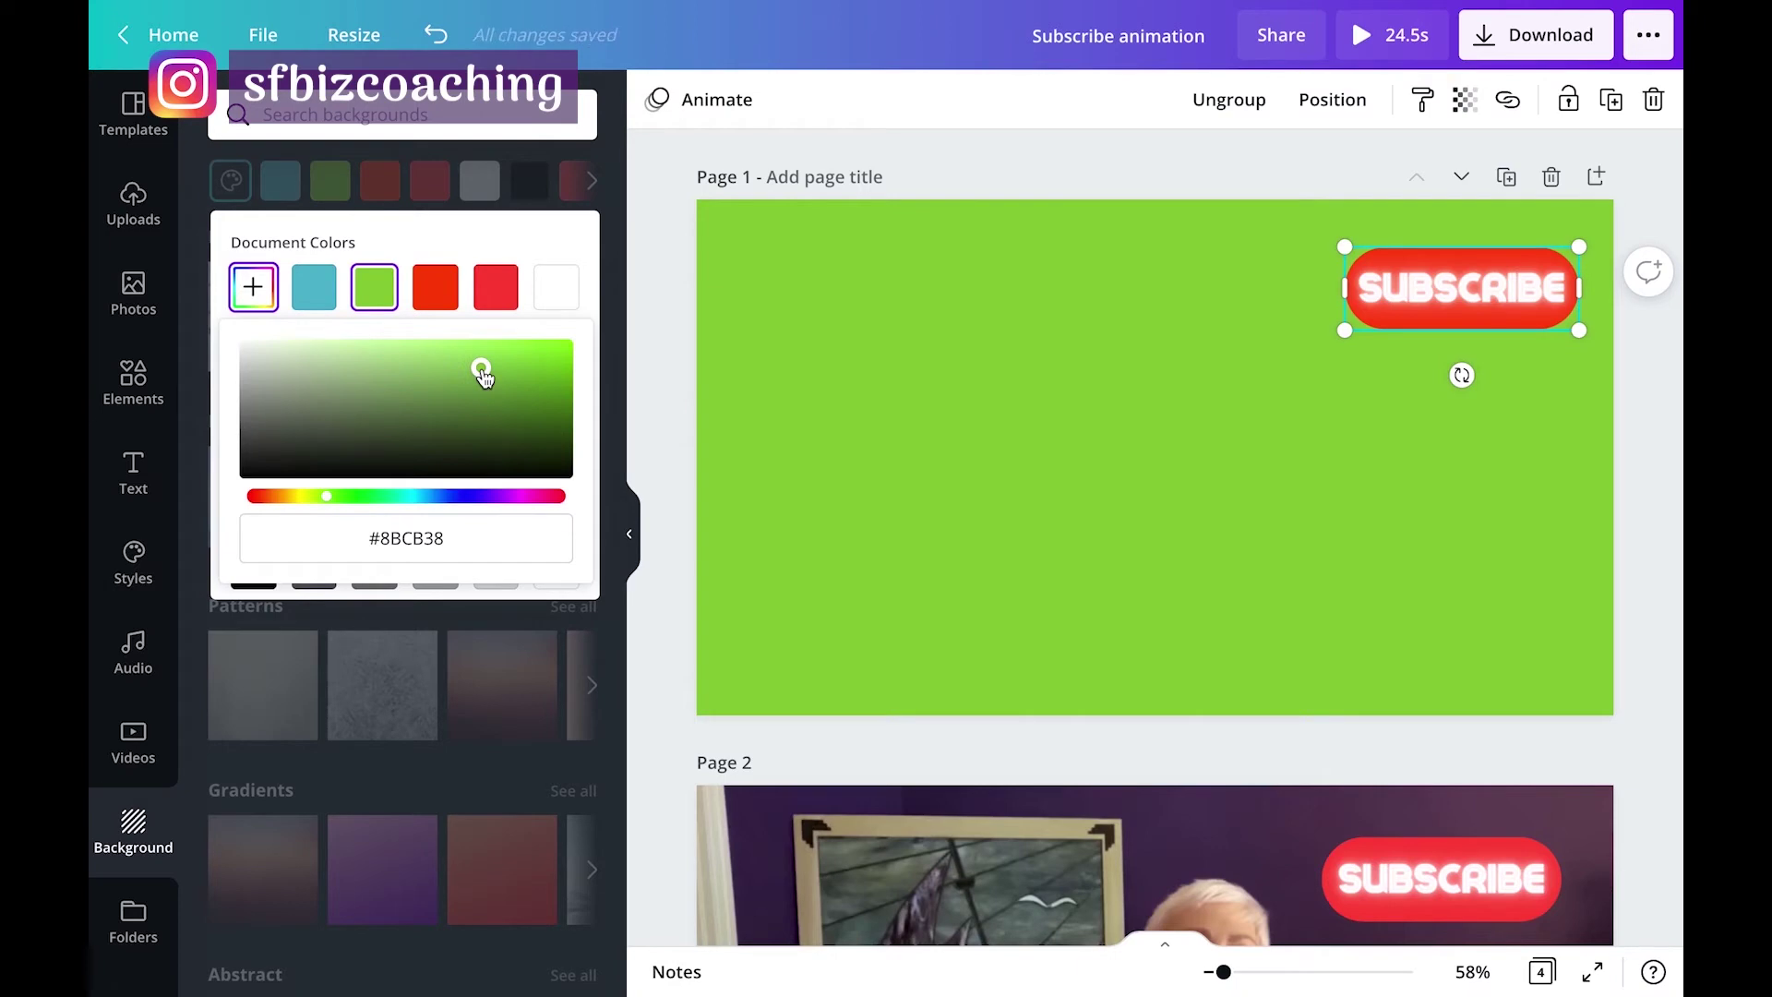
Export Page 1 alone as an MP4 video, then deselect the SUBSCRIBE element.
{"action": "left_click", "coordinate": [629, 534]}
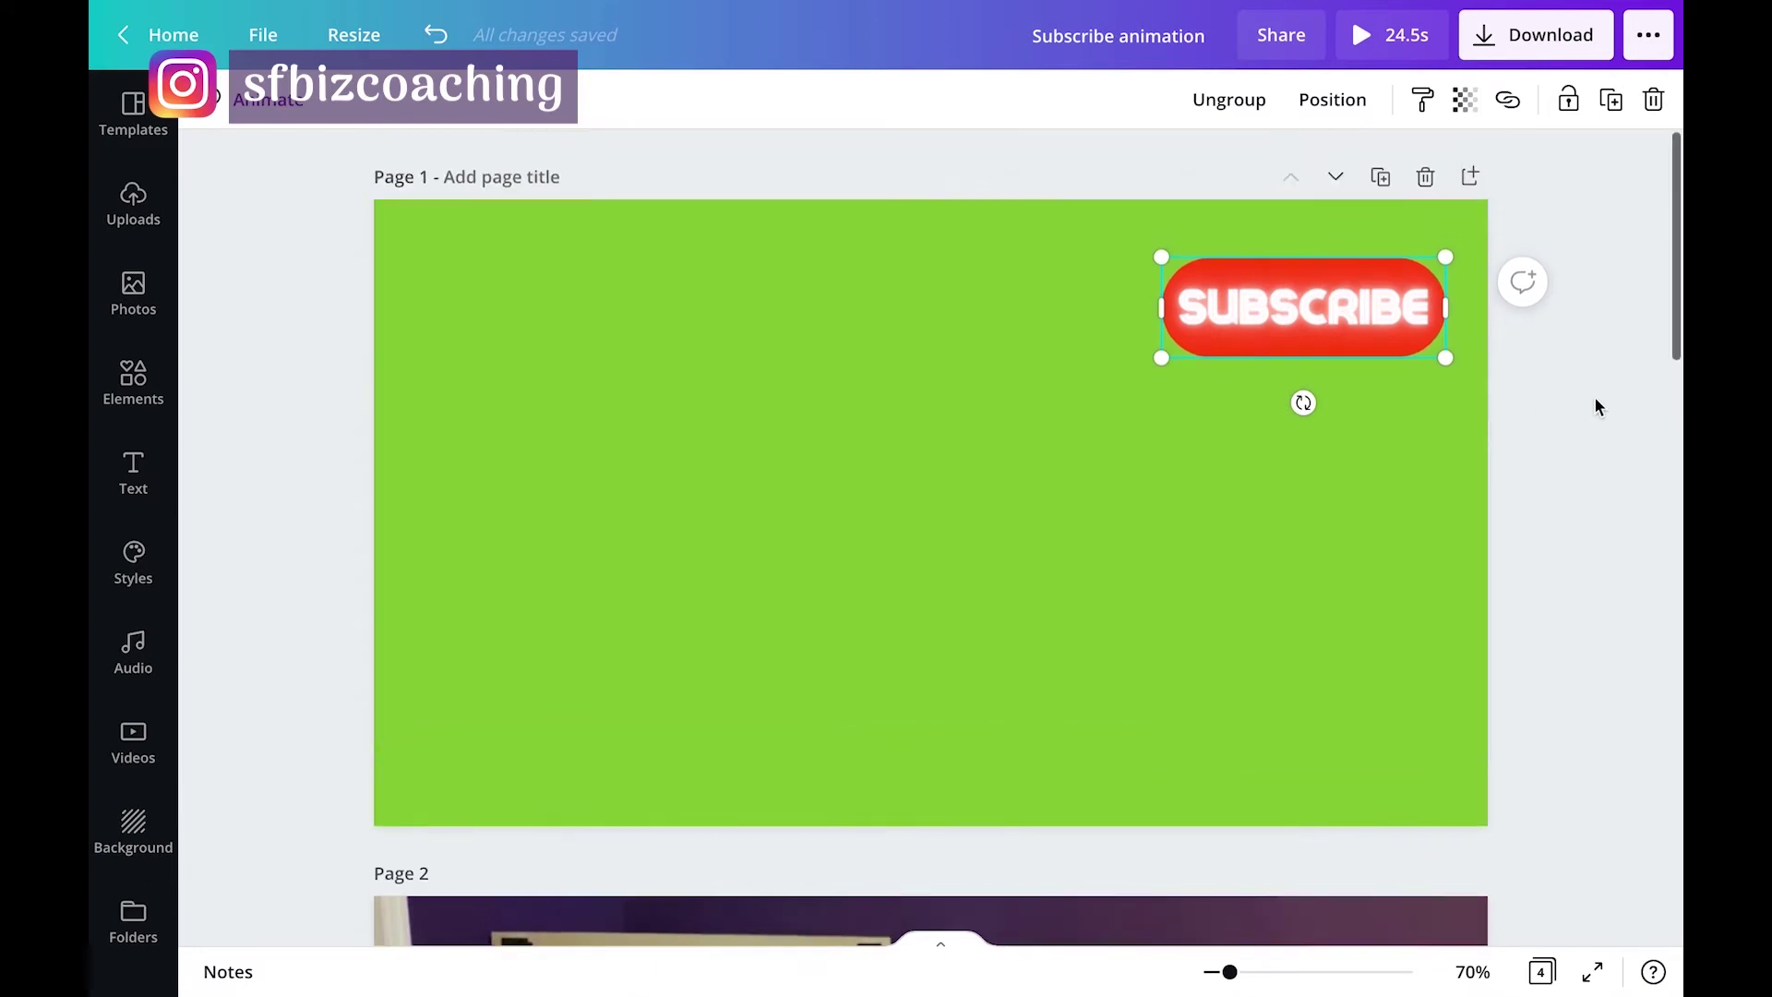
{"action": "left_click", "coordinate": [1525, 28]}
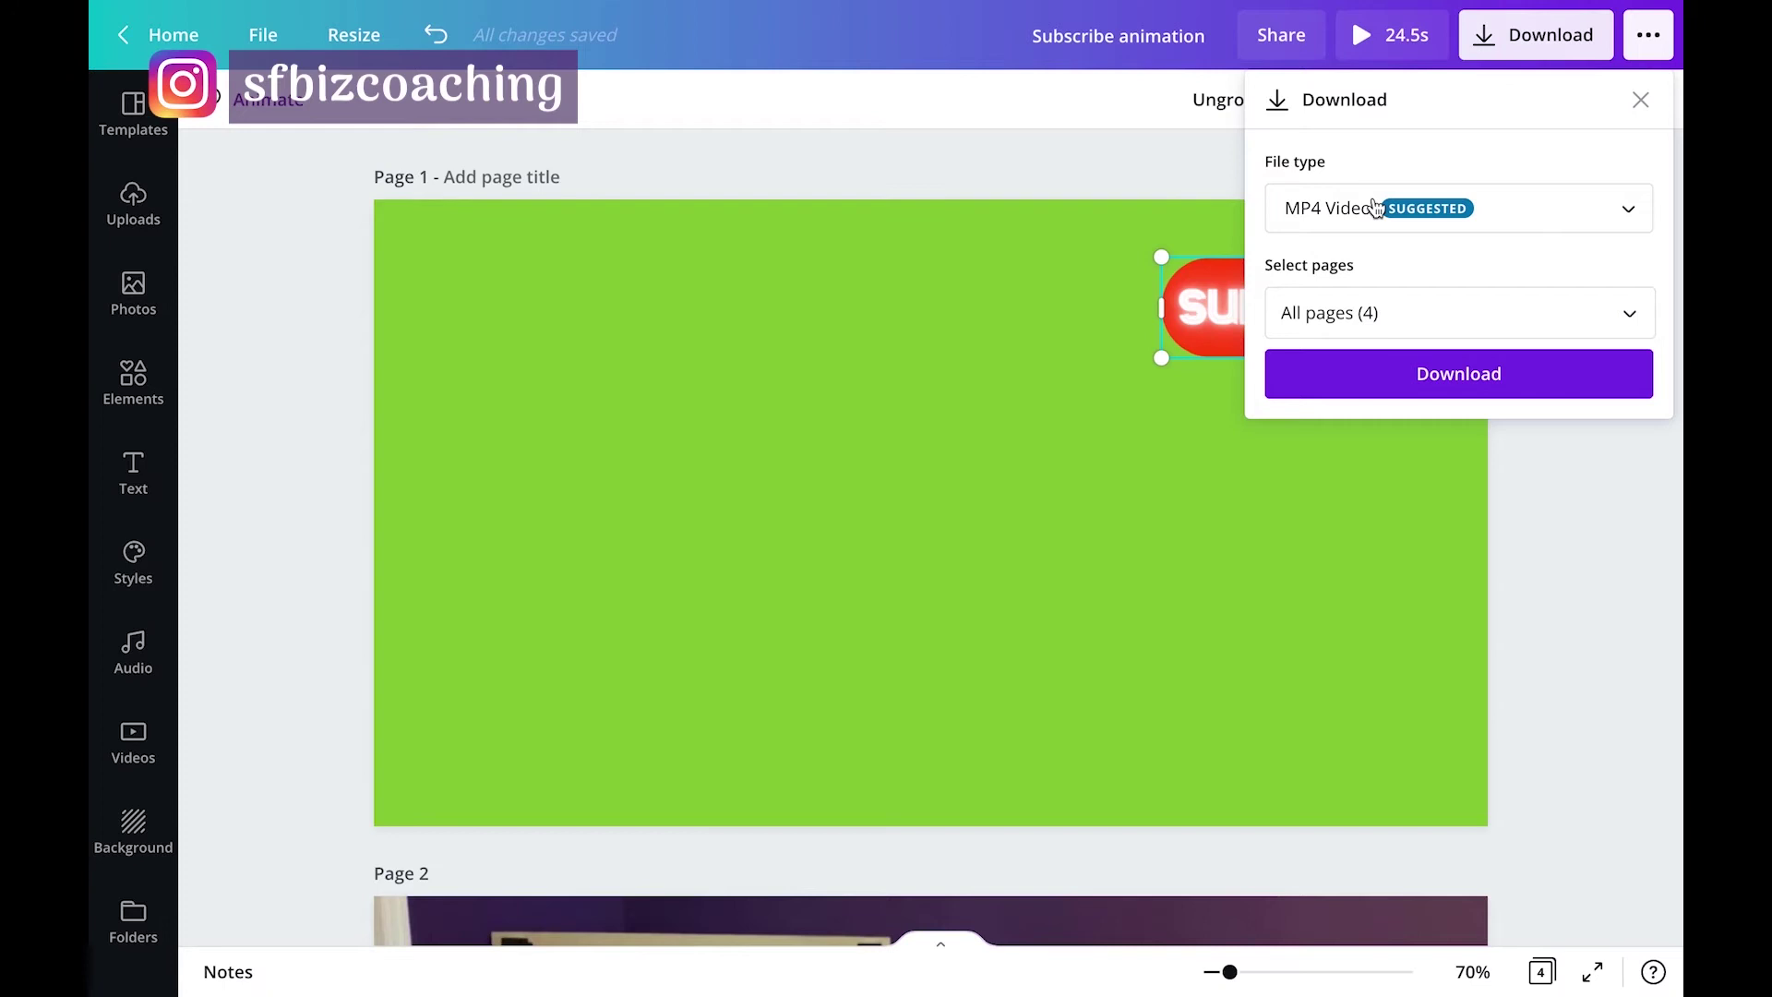
{"action": "left_click", "coordinate": [1346, 315]}
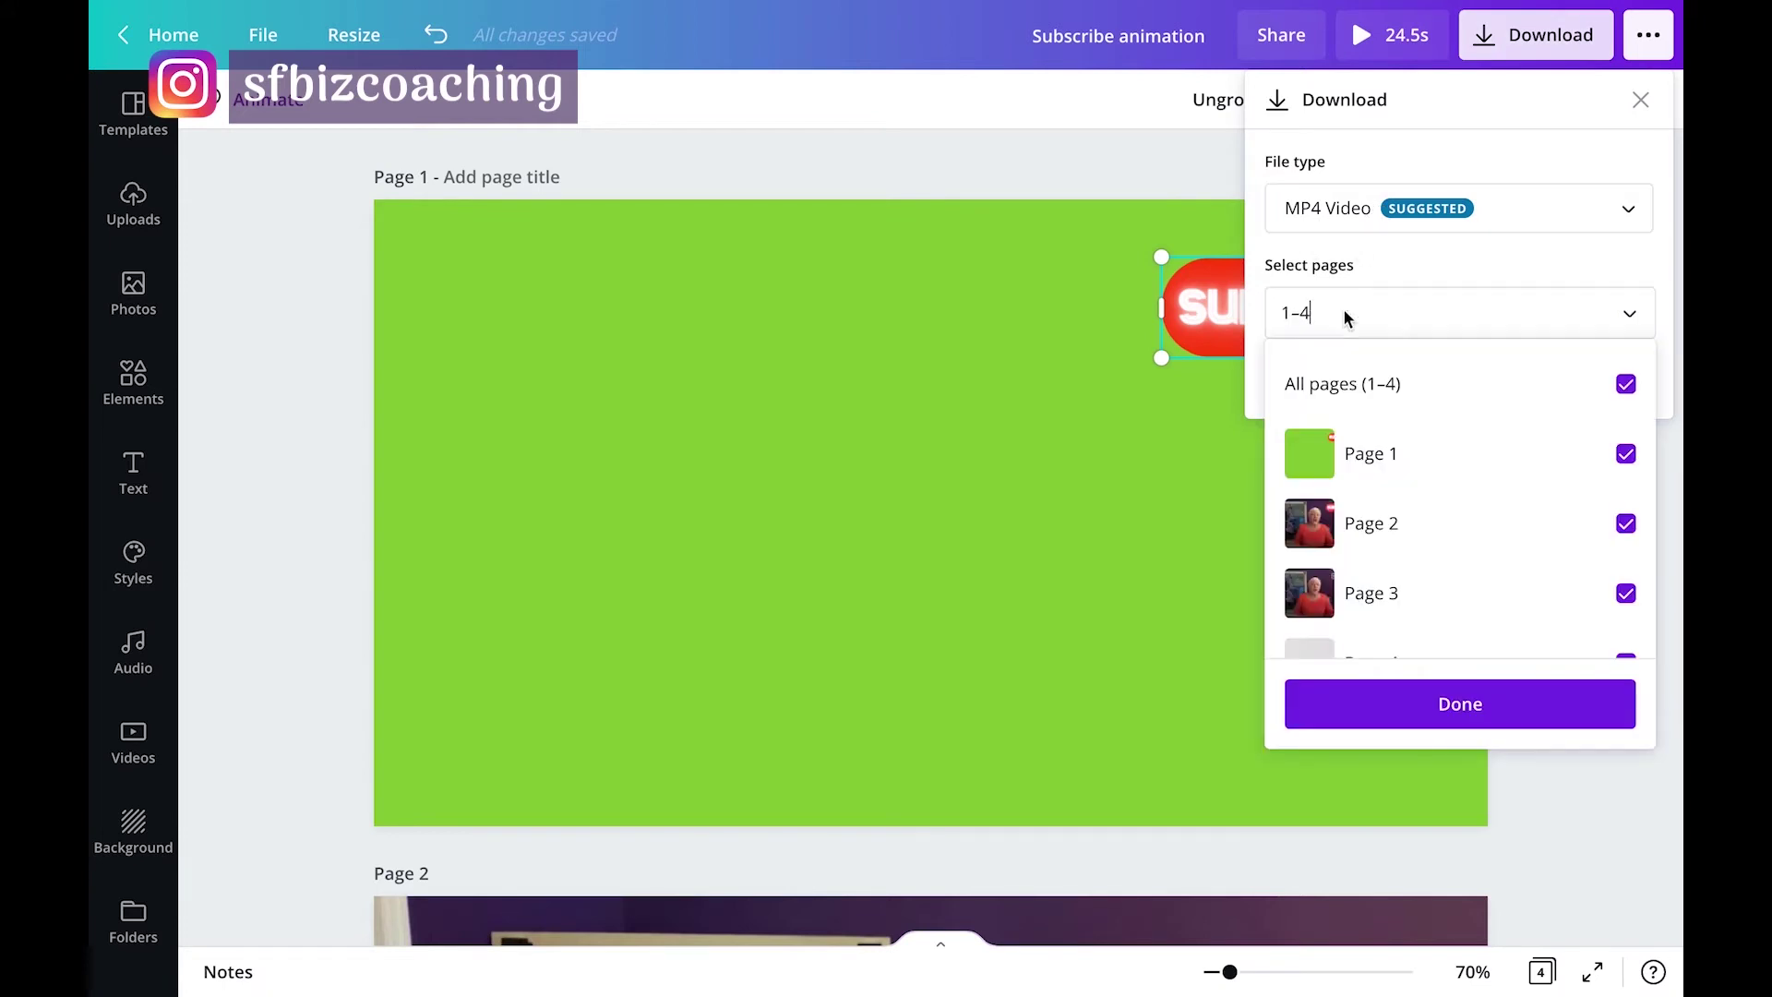
{"action": "left_click", "coordinate": [1626, 384]}
{"action": "left_click", "coordinate": [1626, 454]}
{"action": "left_click", "coordinate": [1458, 705]}
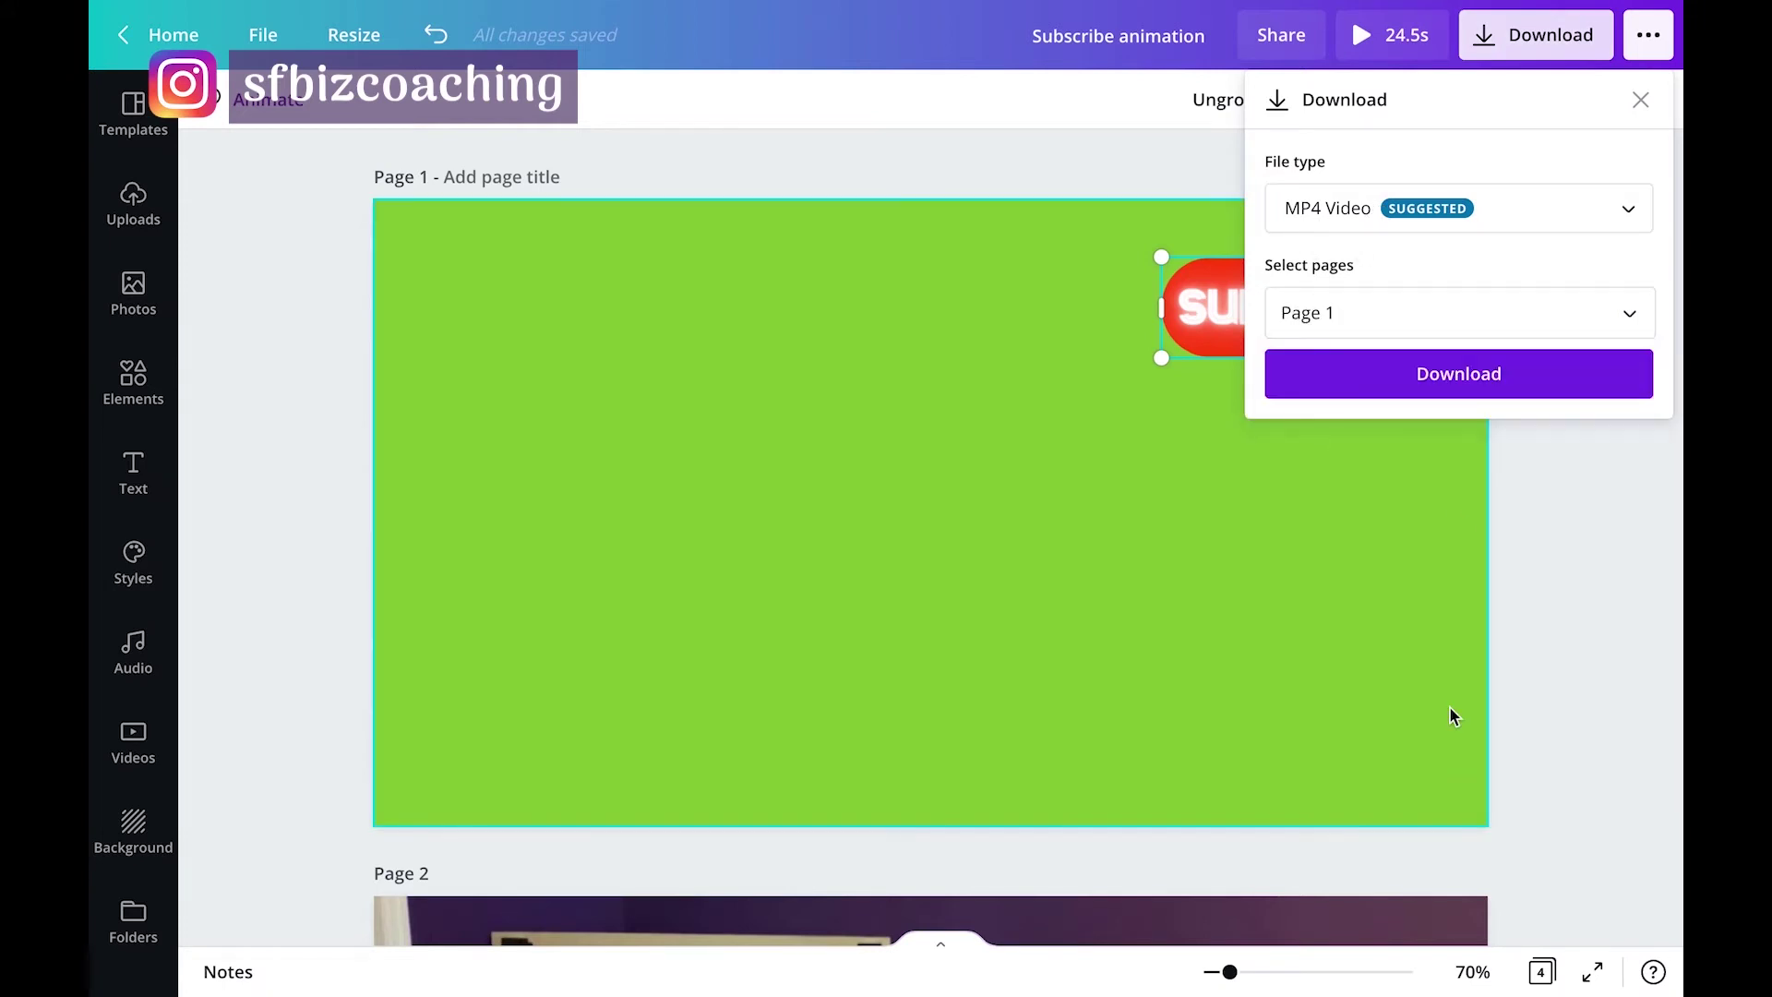
{"action": "left_click", "coordinate": [1451, 374]}
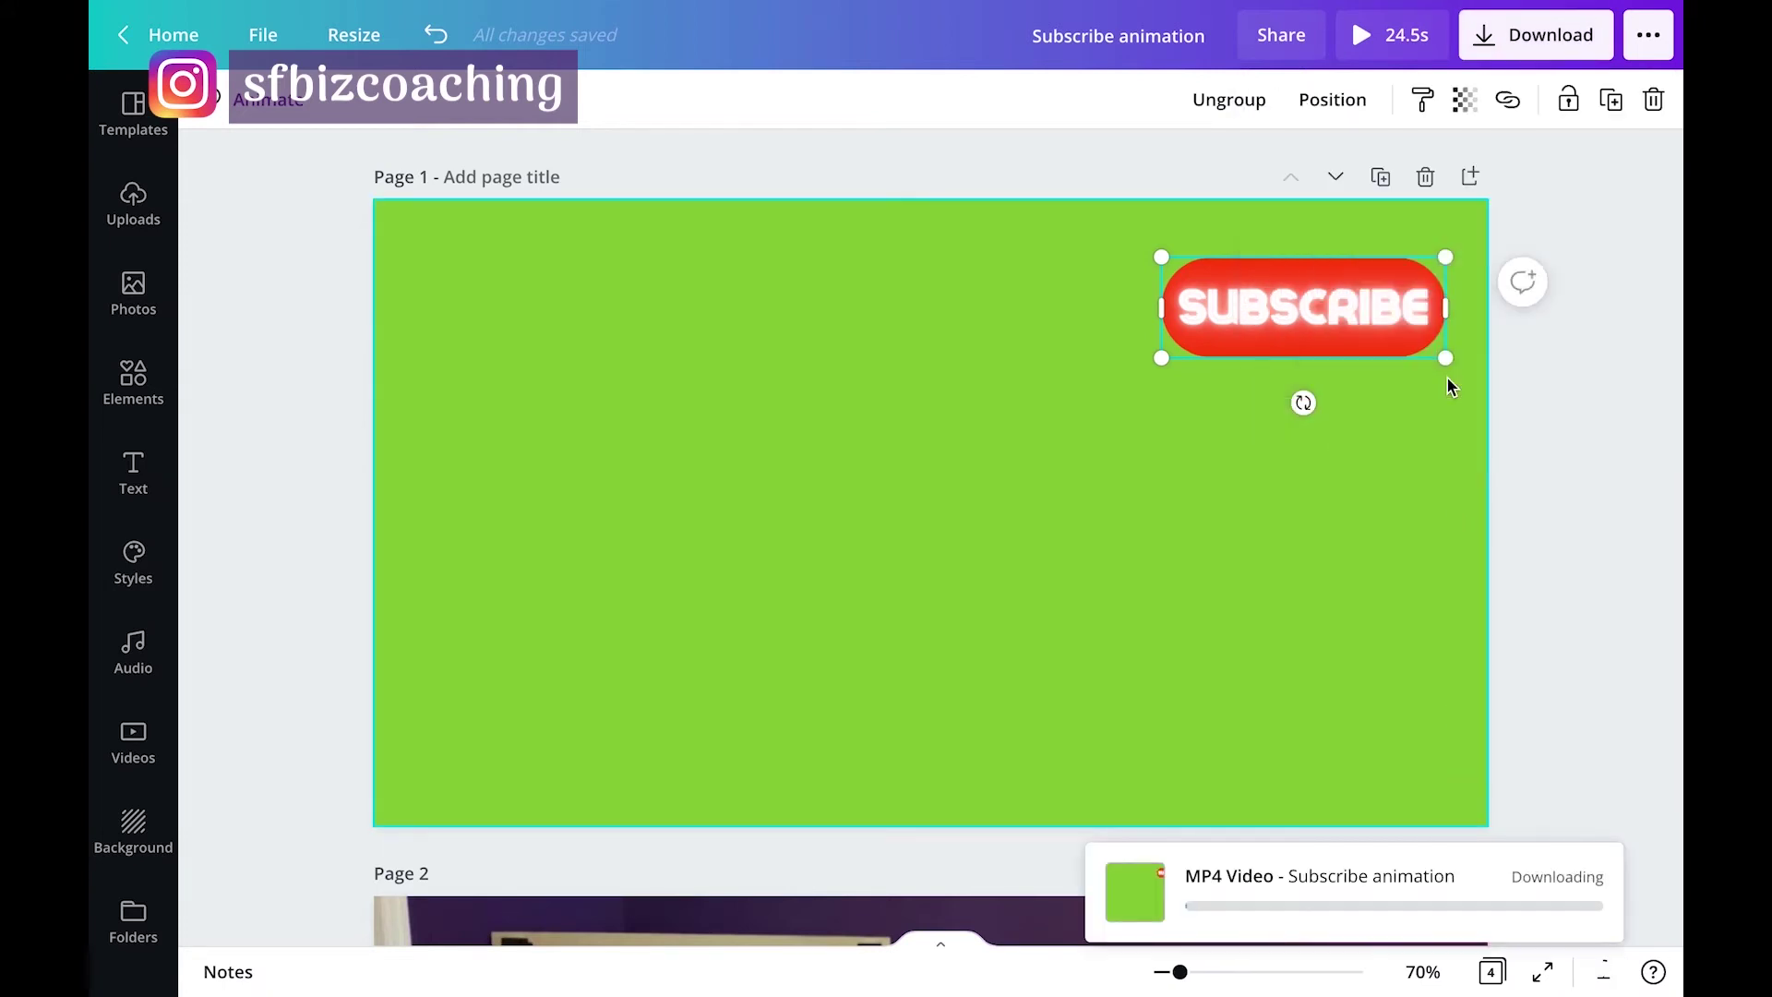
{"action": "left_click", "coordinate": [1571, 442]}
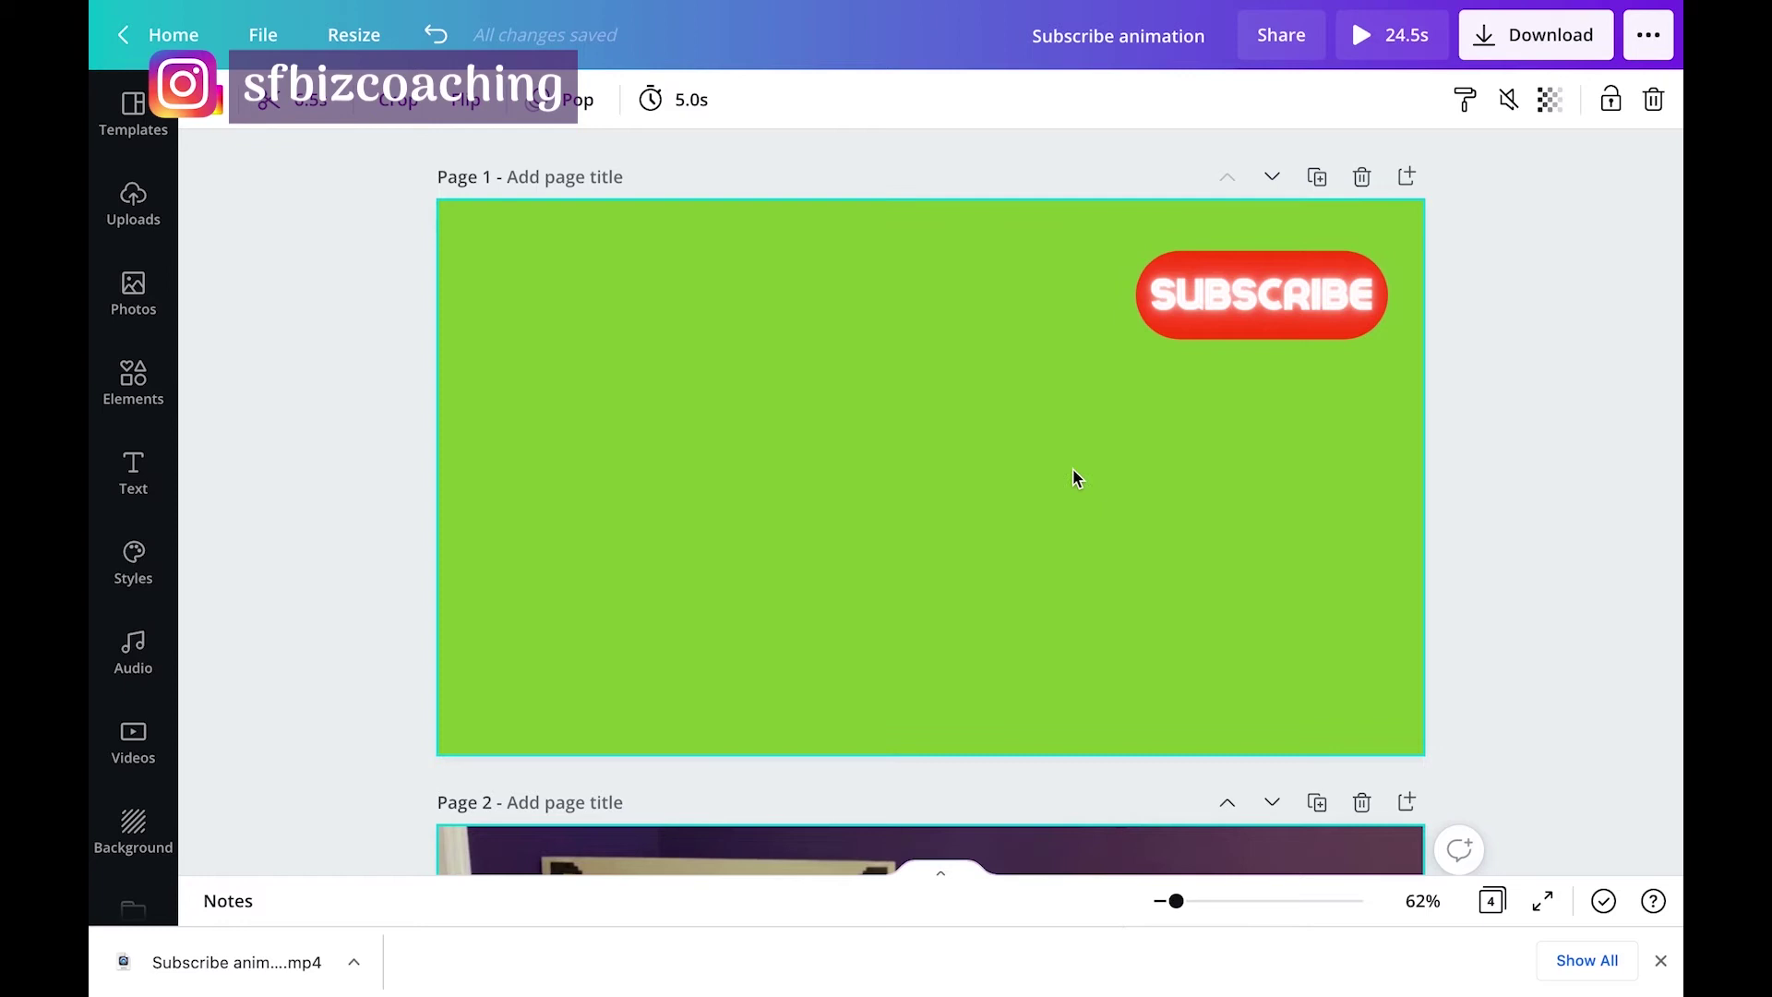
Search Elements for 'animated subscribe' and add the red SUBSCRIBE graphic to page 1.
{"action": "left_click", "coordinate": [130, 421]}
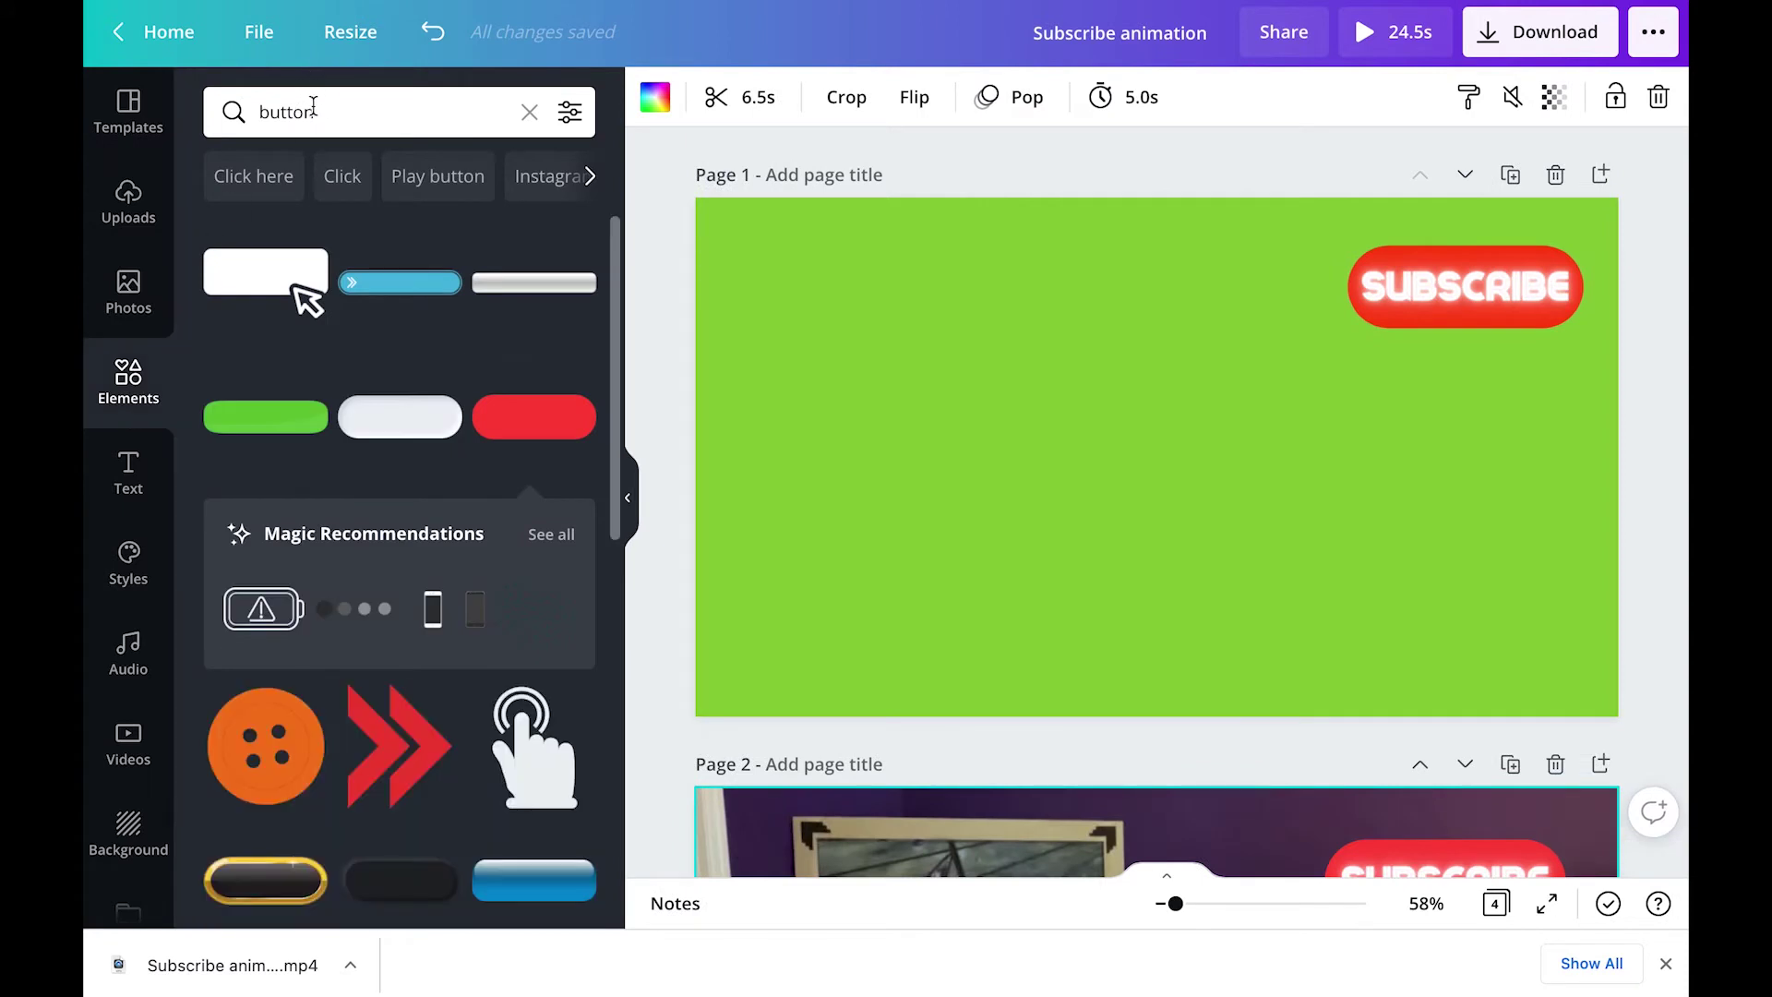
{"action": "left_click", "coordinate": [310, 112]}
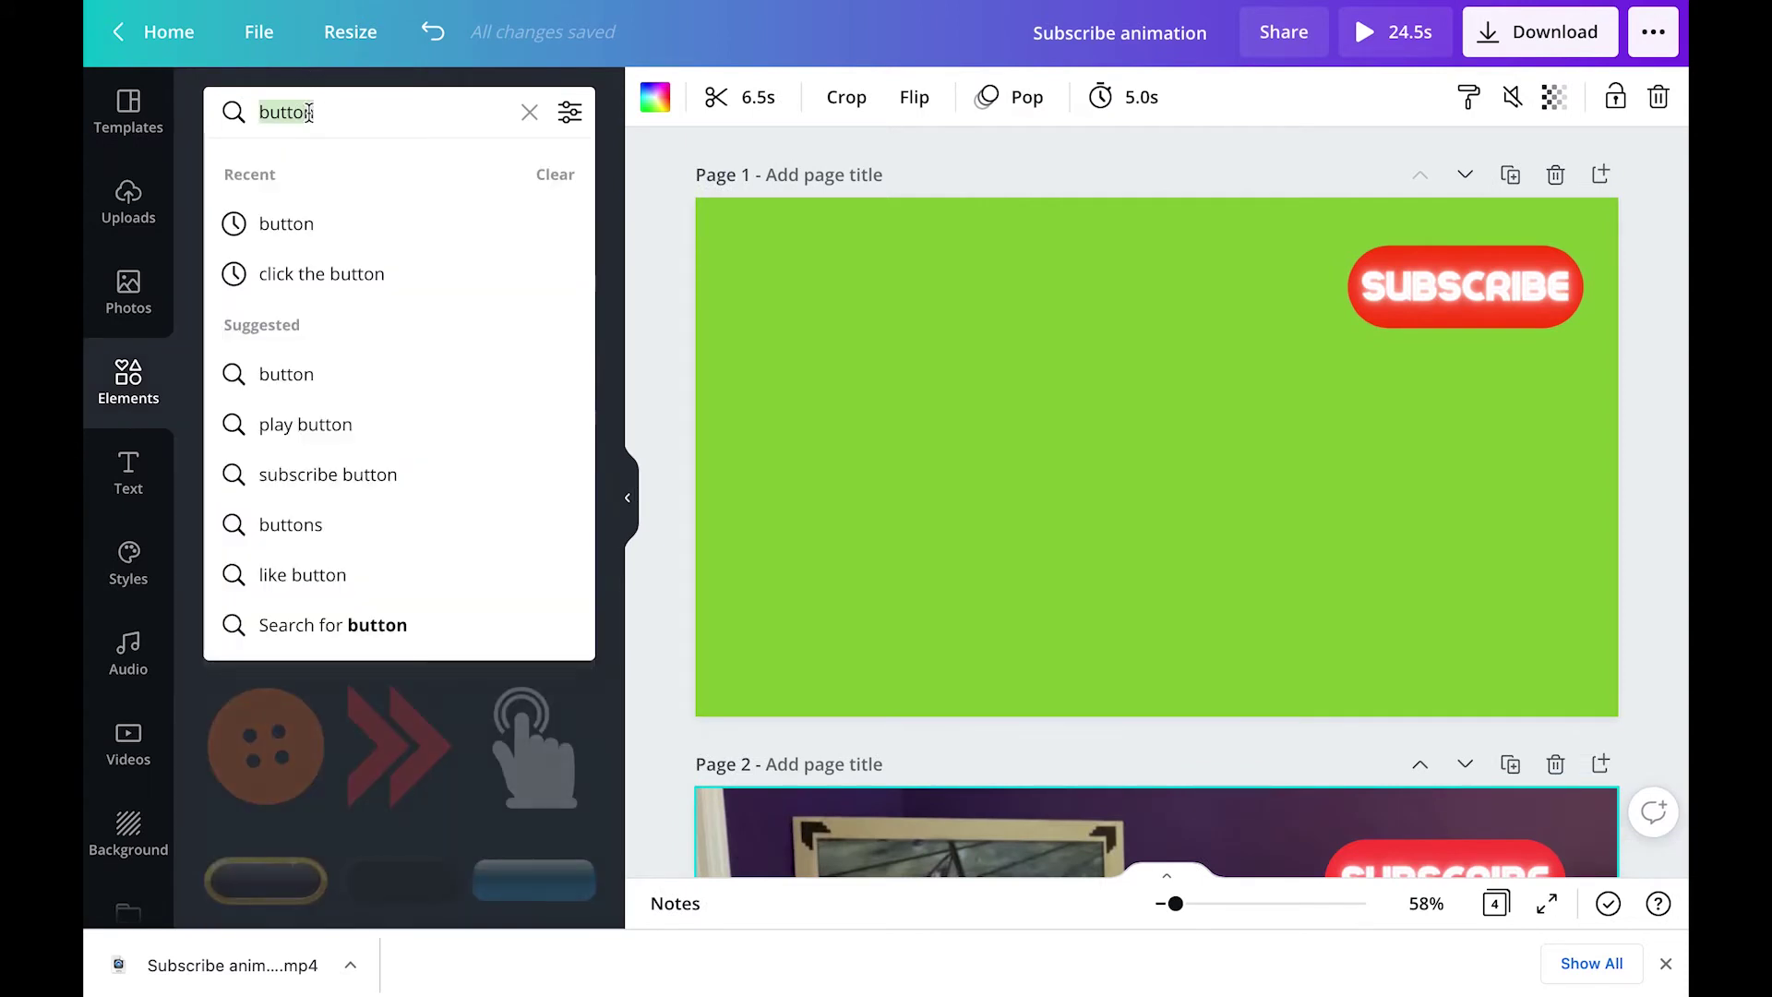
{"action": "type", "text": "animated "}
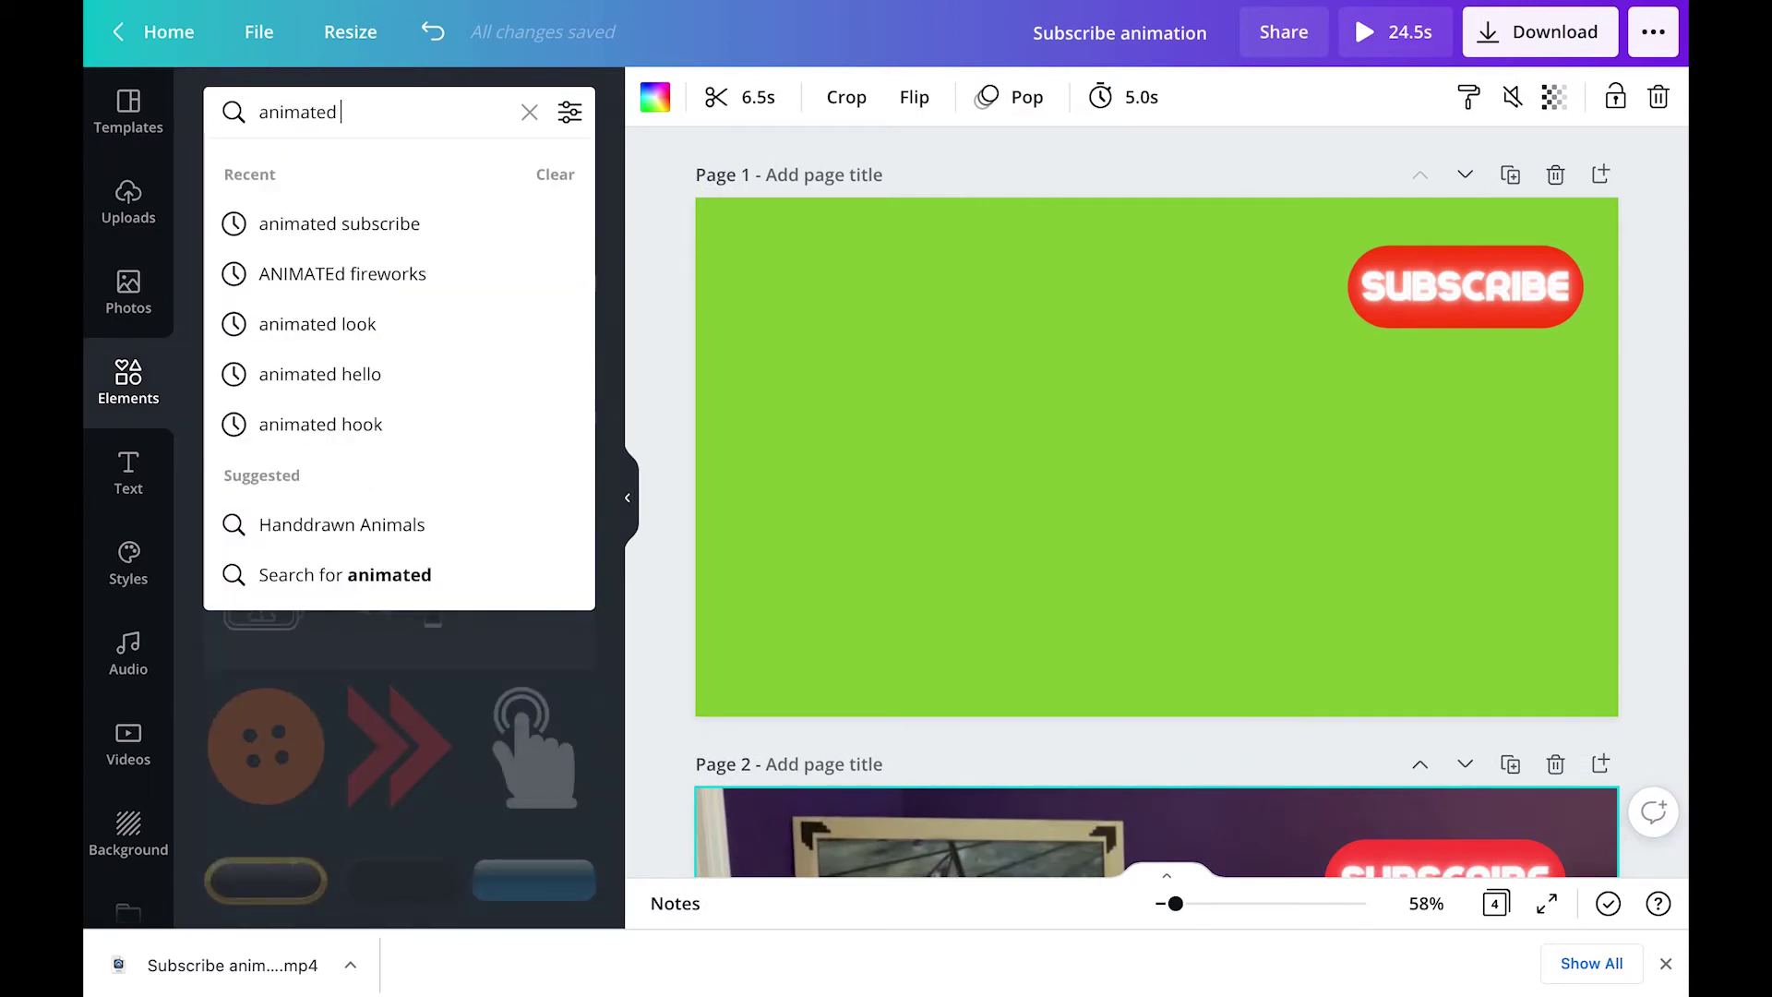
{"action": "type", "text": "subs"}
{"action": "type", "text": "cri"}
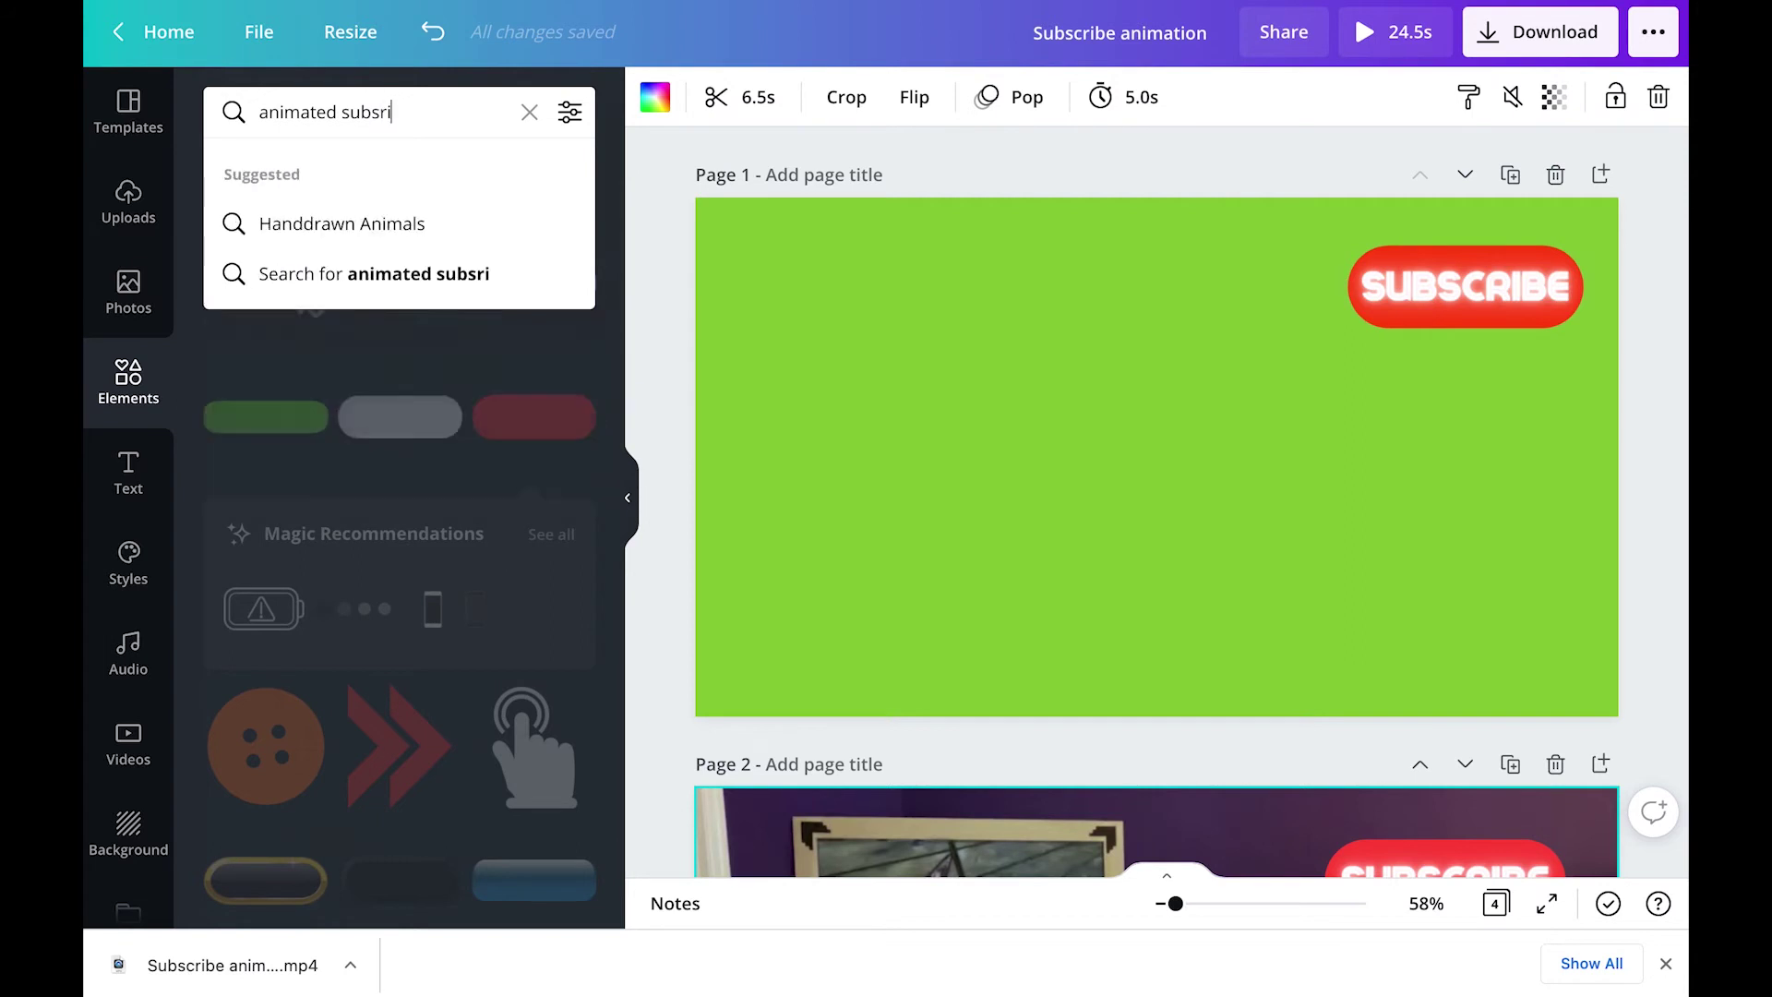
{"action": "type", "text": "be"}
{"action": "key", "text": "Return"}
{"action": "left_click", "coordinate": [532, 242]}
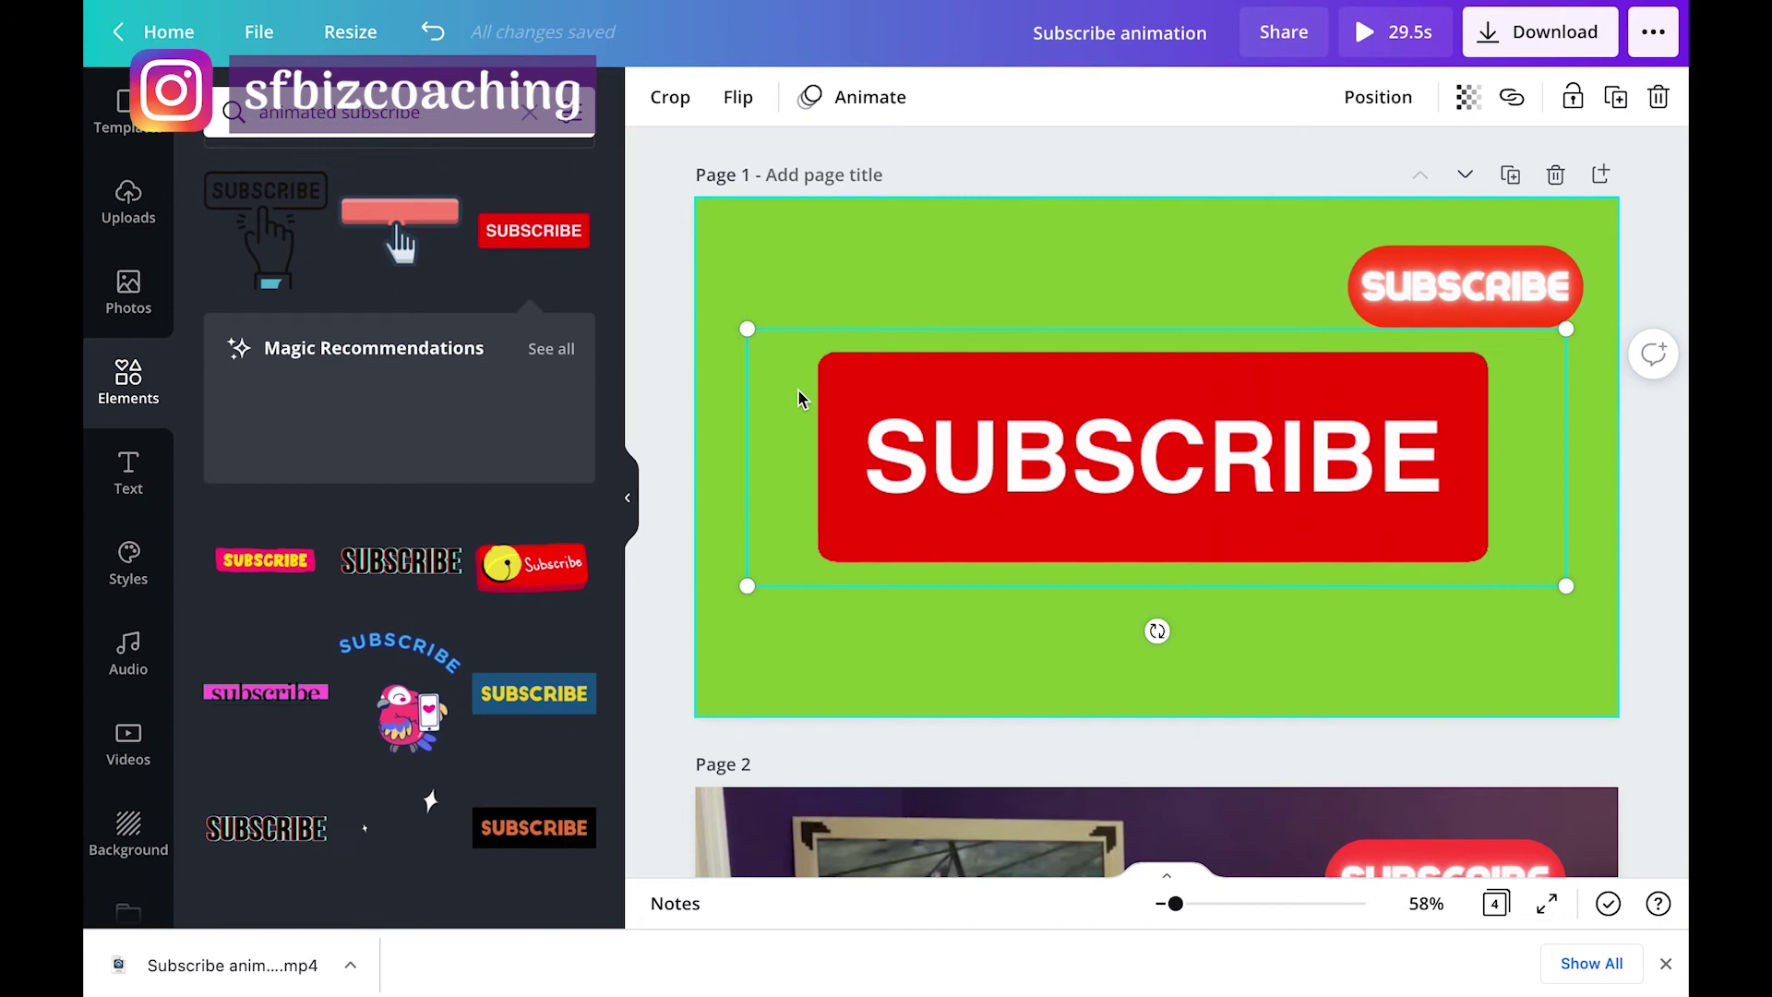
Resize the new red SUBSCRIBE button, delete the red pill, and move the button top-right.
{"action": "left_click_drag", "start_coordinate": [1082, 495], "coordinate": [1360, 420]}
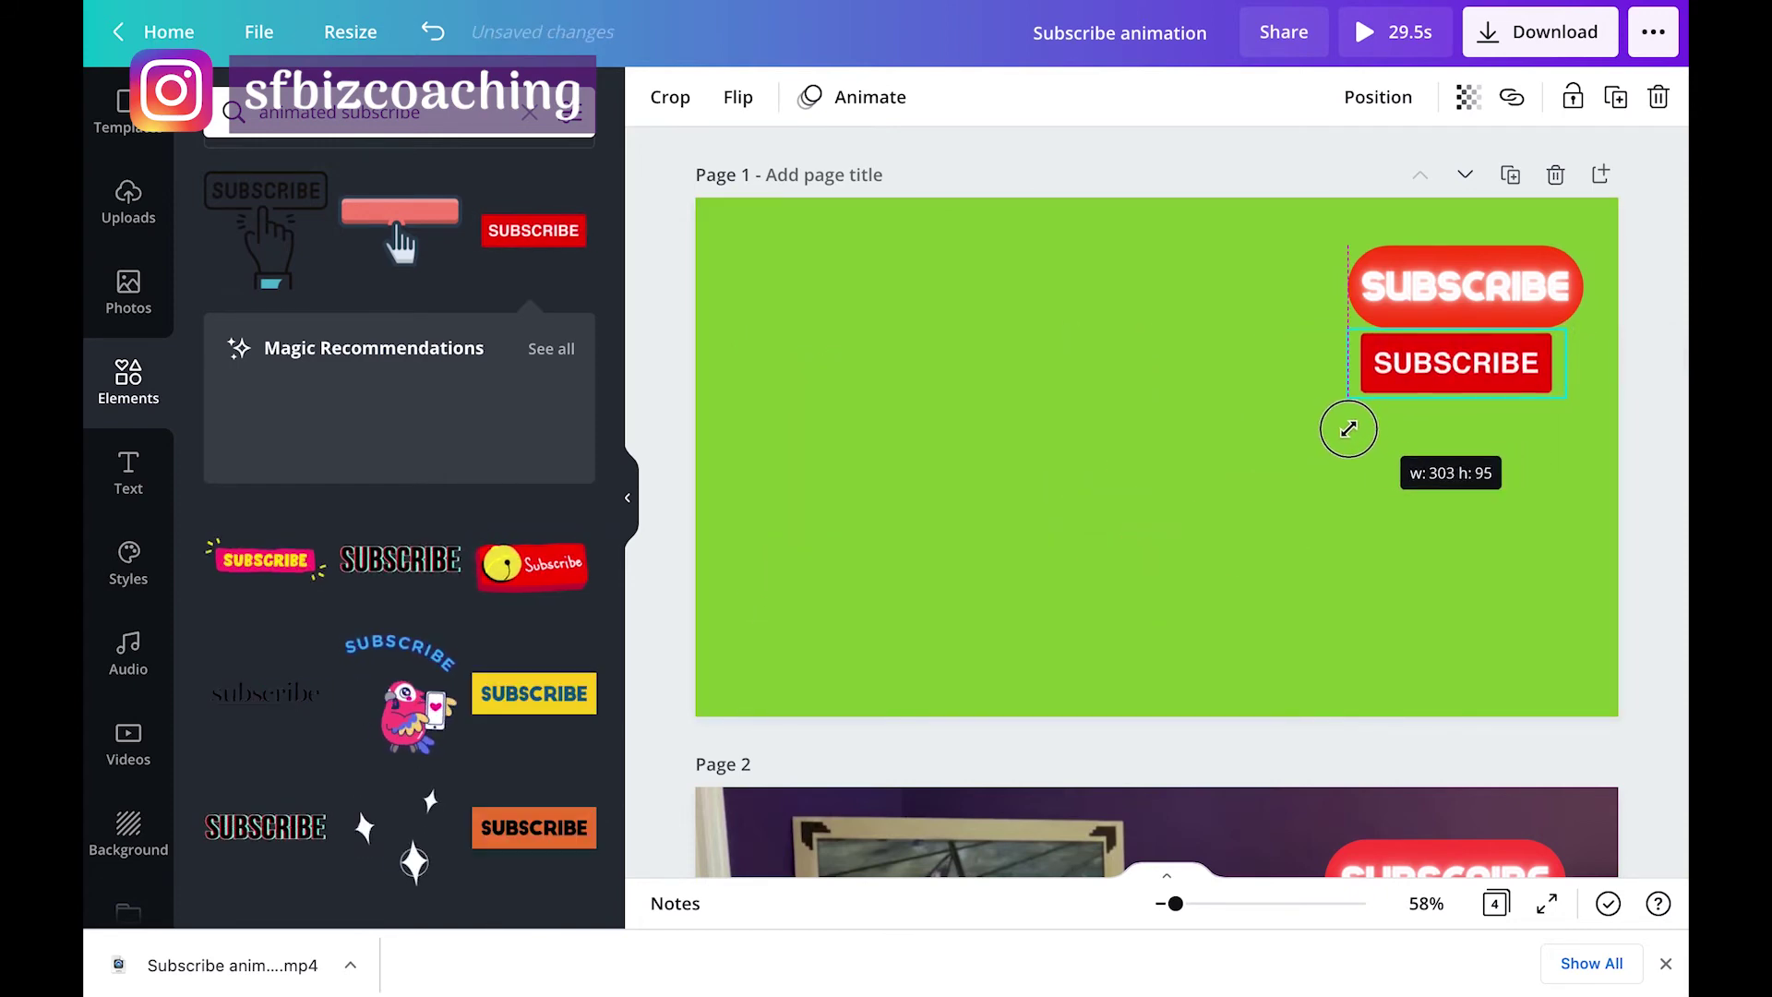
{"action": "left_click_drag", "start_coordinate": [1359, 420], "coordinate": [1320, 430]}
{"action": "left_click", "coordinate": [1403, 277]}
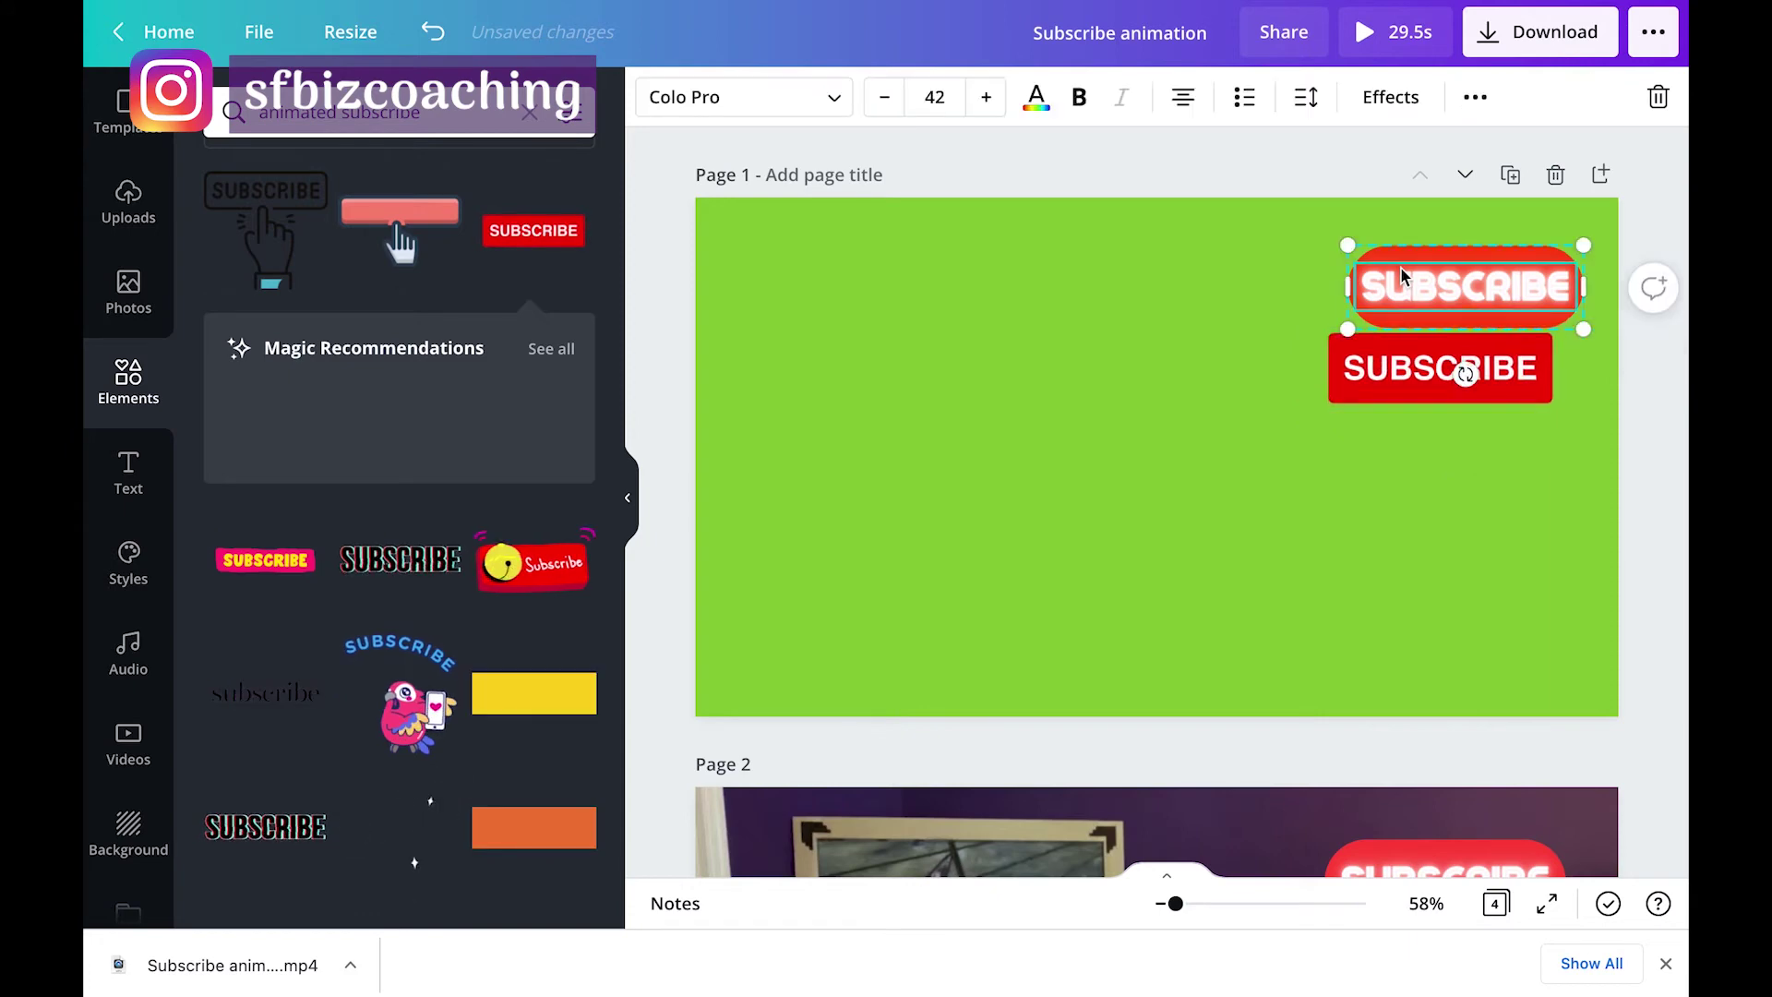
{"action": "key", "text": "Delete"}
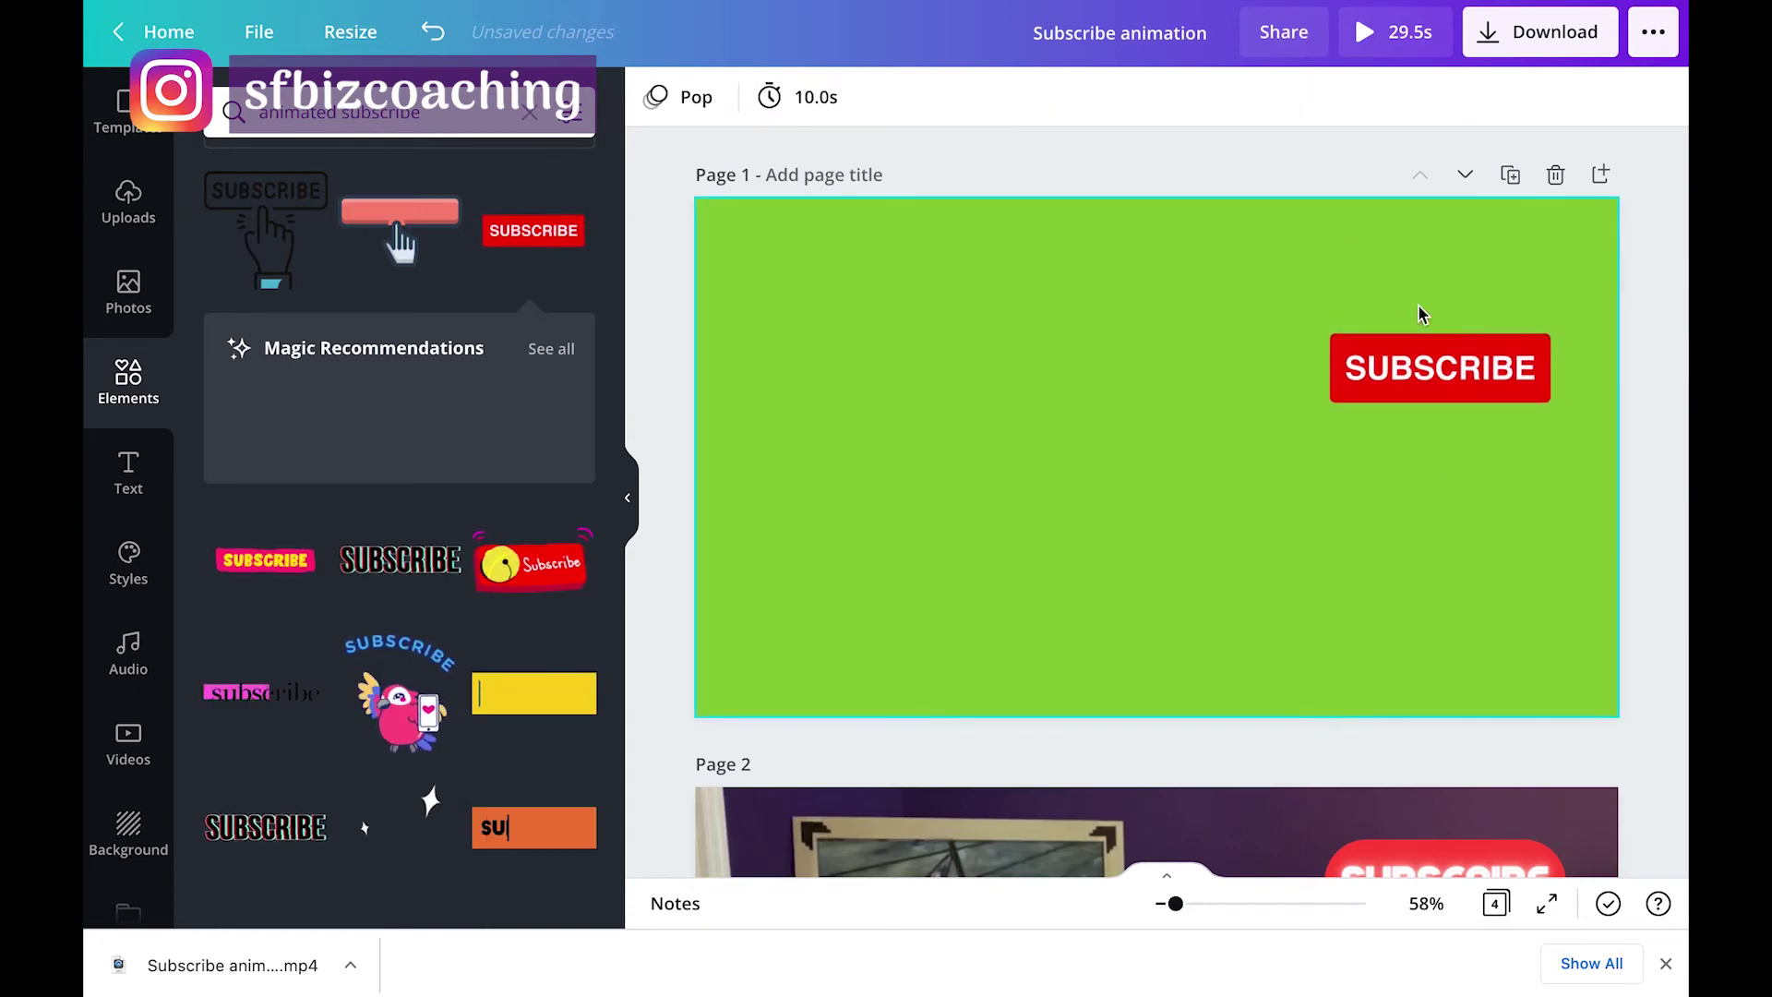
{"action": "left_click_drag", "start_coordinate": [1440, 351], "coordinate": [1454, 267]}
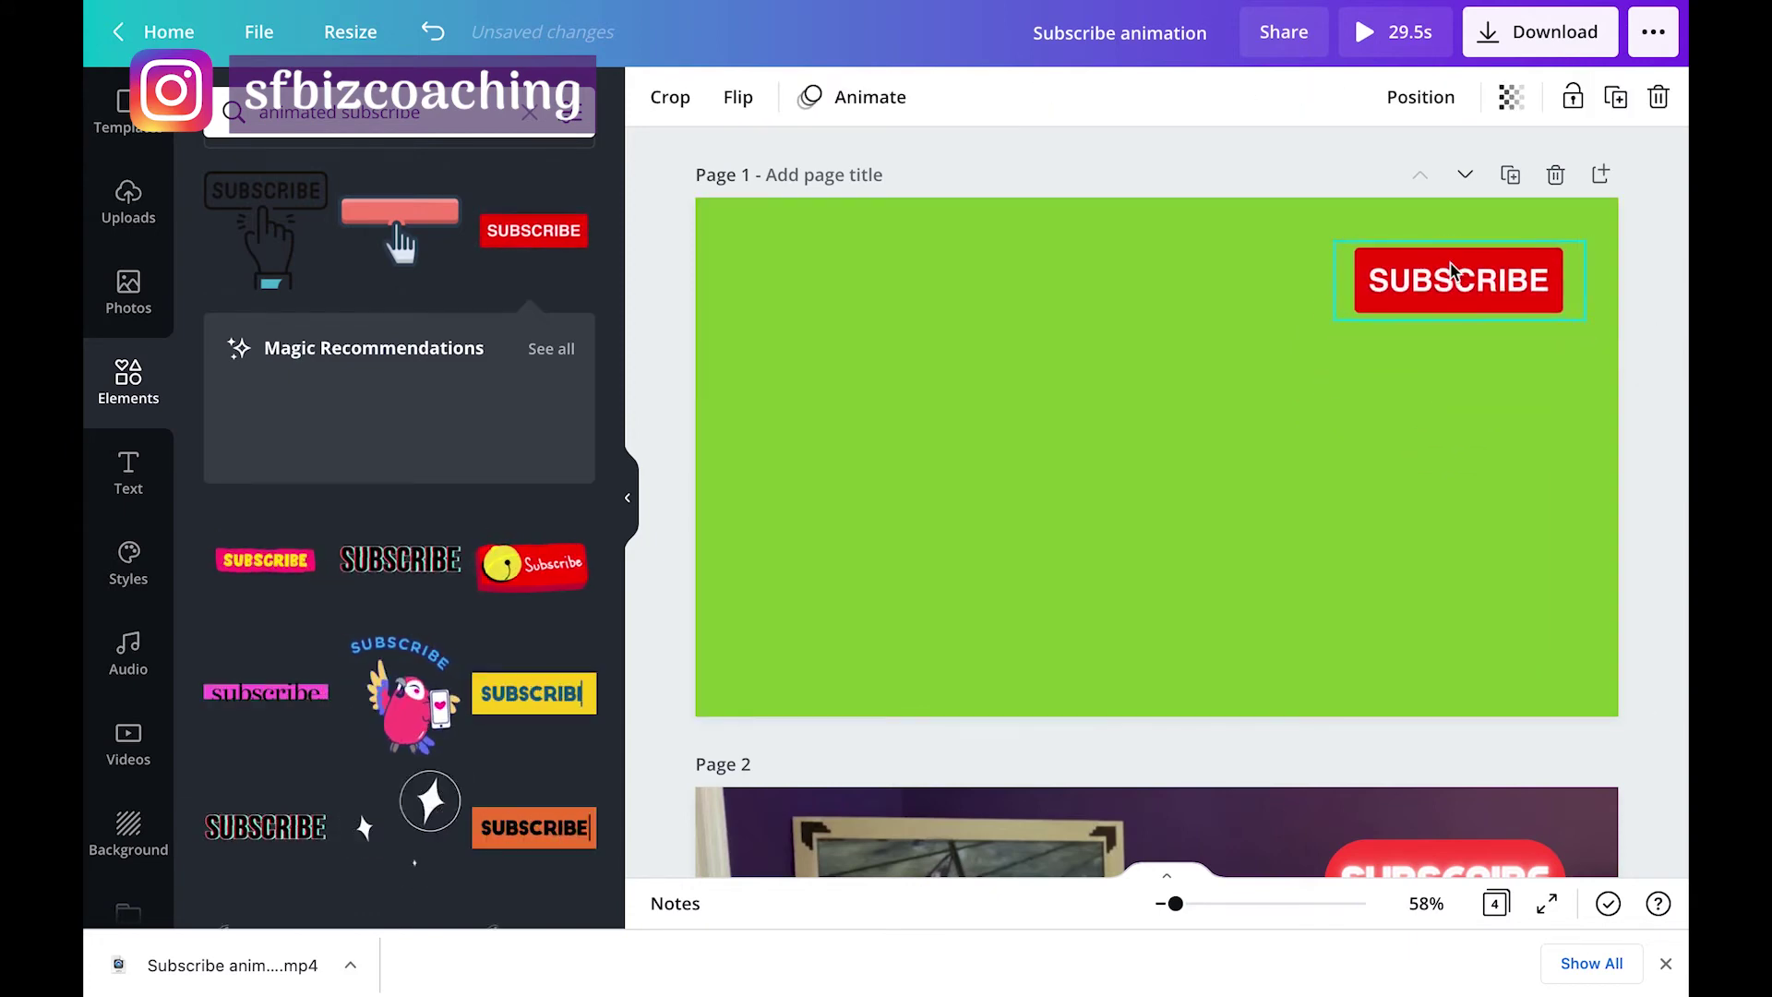
Add a new green page with a SUBSCRIBE hand-click graphic in its upper right.
{"action": "key", "text": "ctrl+Return"}
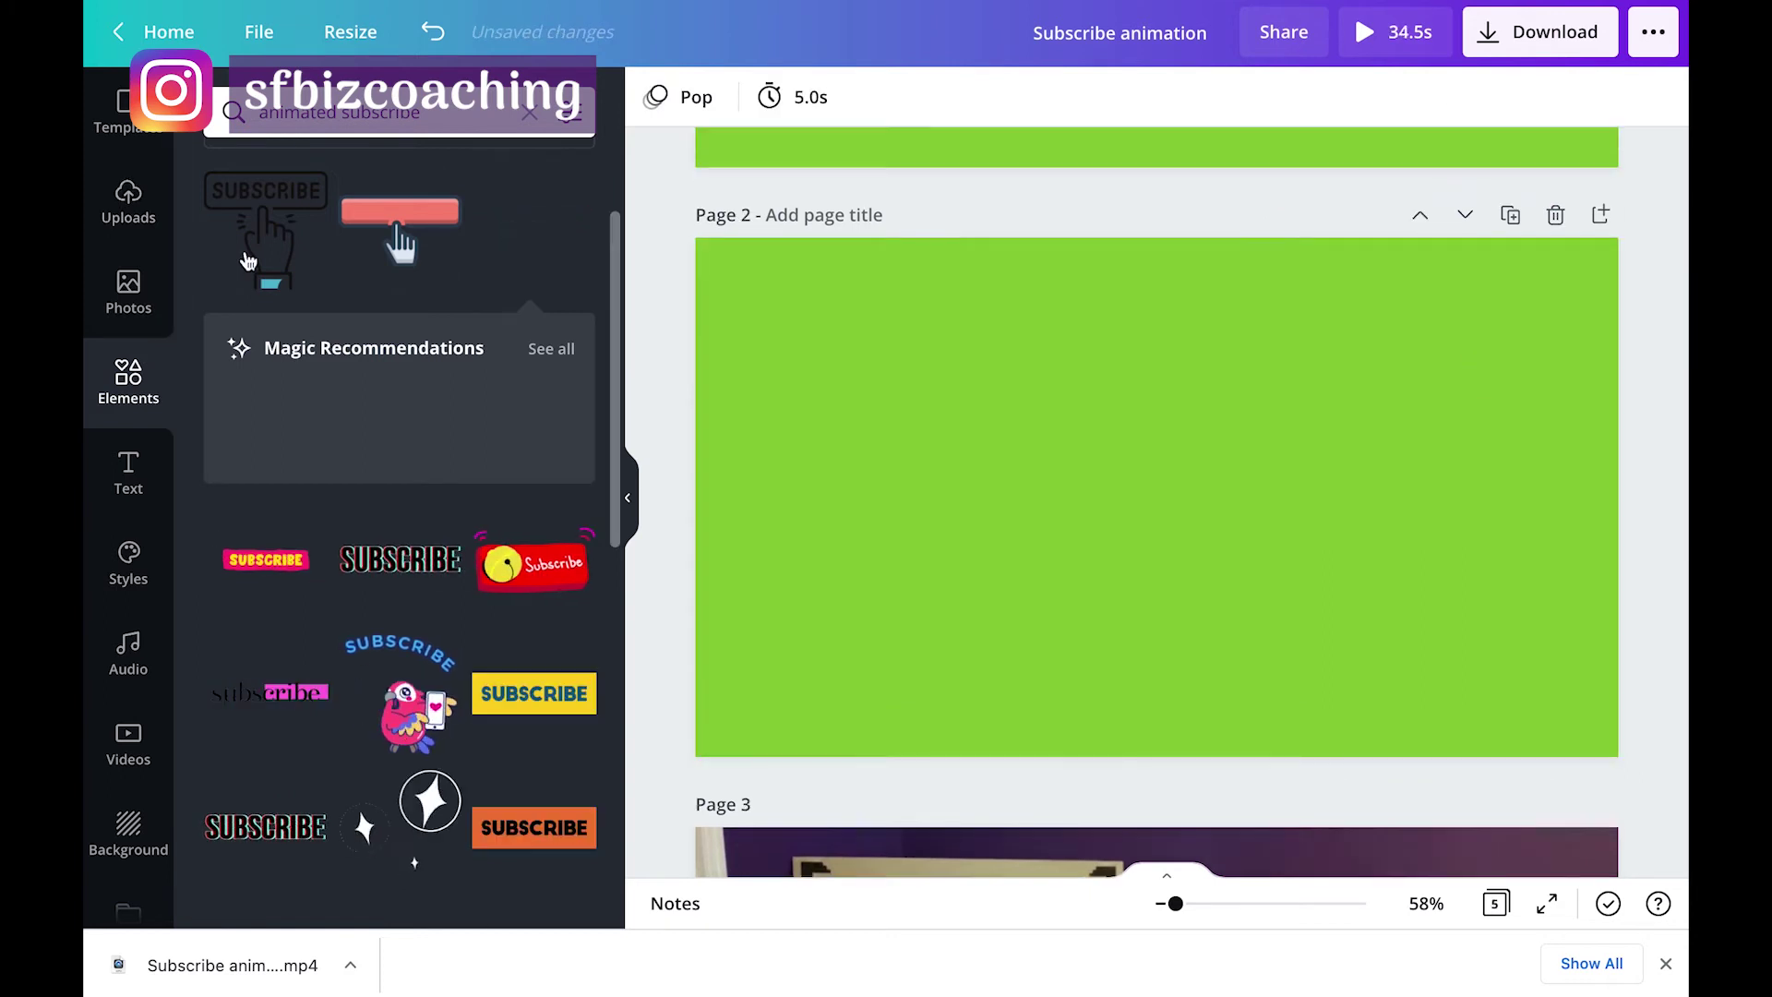
{"action": "left_click", "coordinate": [263, 263]}
{"action": "left_click_drag", "start_coordinate": [1137, 534], "coordinate": [1450, 403]}
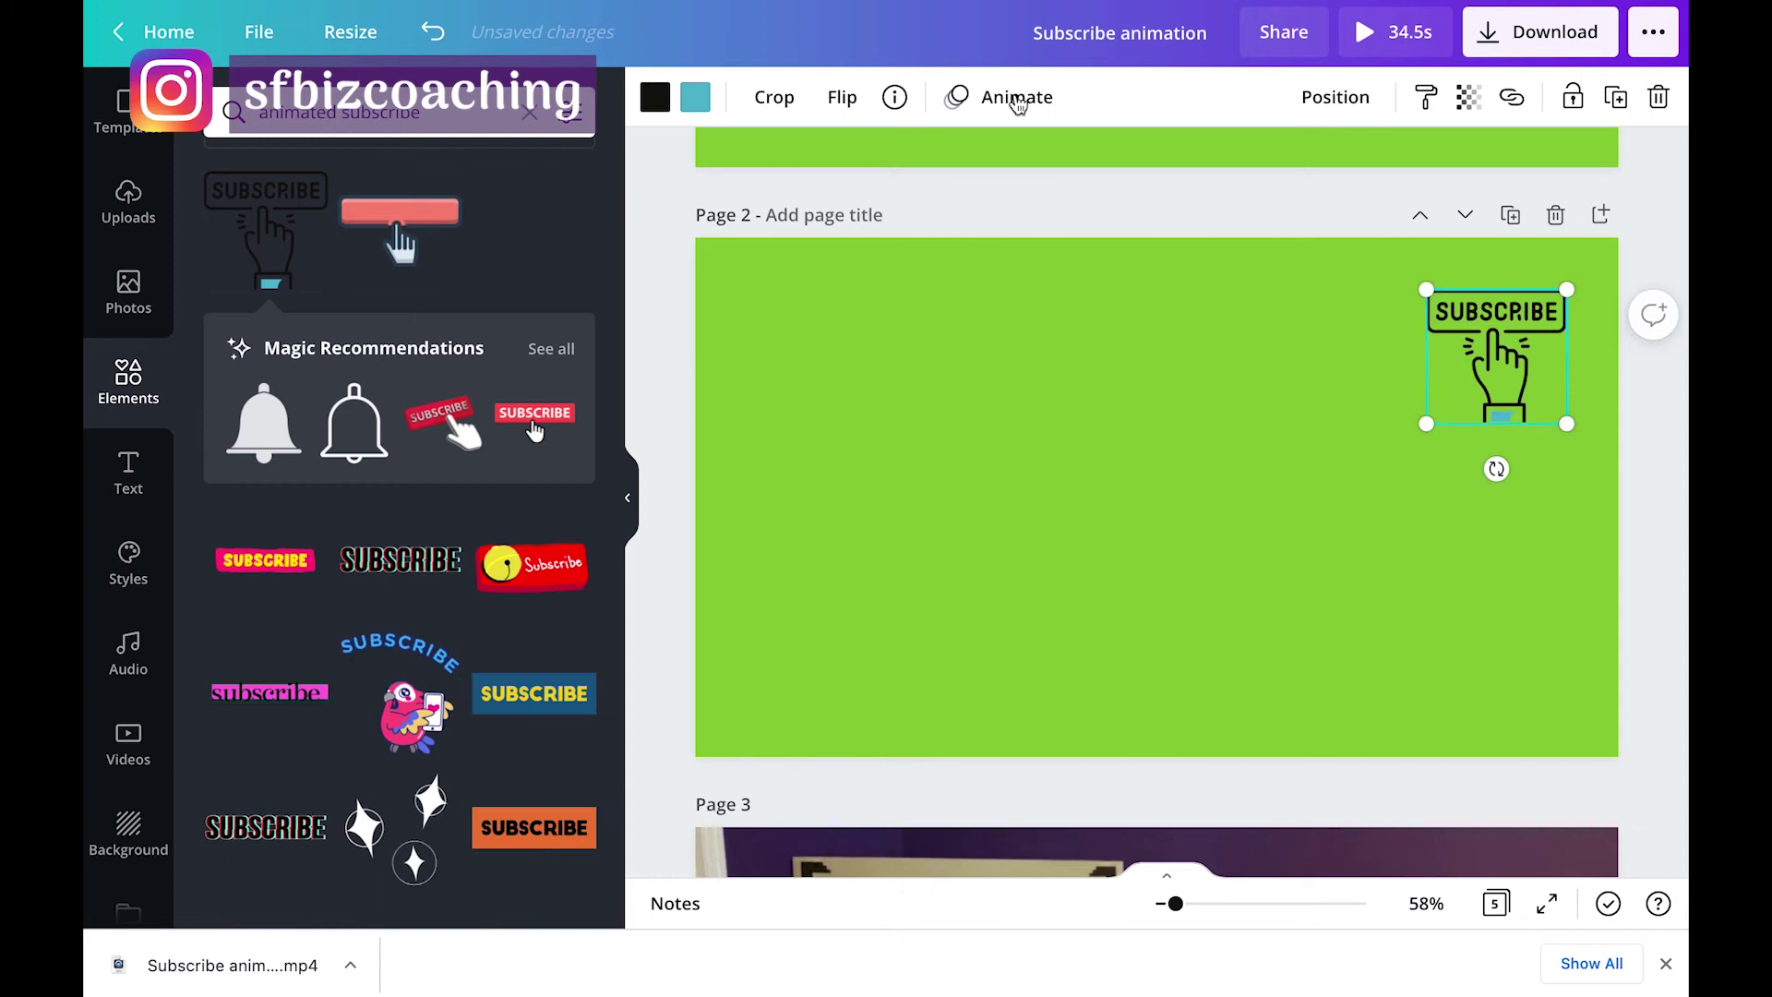
Give the hand graphic the Stomp animation and turn its black lines white.
{"action": "left_click", "coordinate": [978, 98]}
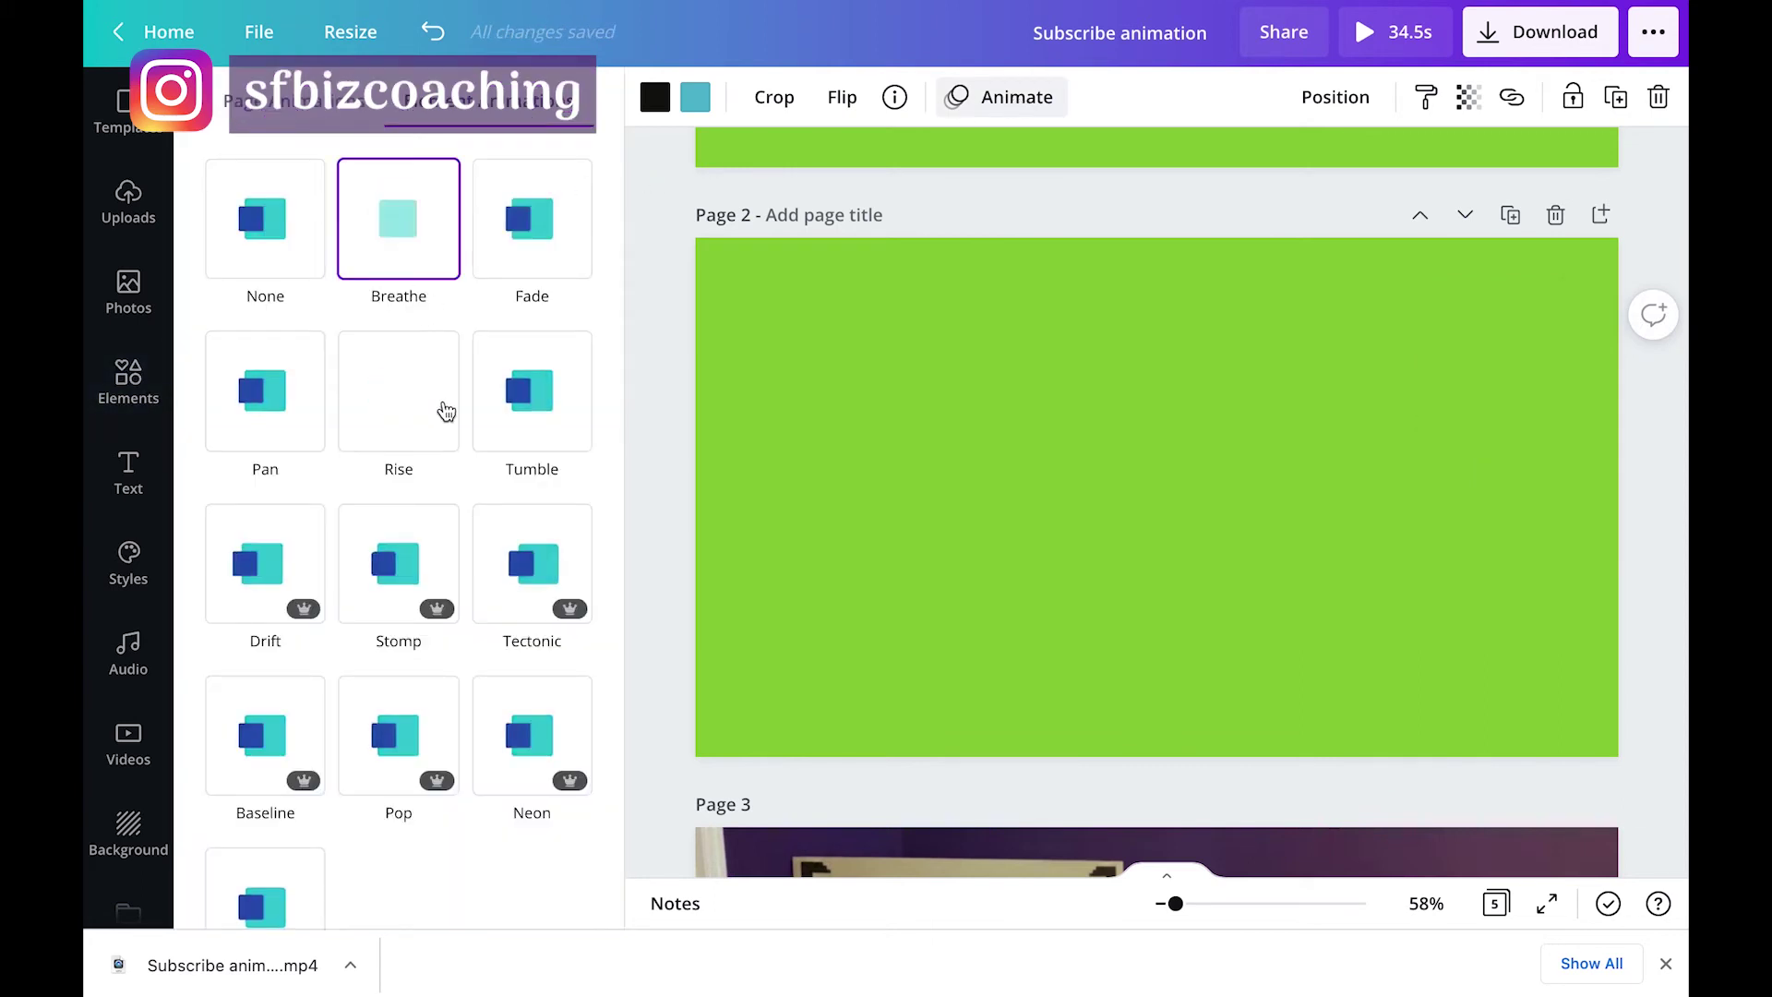
{"action": "left_click", "coordinate": [393, 569]}
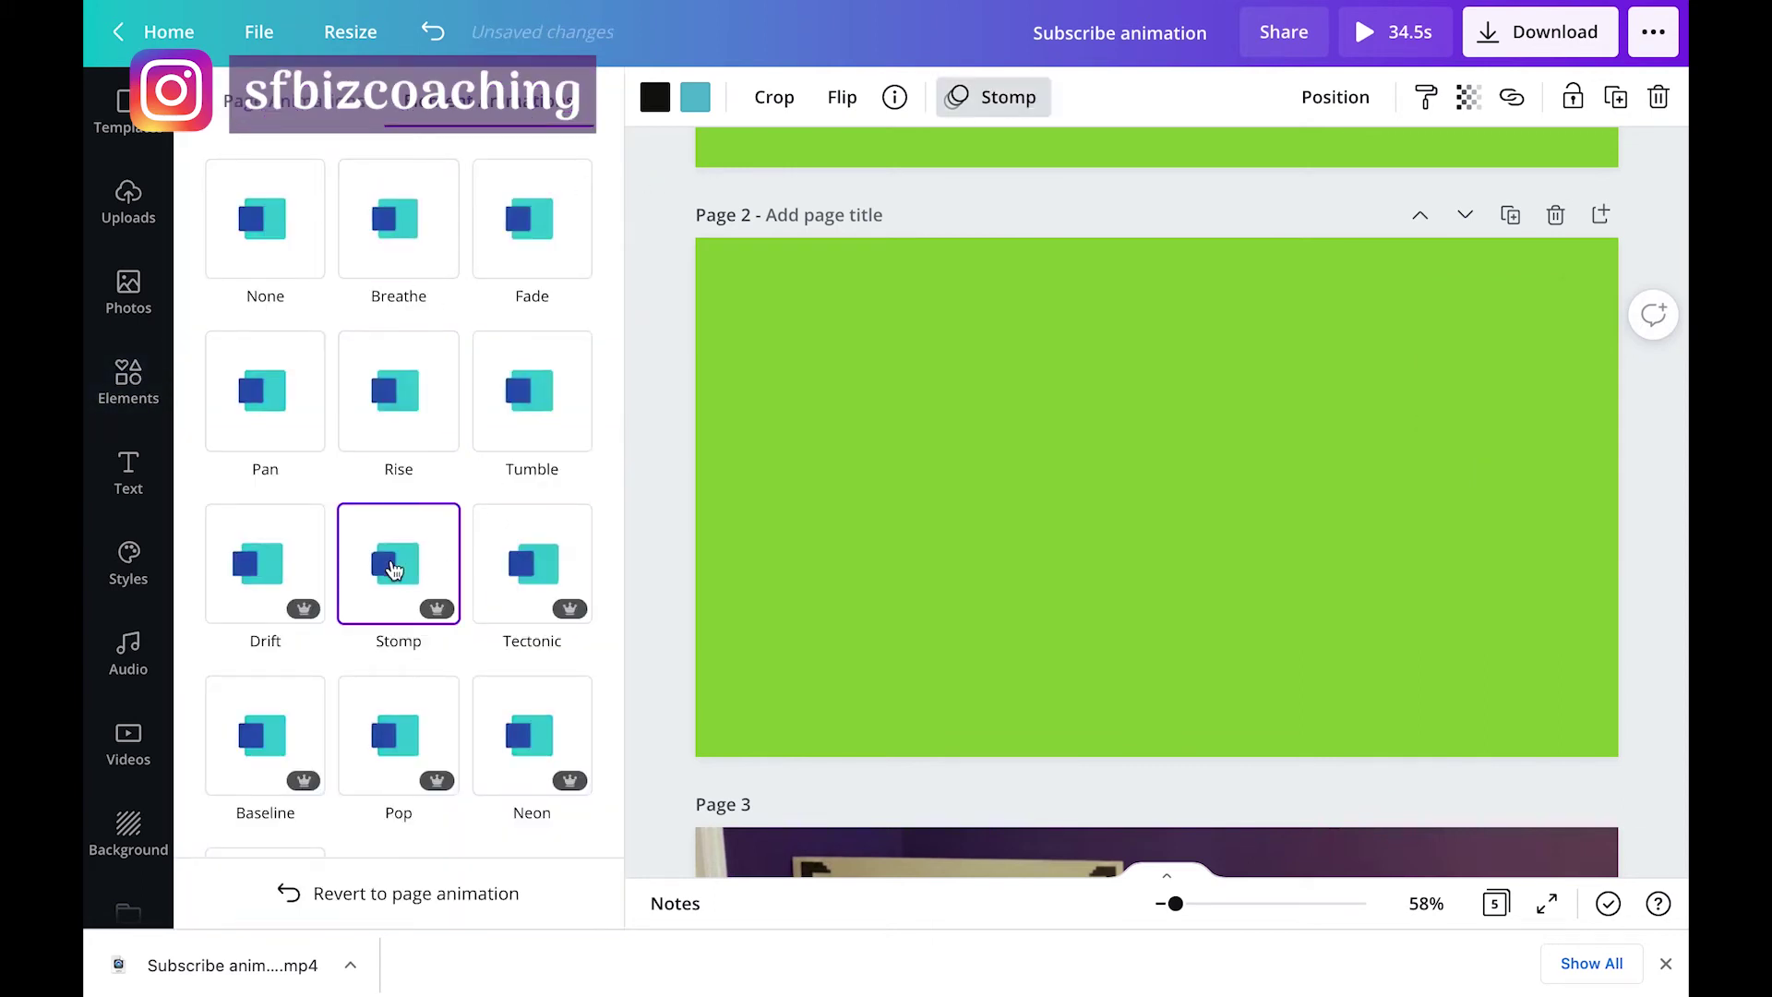
{"action": "left_click", "coordinate": [696, 101]}
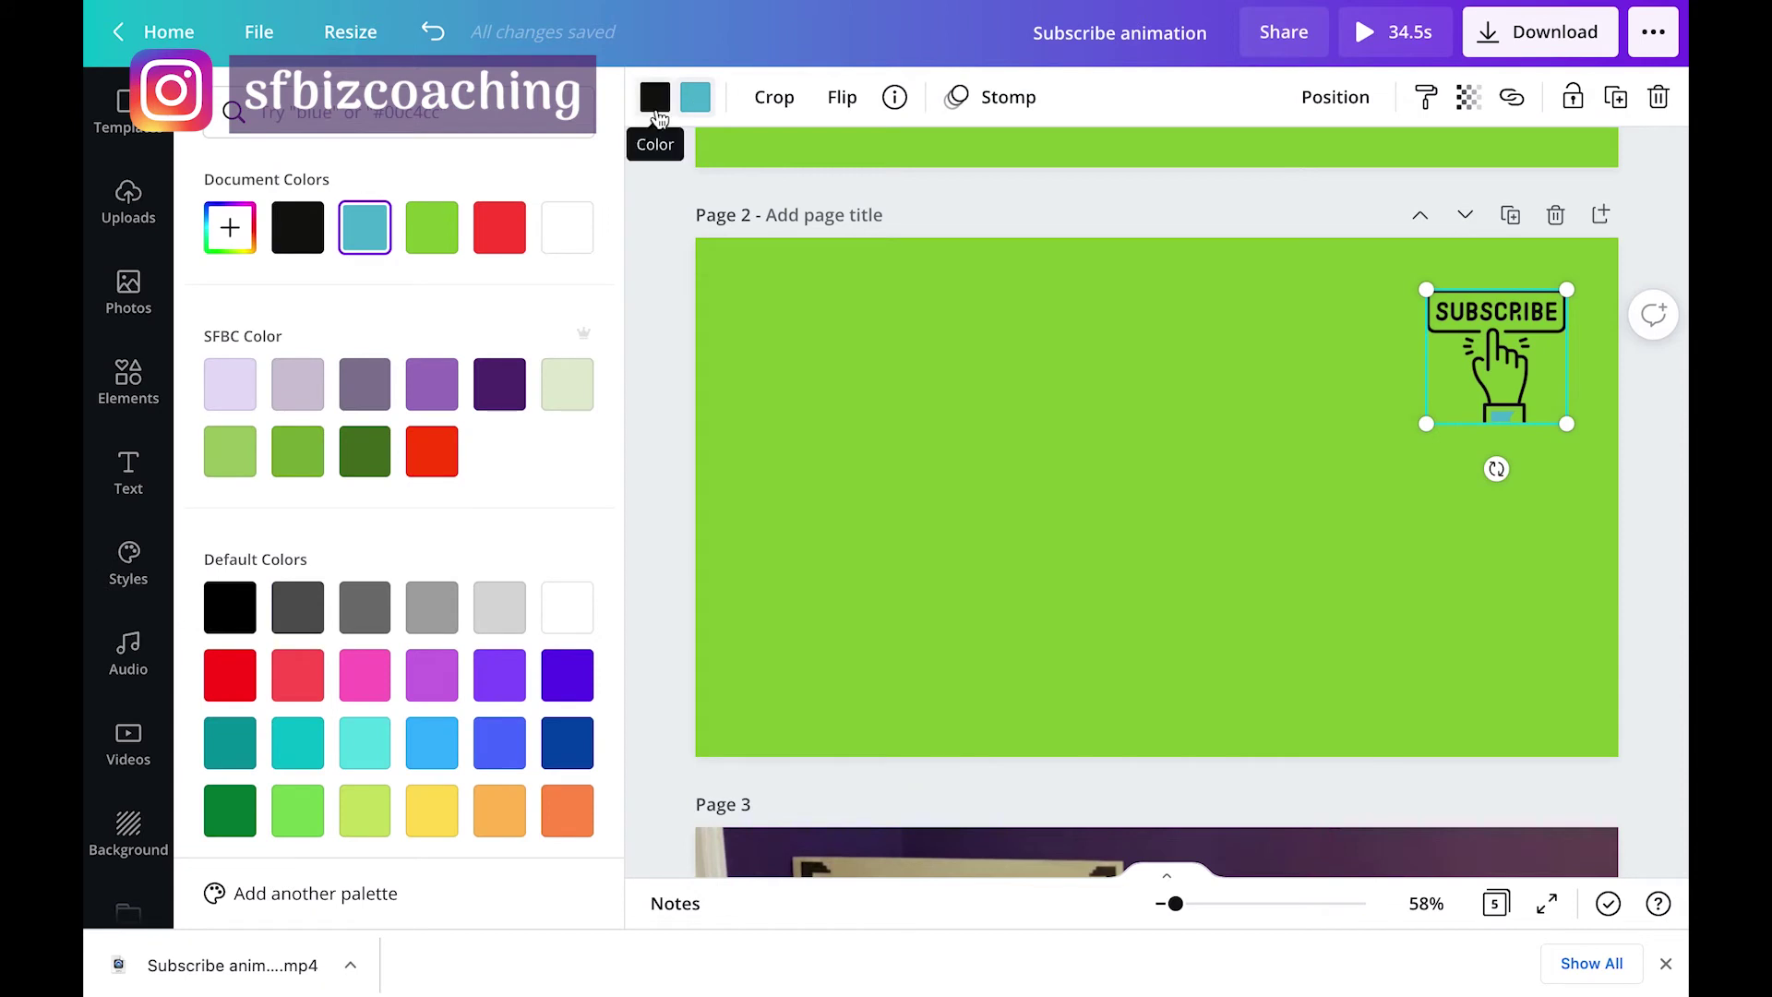
{"action": "left_click", "coordinate": [656, 109]}
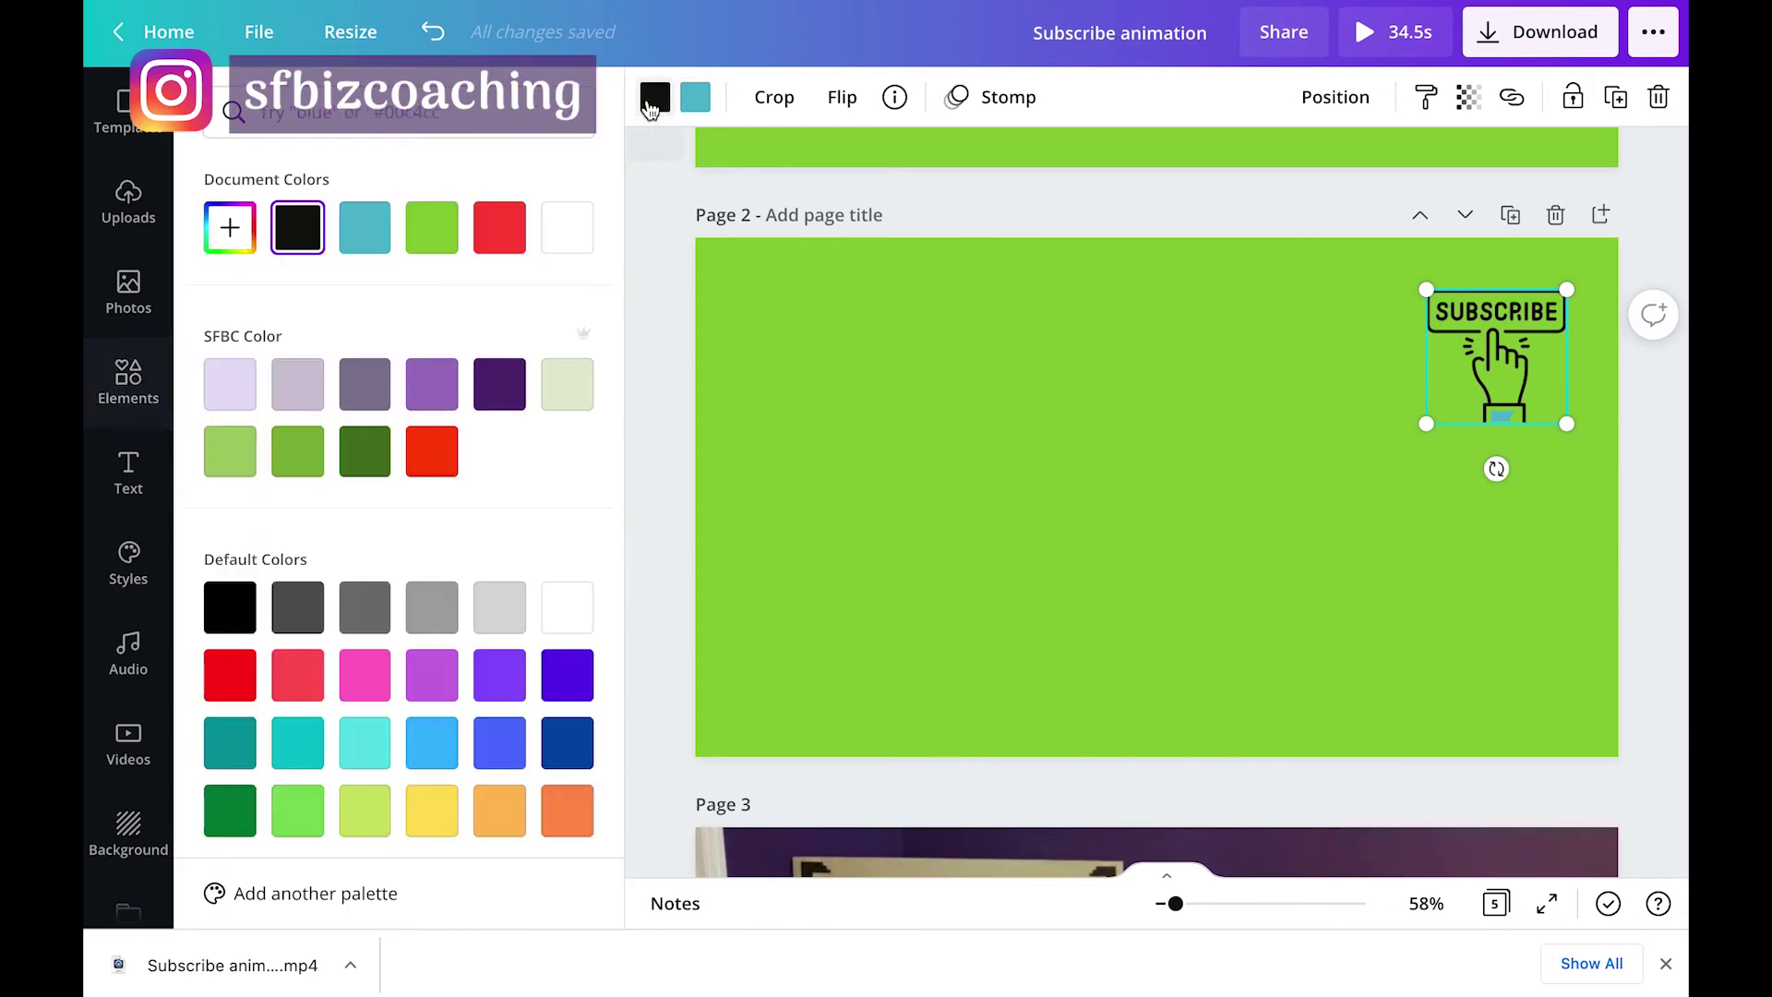
{"action": "left_click", "coordinate": [567, 227]}
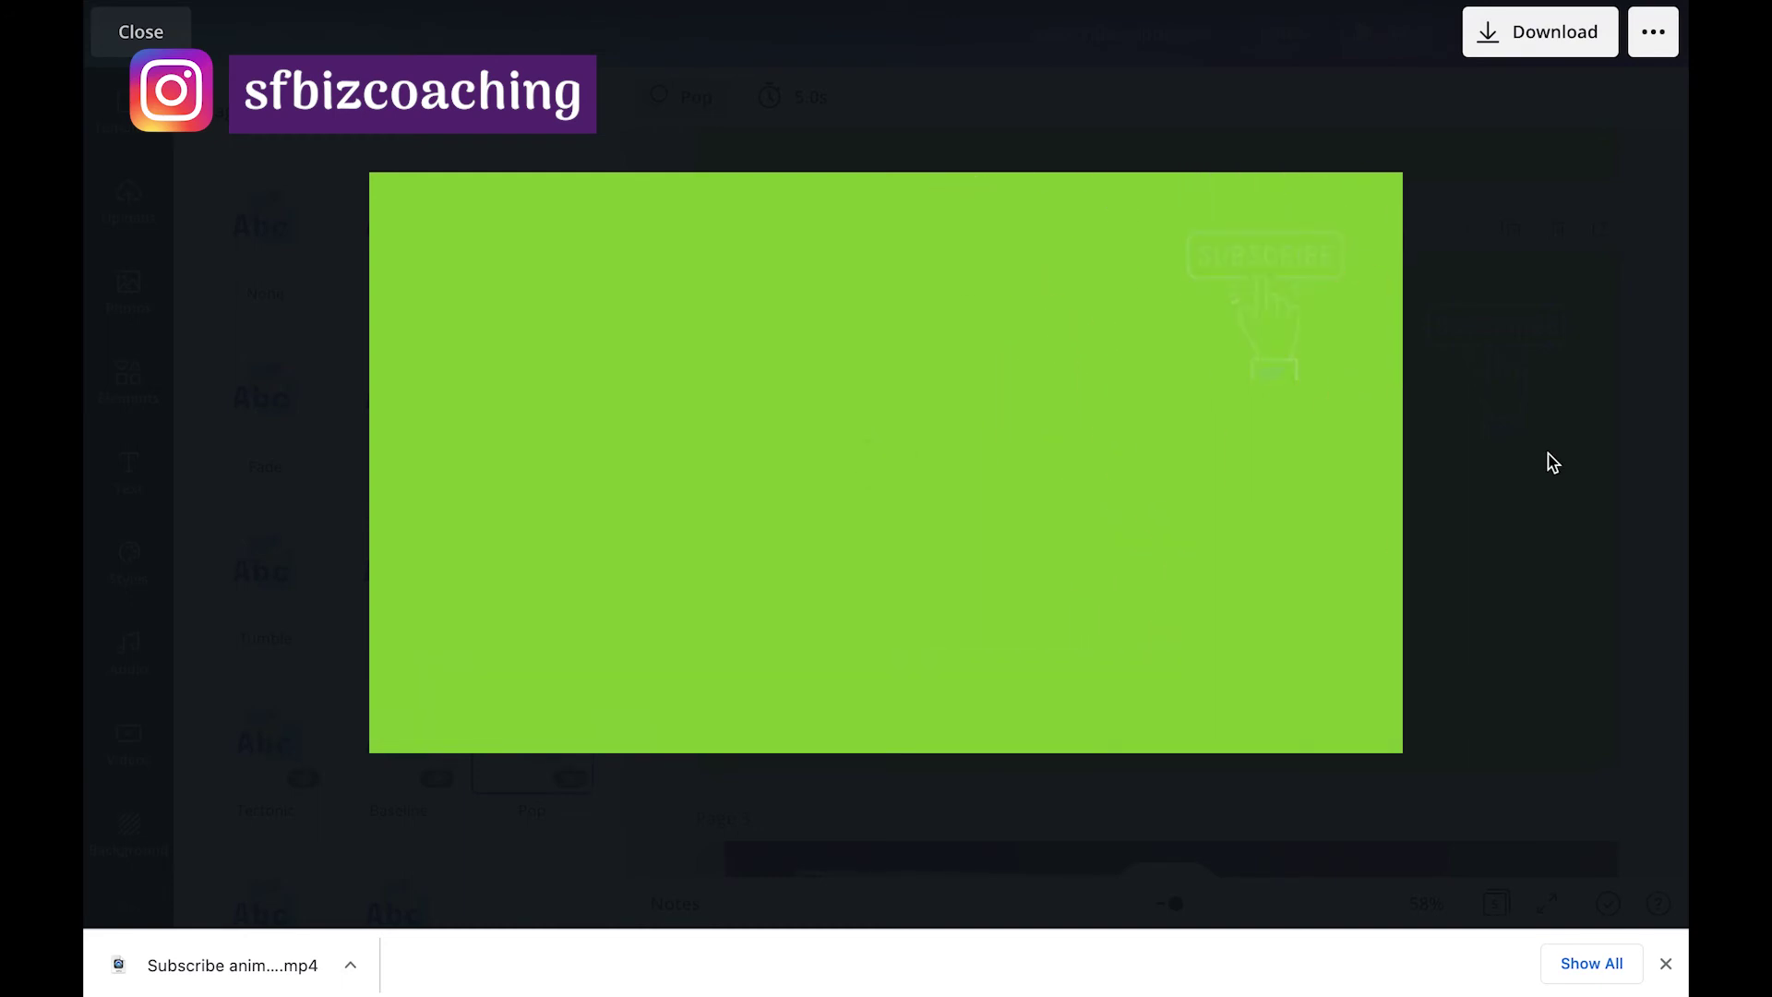
Search Elements for 'animated' subscribe graphics and find the neon SUBSCRIBE sign.
{"action": "left_click", "coordinate": [1553, 463]}
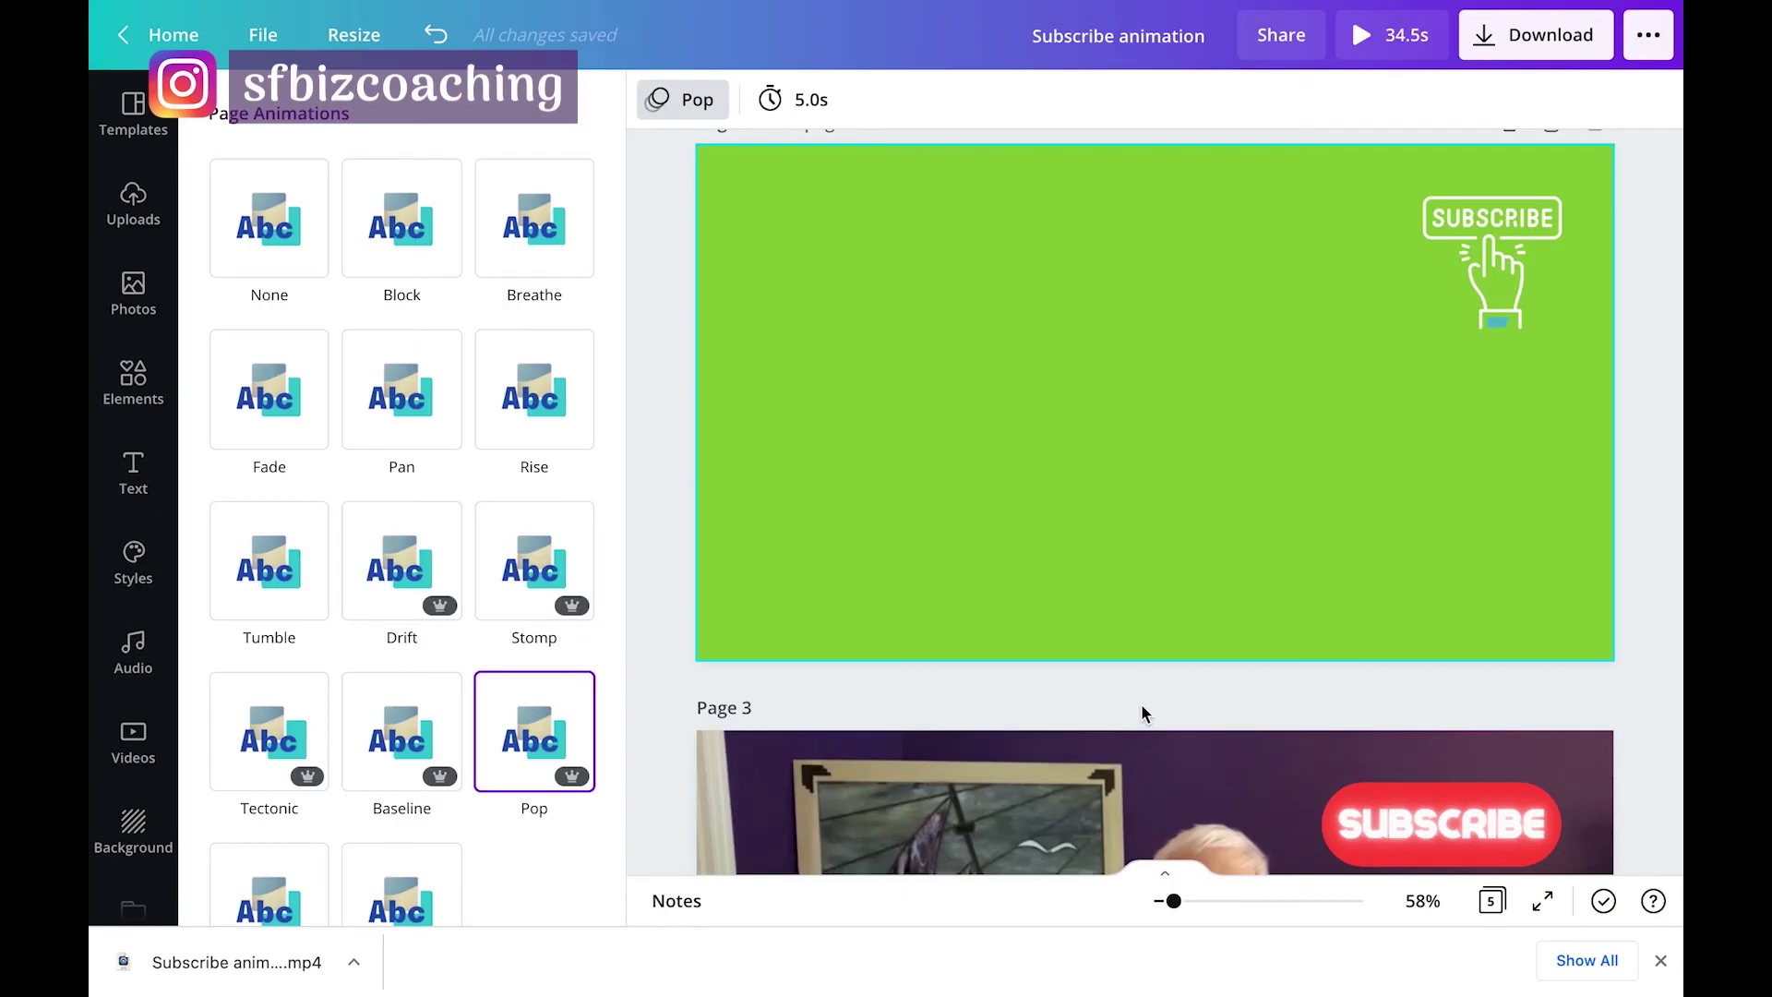
{"action": "left_click", "coordinate": [133, 379]}
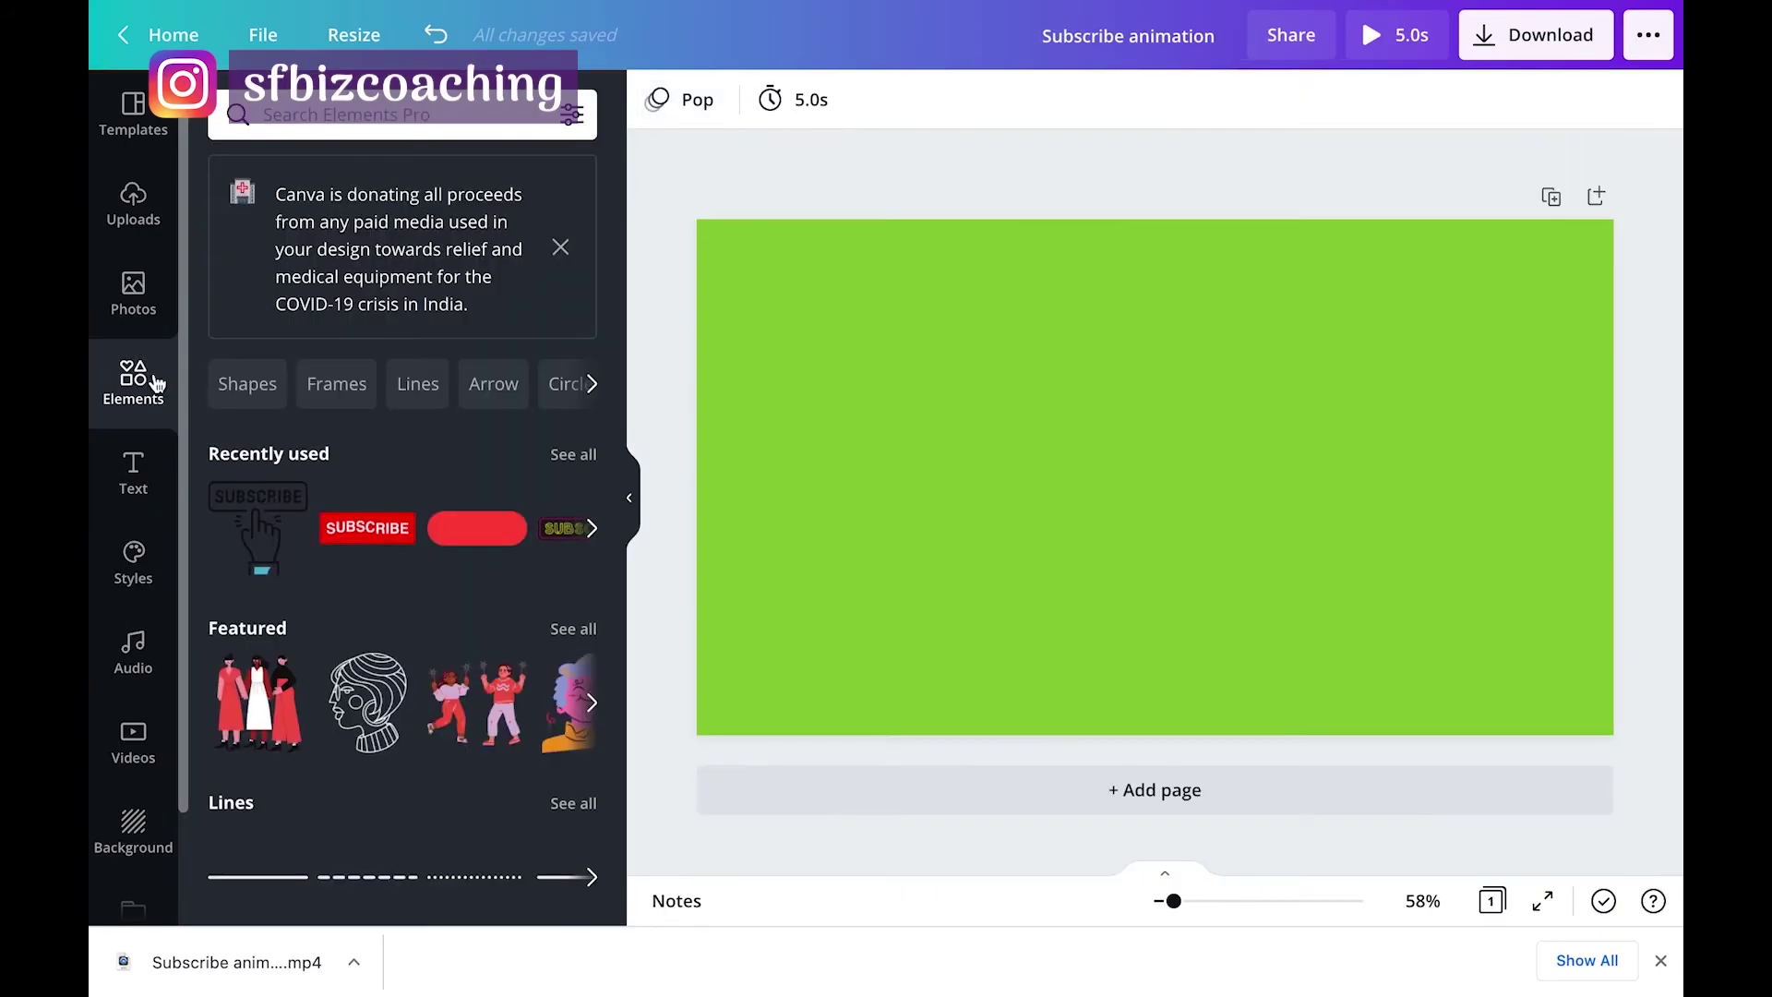
{"action": "left_click", "coordinate": [424, 124]}
{"action": "type", "text": "animated"}
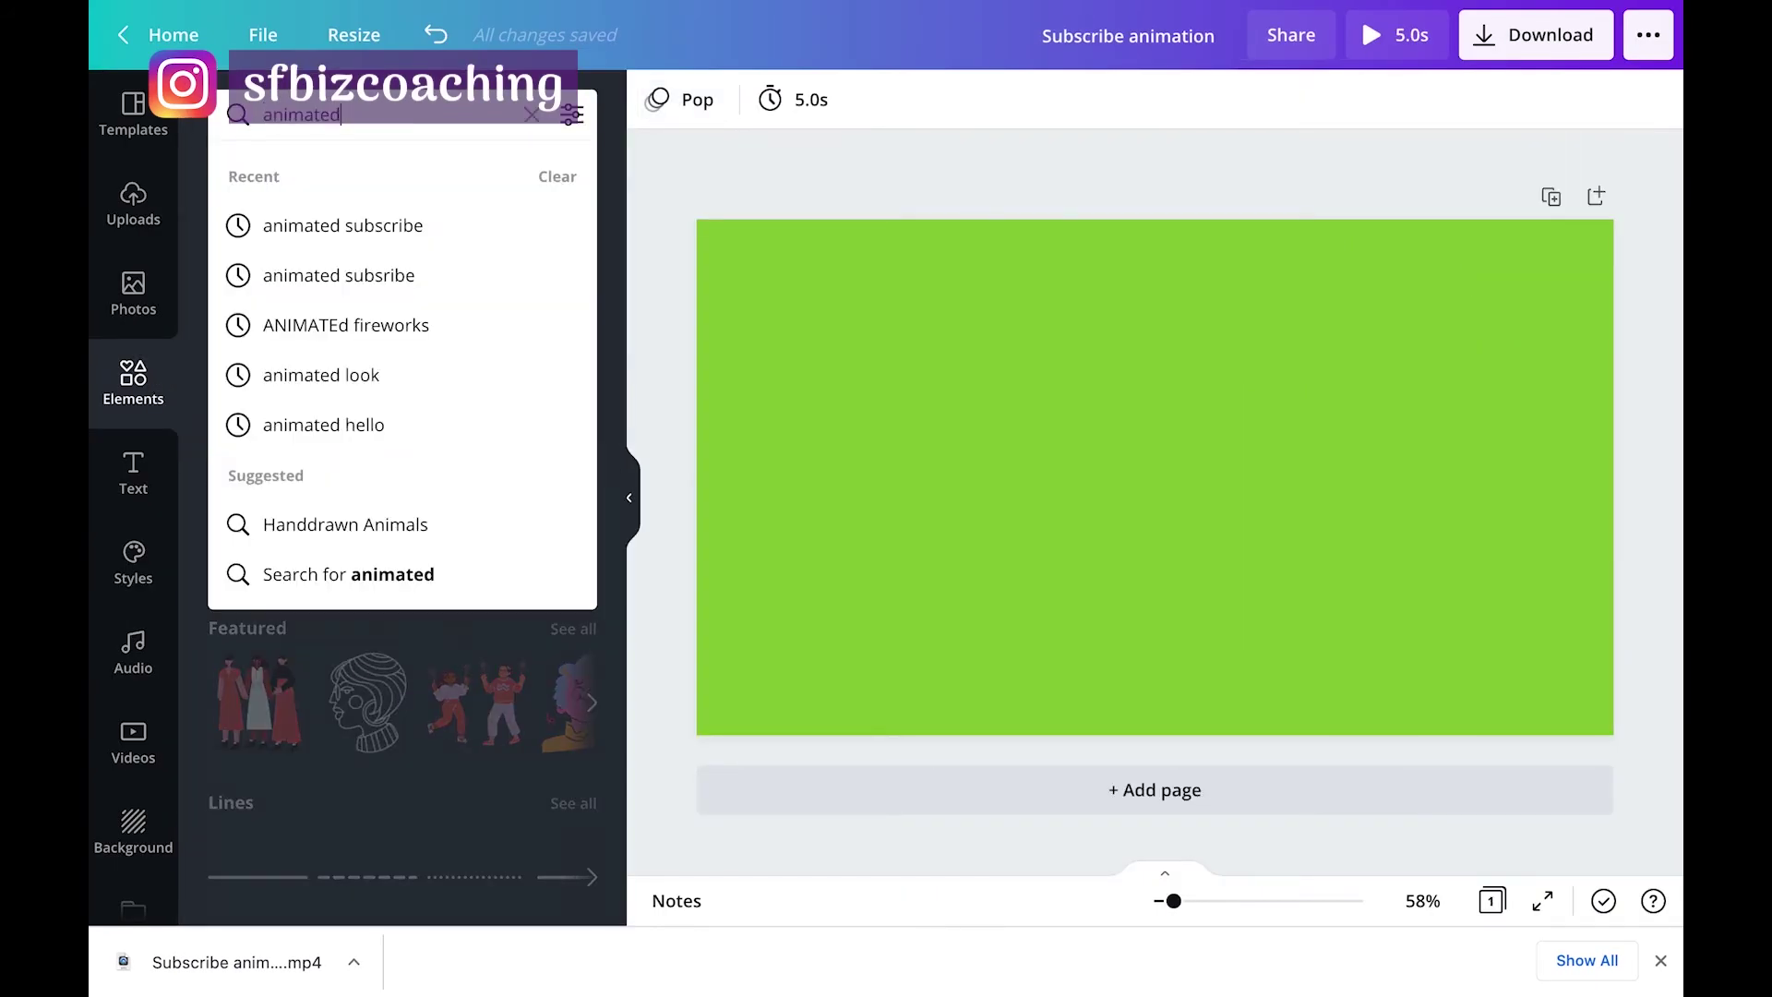
{"action": "left_click", "coordinate": [350, 225]}
{"action": "scroll", "coordinate": [480, 546], "scroll_direction": "down", "scroll_amount": 5}
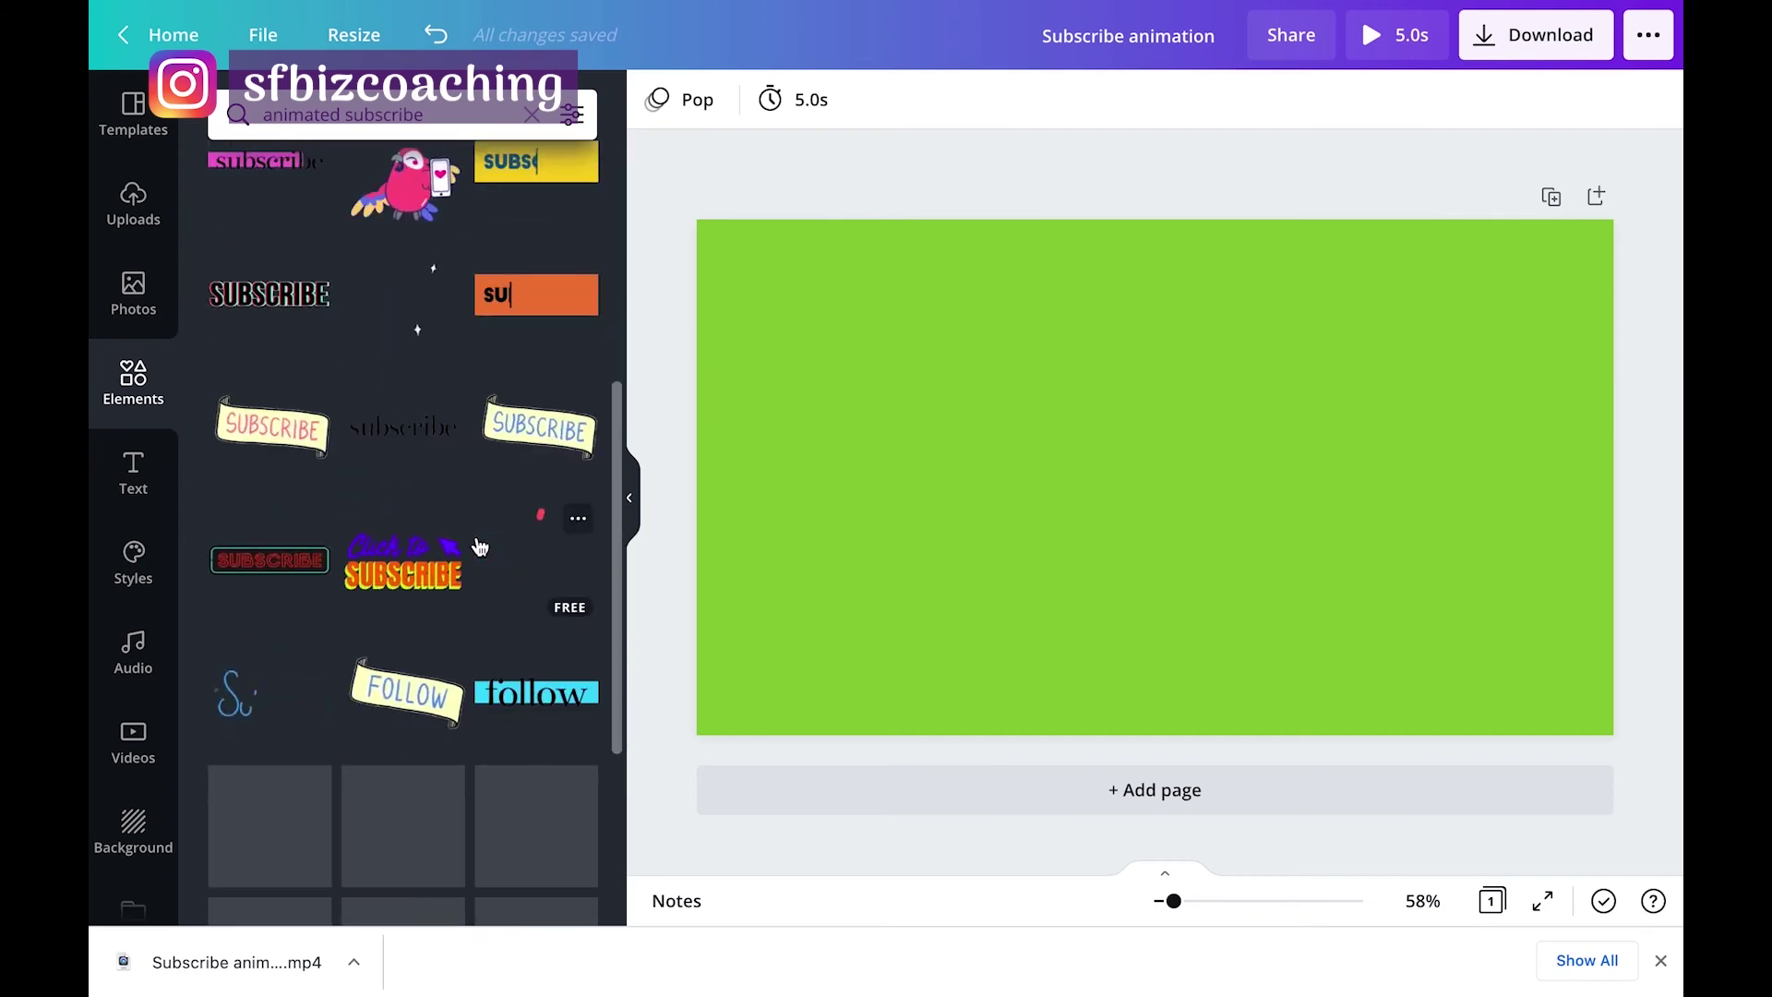
Place the neon red SUBSCRIBE sign top-right and download the design as MP4 video.
{"action": "mouse_move", "coordinate": [267, 559]}
{"action": "left_mouse_down"}
{"action": "mouse_move", "coordinate": [1396, 407]}
{"action": "mouse_move", "coordinate": [1400, 328]}
{"action": "left_mouse_up"}
{"action": "left_click", "coordinate": [1347, 189]}
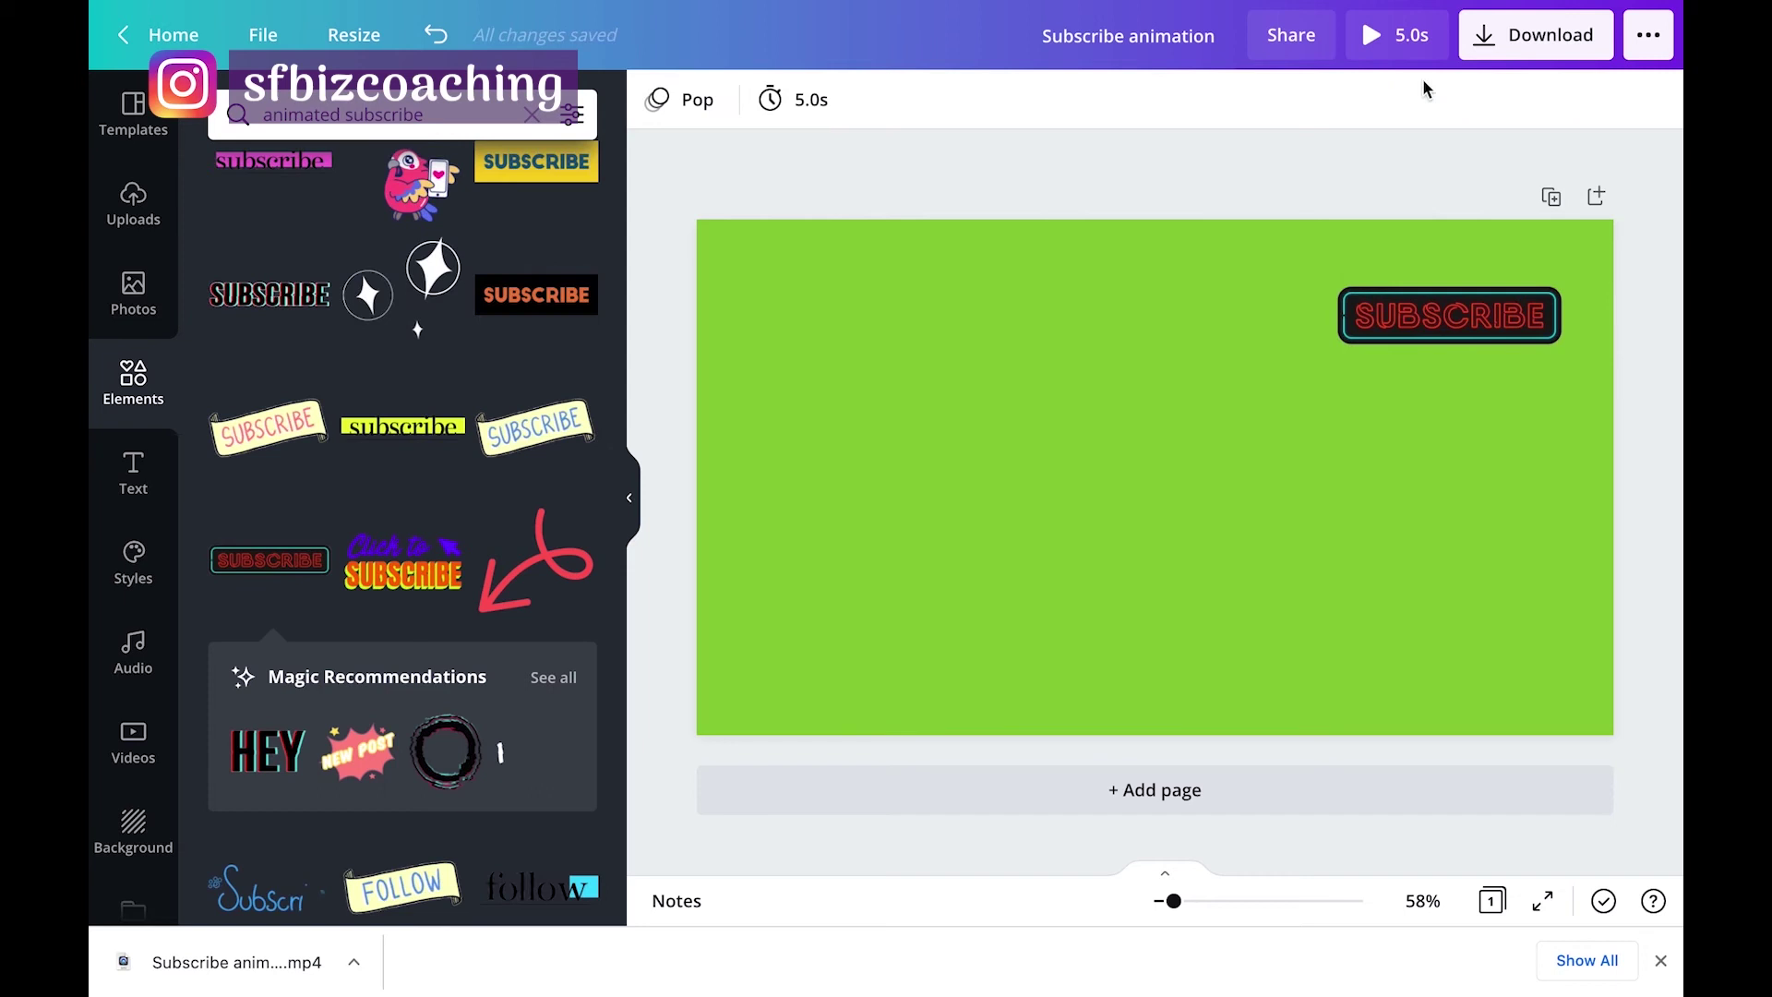
{"action": "left_click", "coordinate": [1521, 37]}
{"action": "left_click", "coordinate": [1451, 270]}
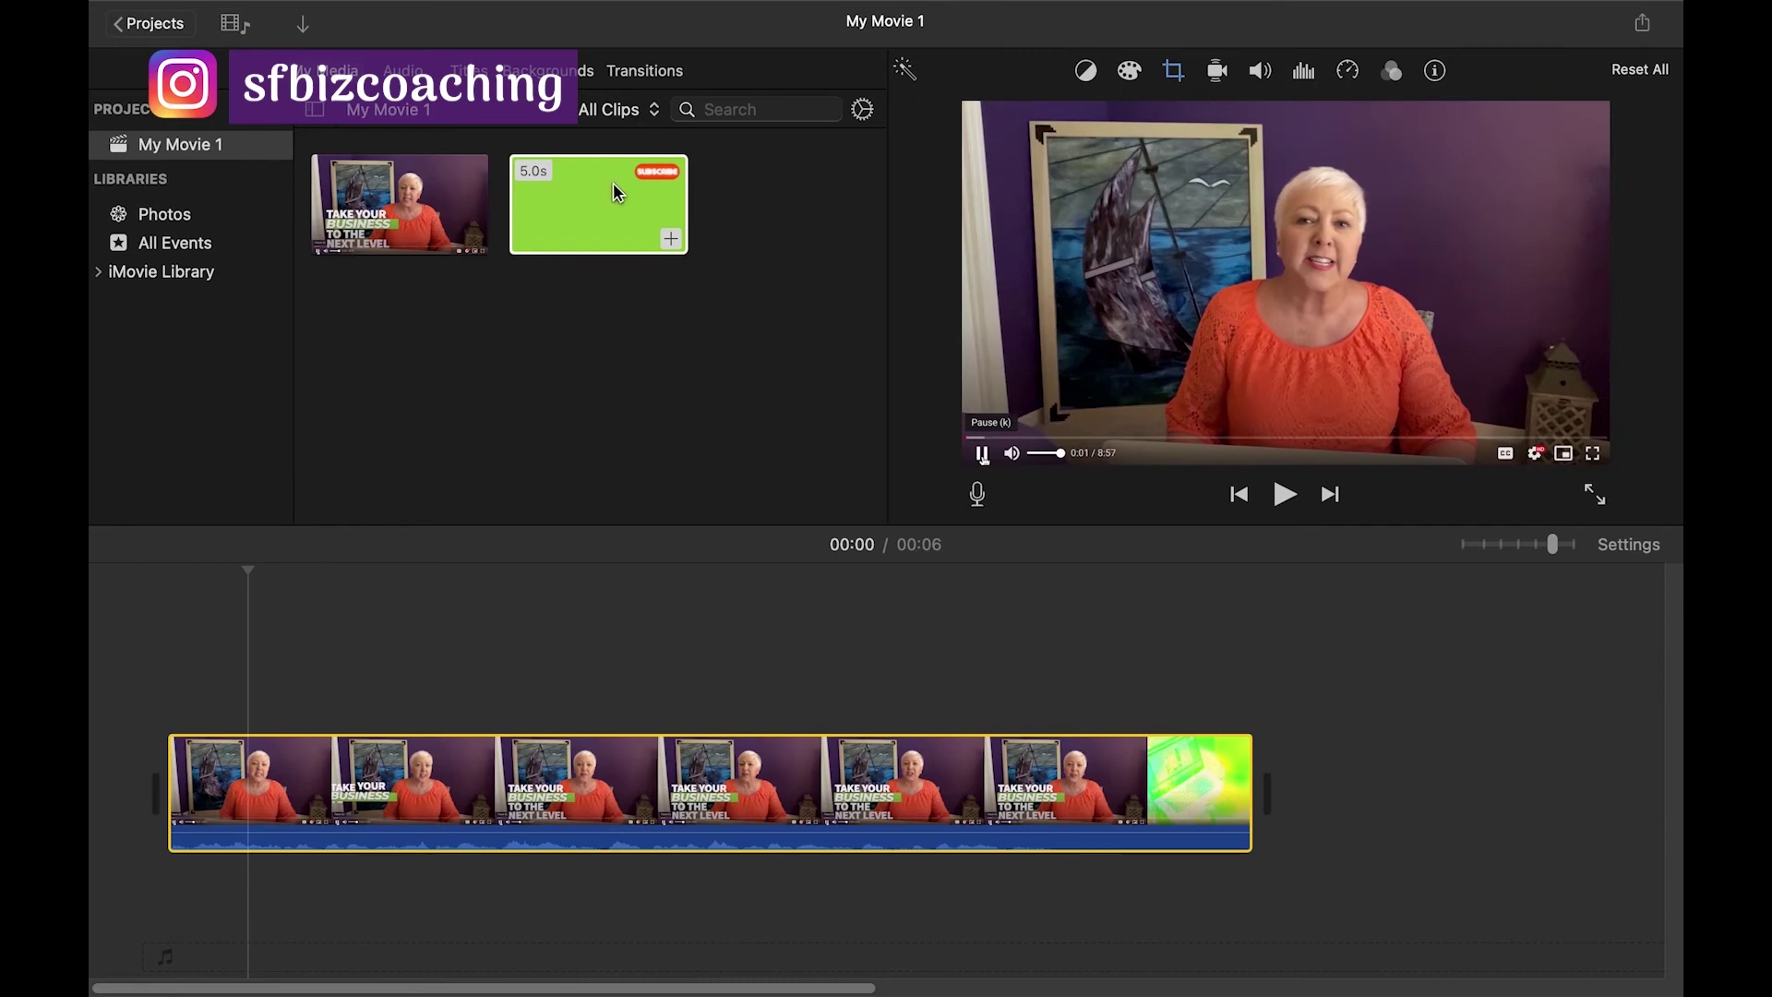
Drag the green SUBSCRIBE clip above the talking-head video's start, preview it, then select it.
{"action": "mouse_move", "coordinate": [617, 192]}
{"action": "left_mouse_down"}
{"action": "mouse_move", "coordinate": [273, 680]}
{"action": "mouse_move", "coordinate": [250, 680]}
{"action": "left_mouse_up"}
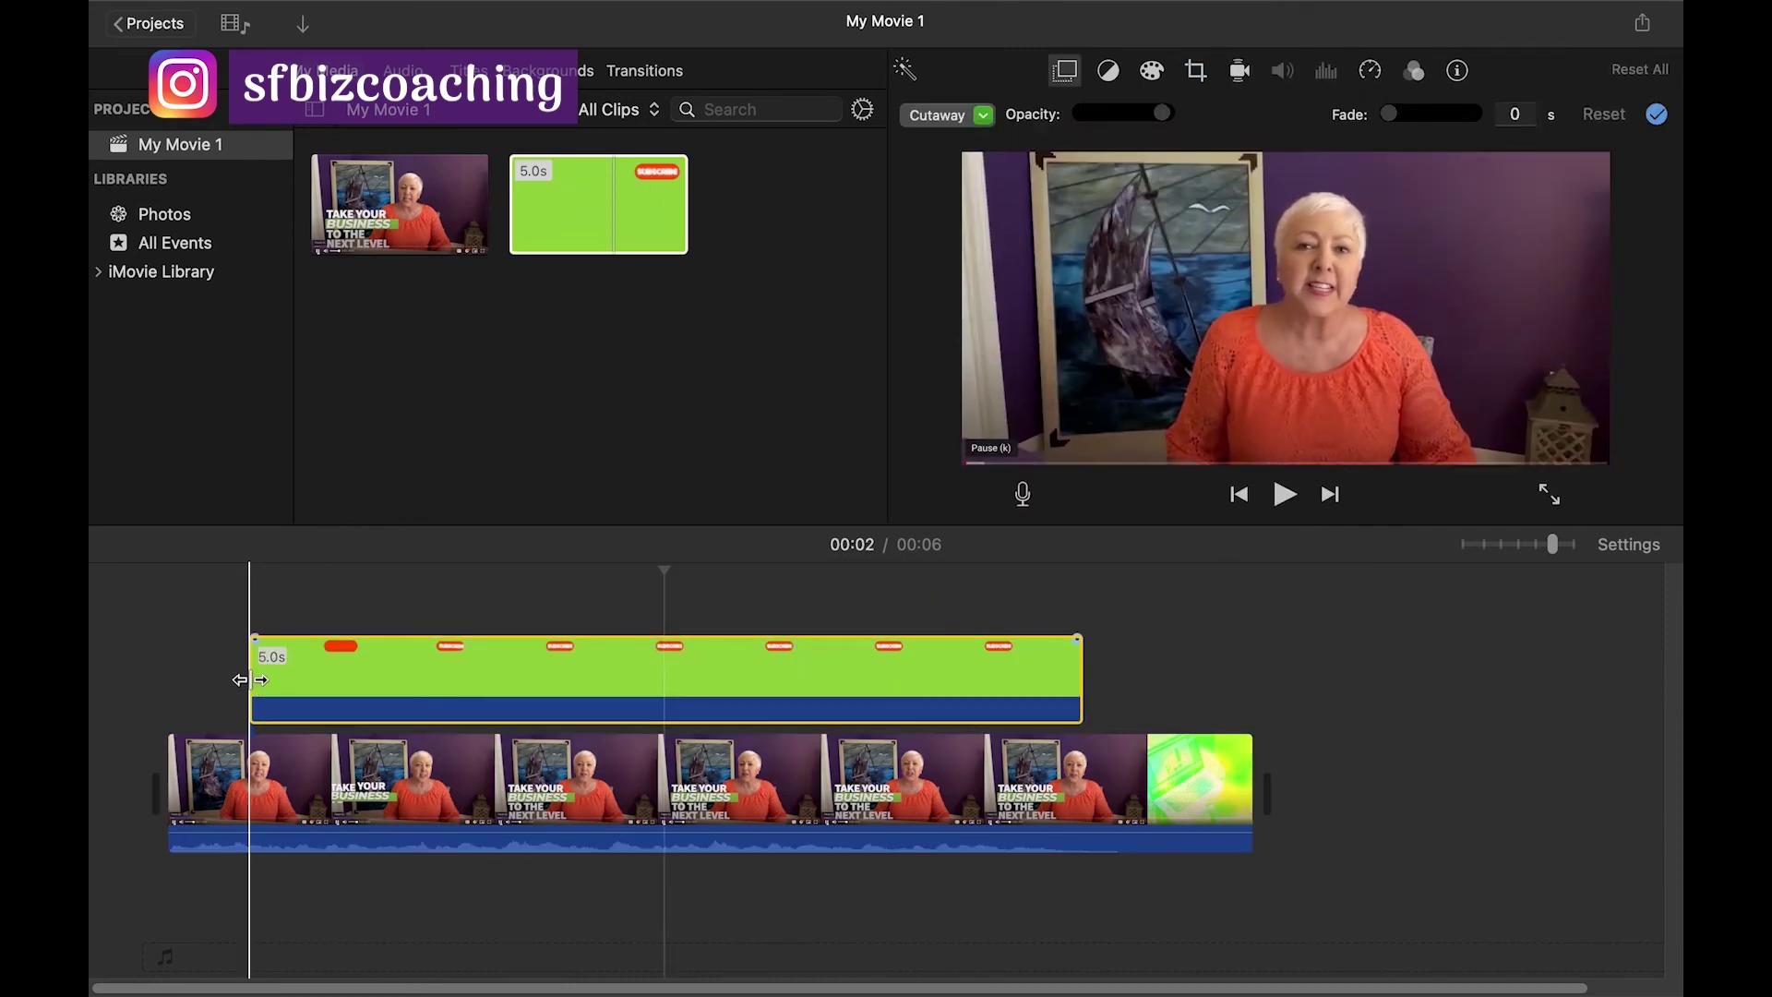
{"action": "left_click", "coordinate": [183, 729]}
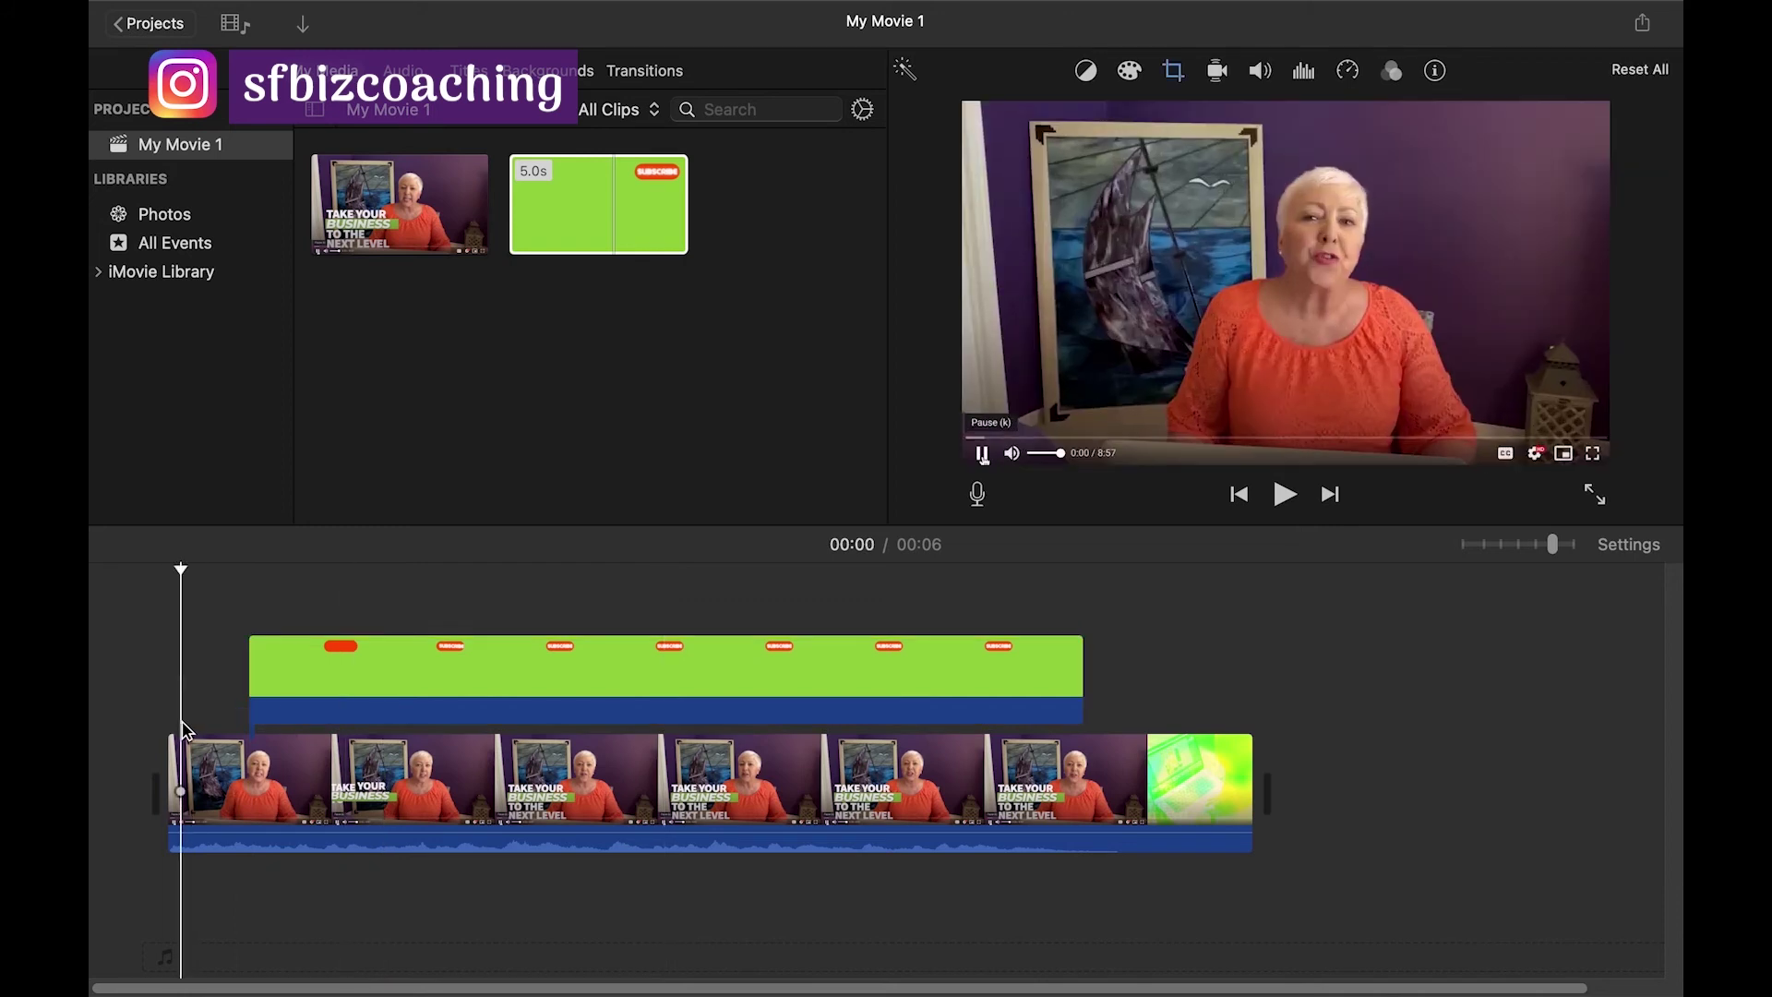
{"action": "left_click", "coordinate": [1293, 509]}
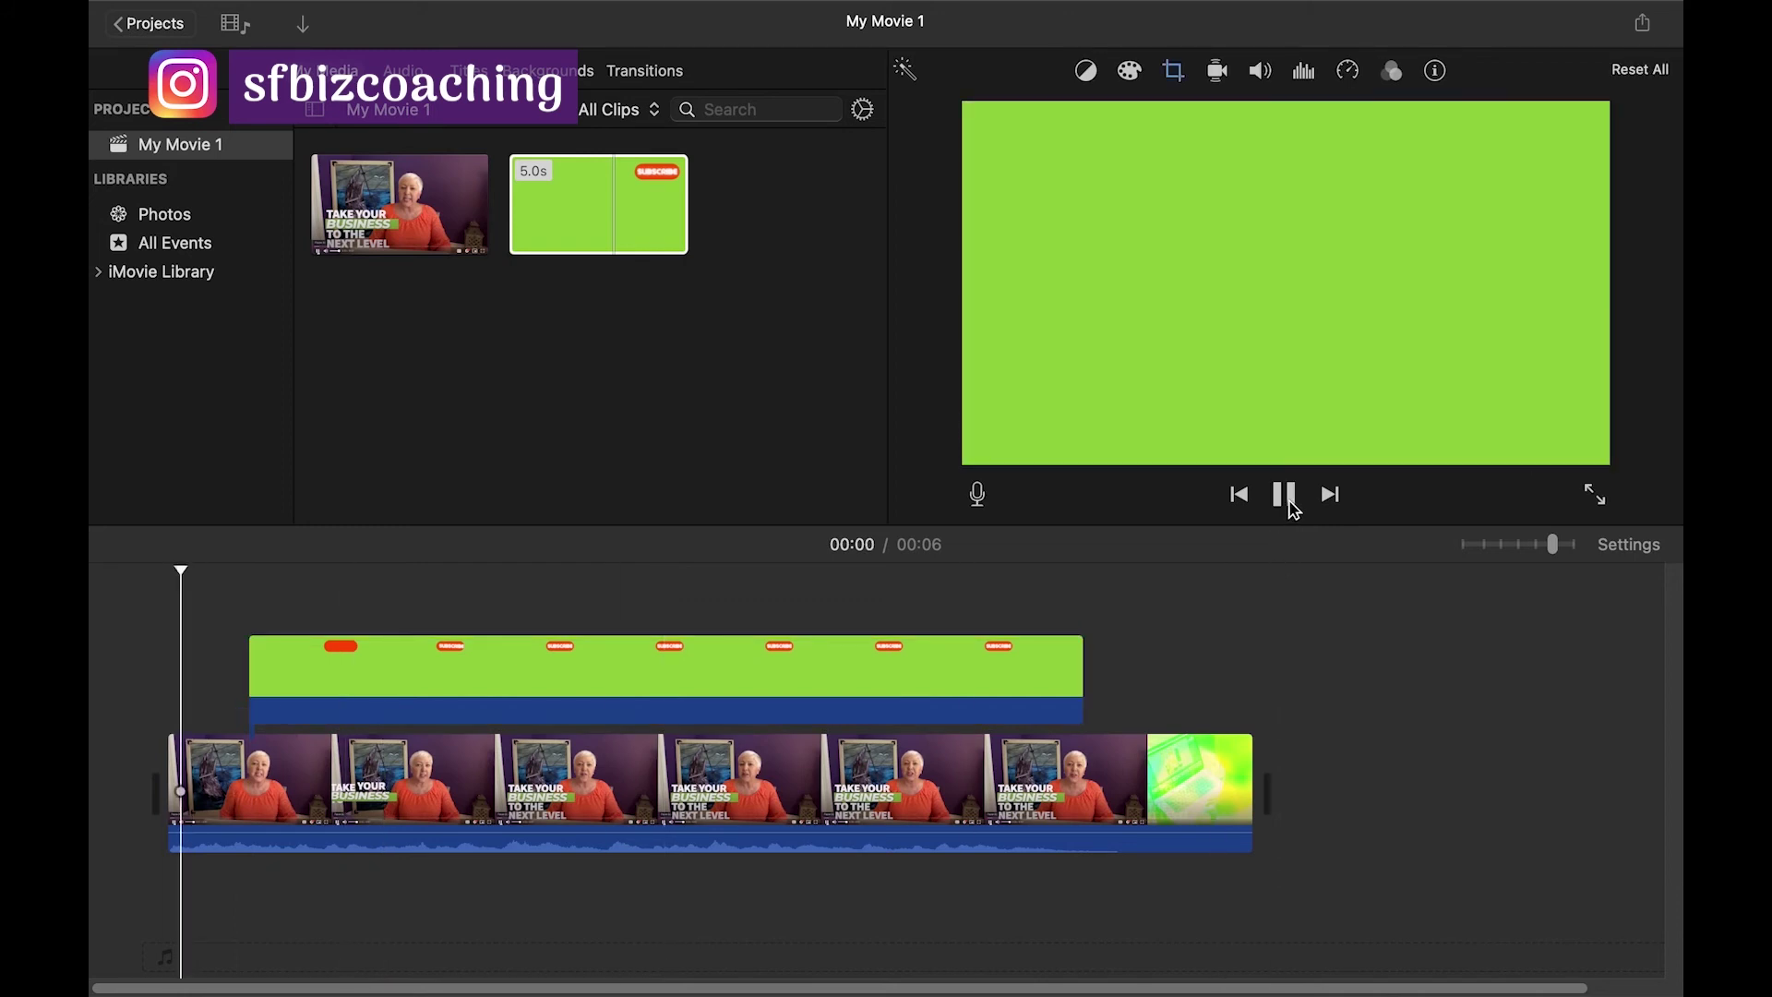
{"action": "left_click", "coordinate": [1293, 510]}
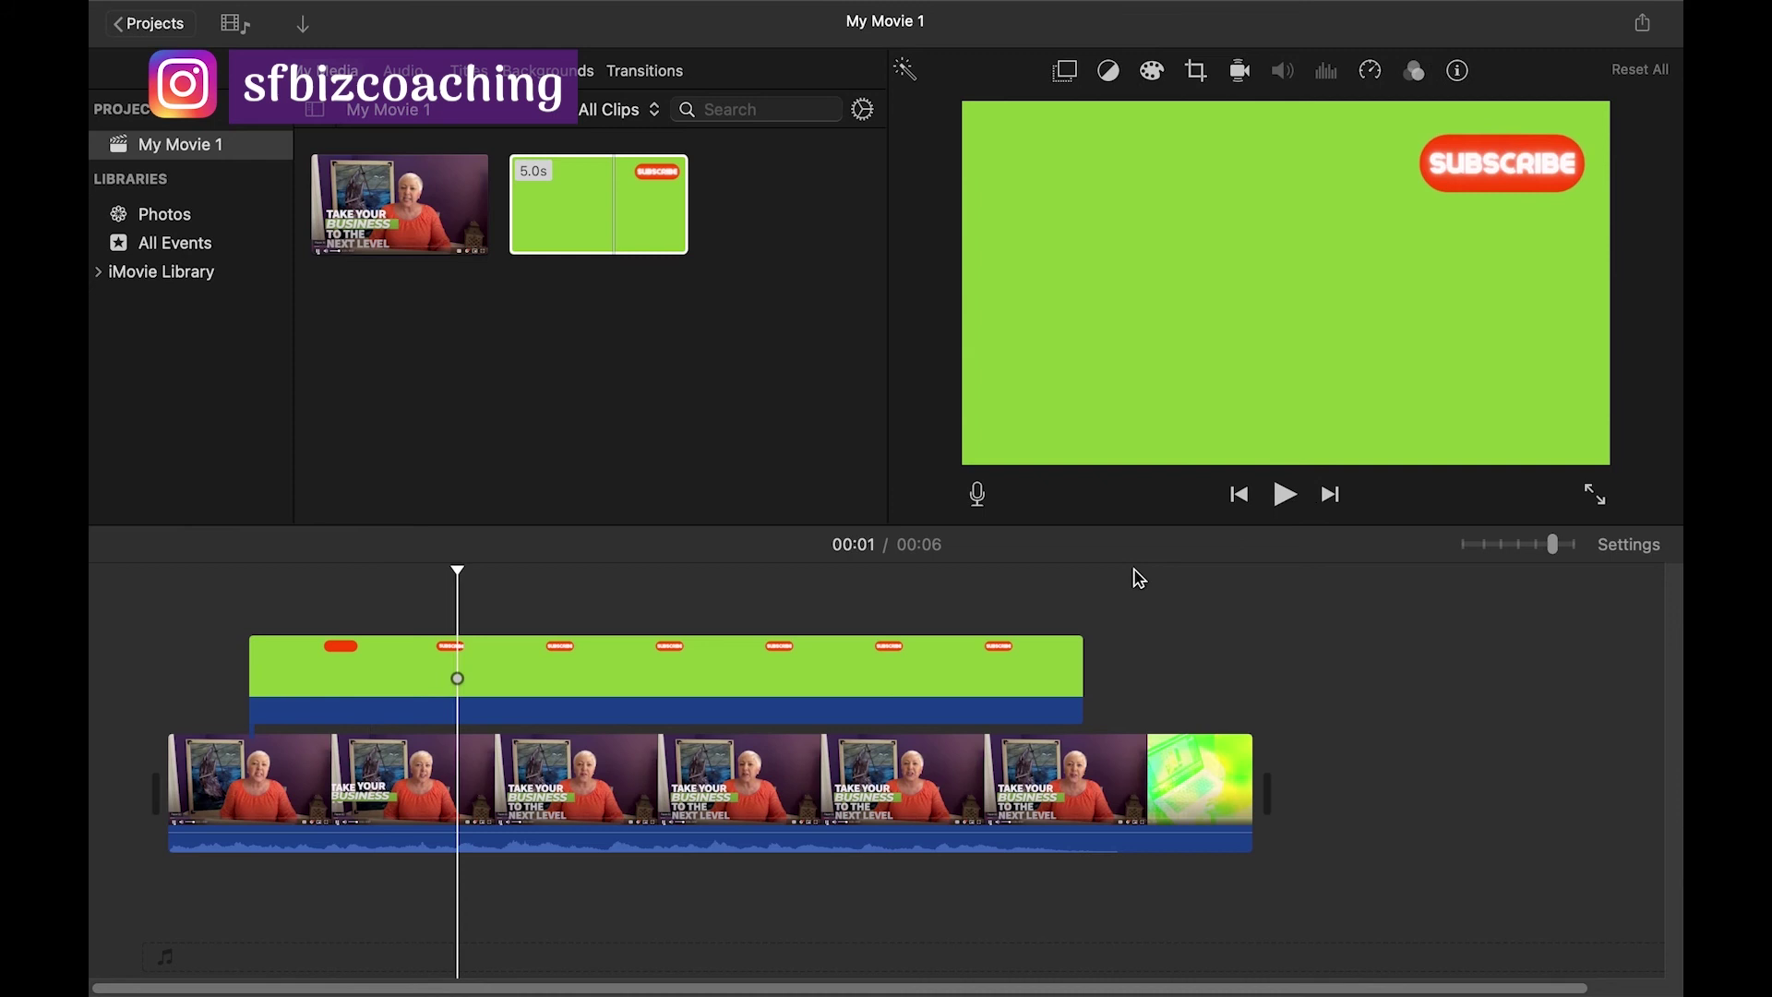
{"action": "left_click", "coordinate": [677, 694]}
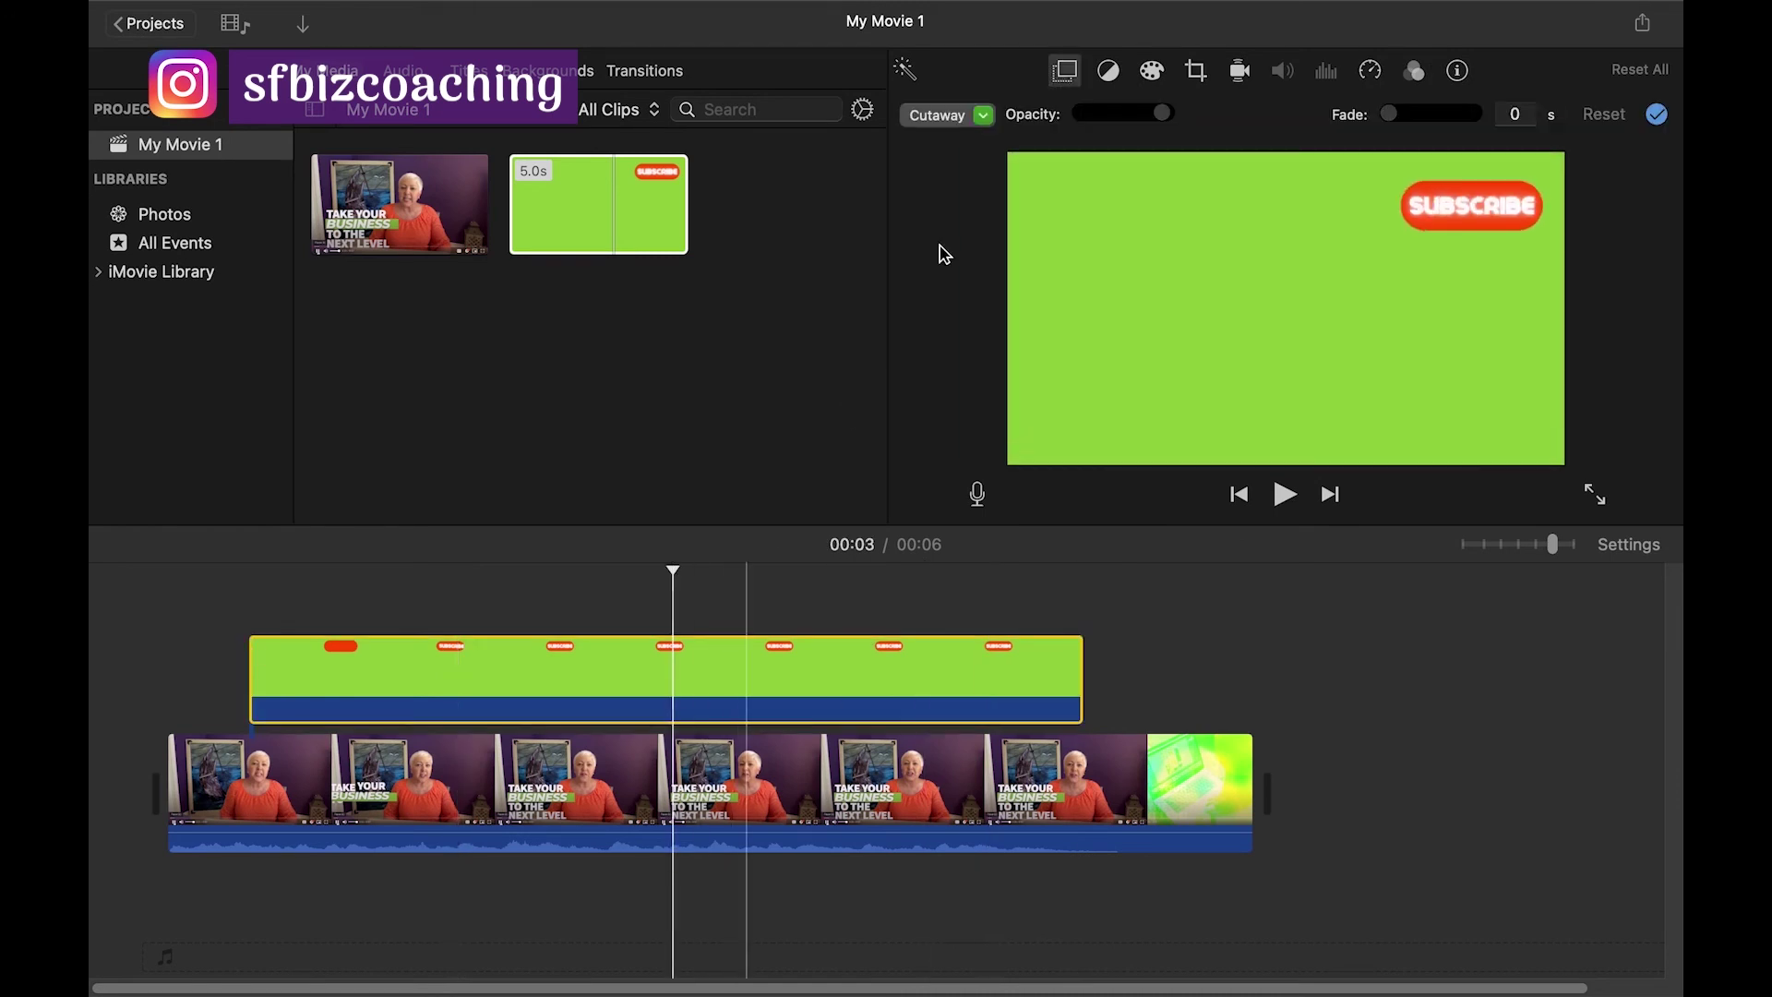
Switch the overlay from Cutaway to Green/Blue Screen and play the keyed result from the start.
{"action": "left_click", "coordinate": [985, 118]}
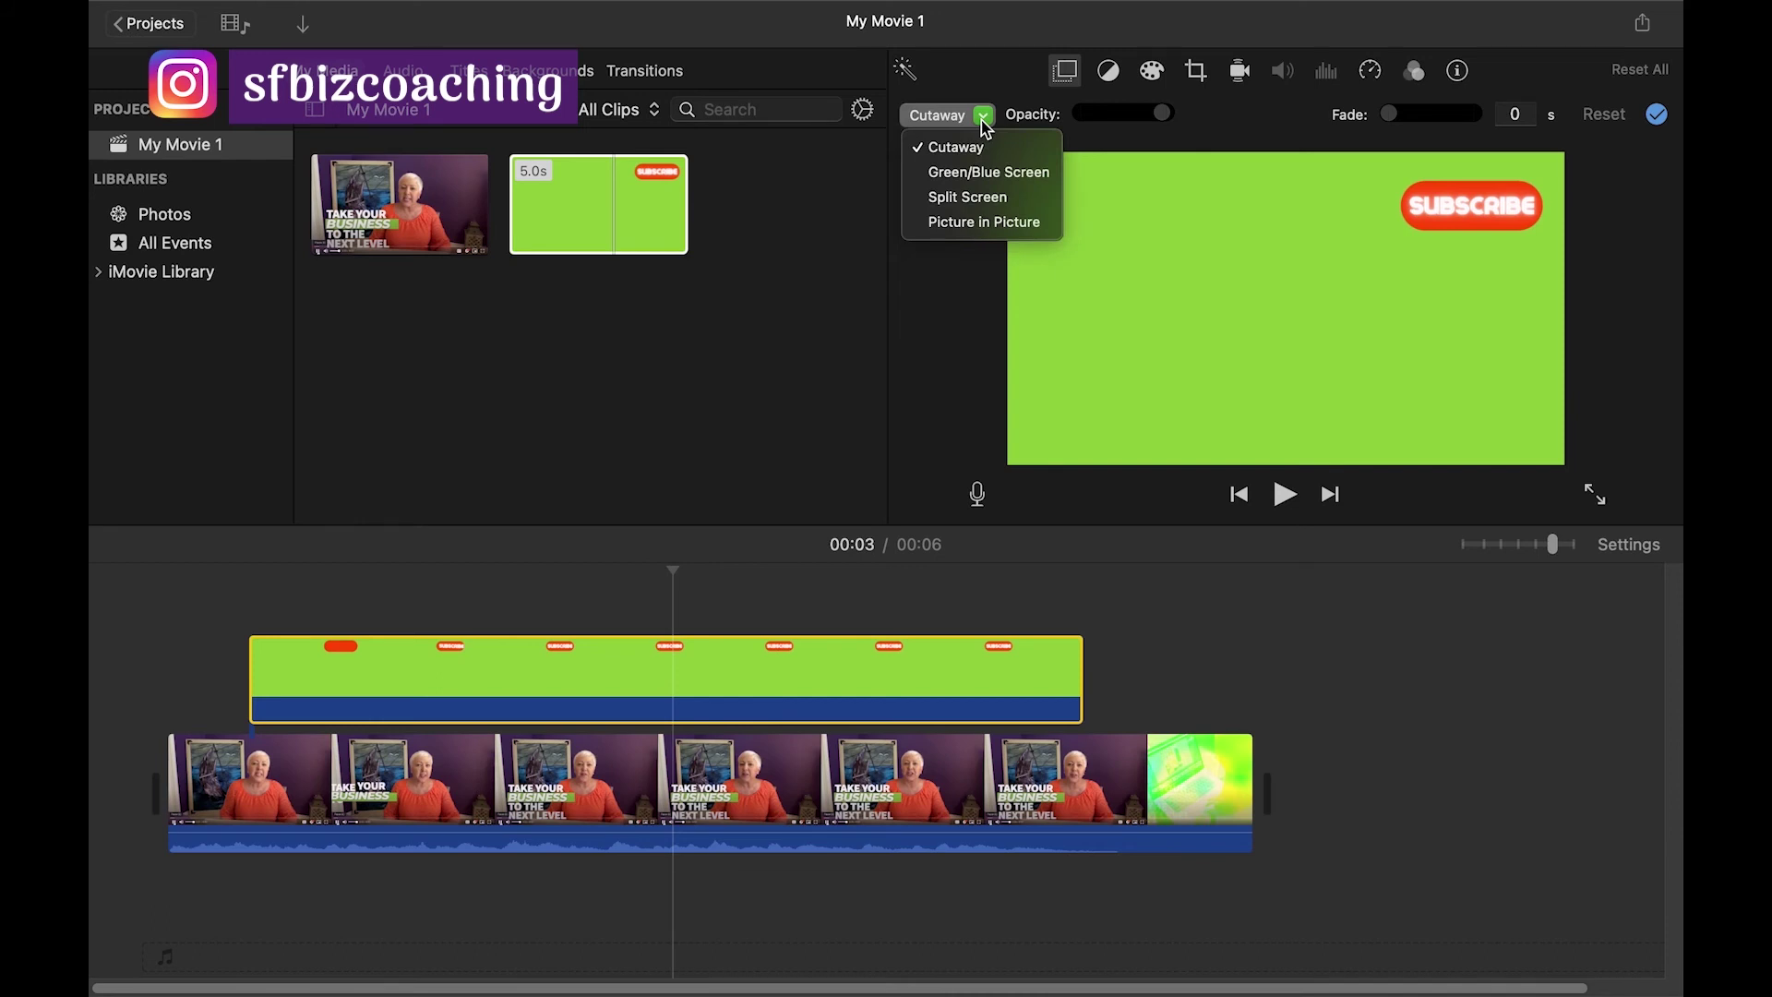
{"action": "left_click", "coordinate": [992, 175]}
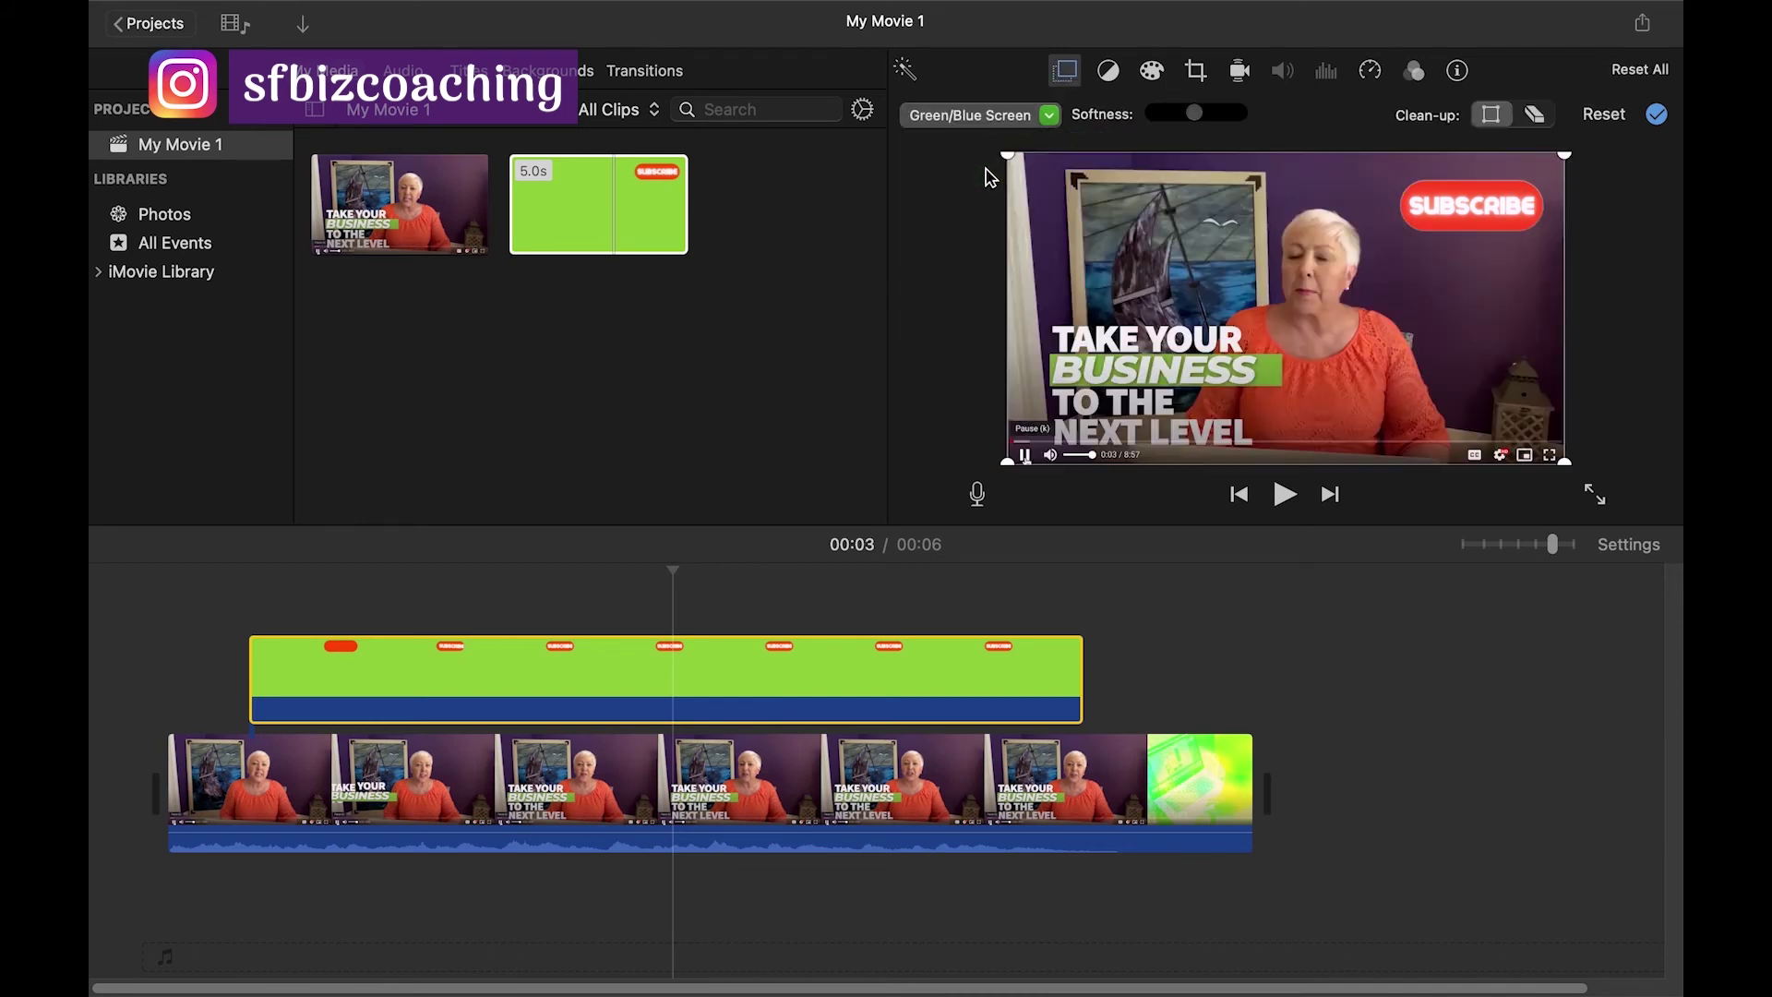
{"action": "left_click", "coordinate": [165, 708]}
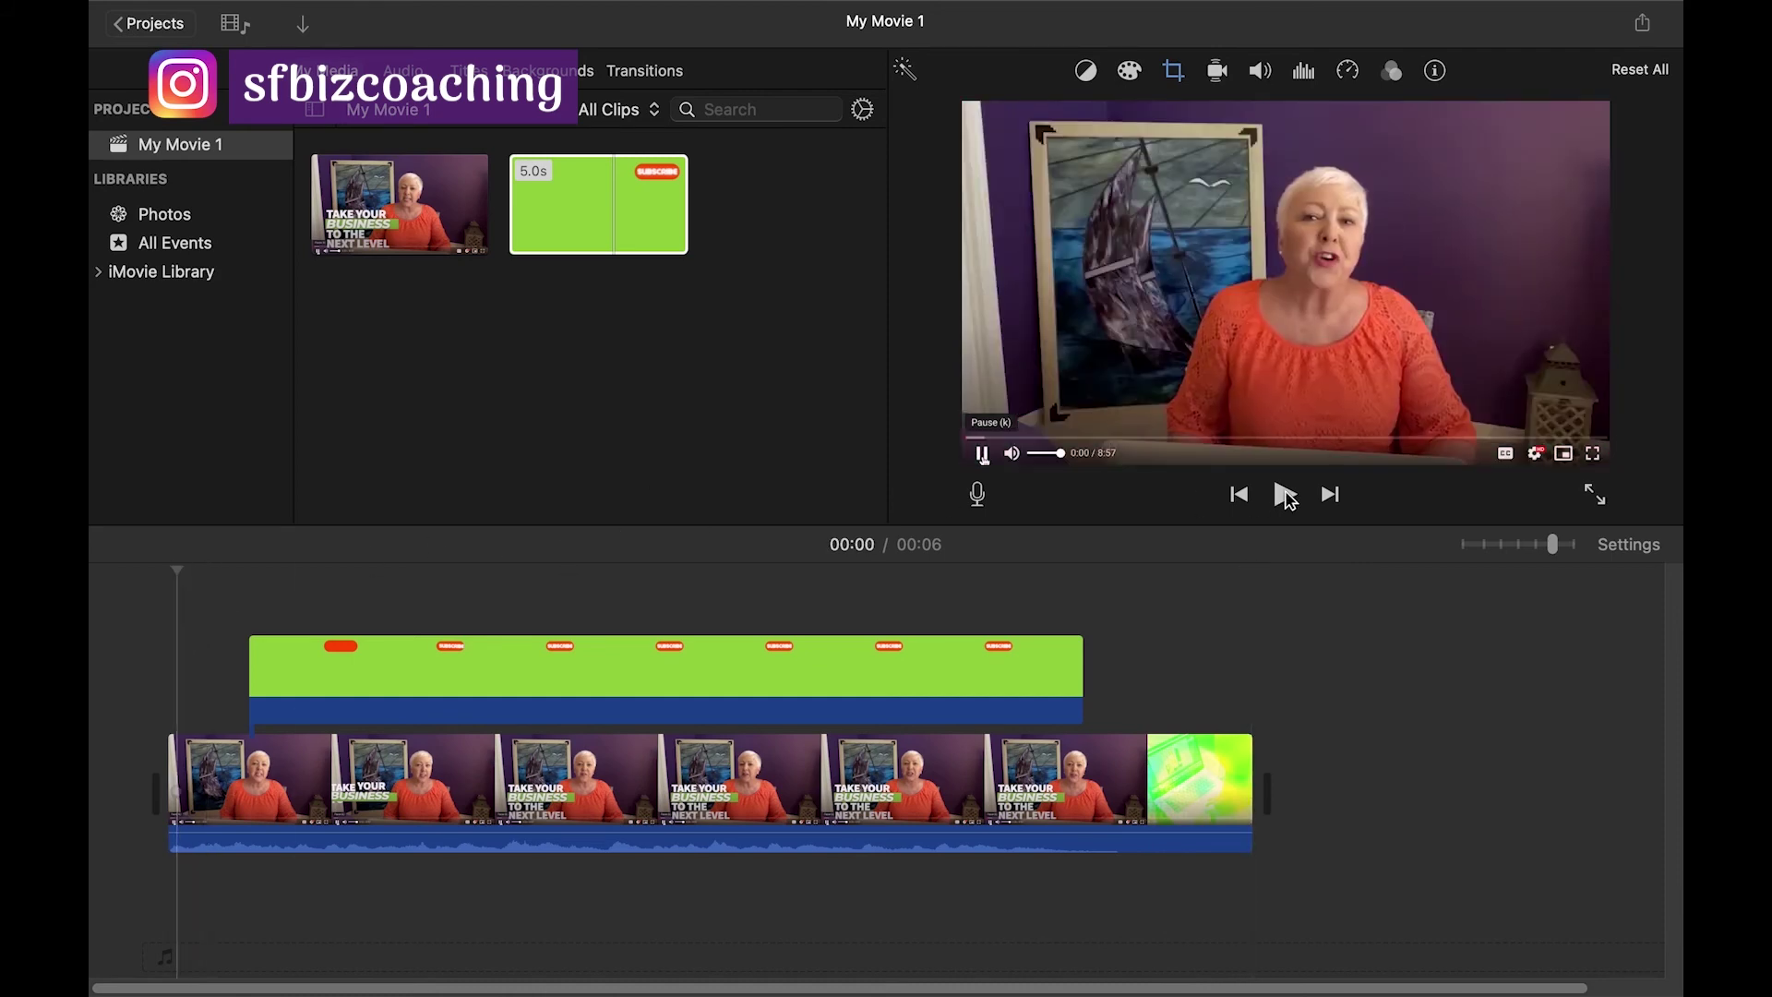
{"action": "left_click", "coordinate": [1287, 495]}
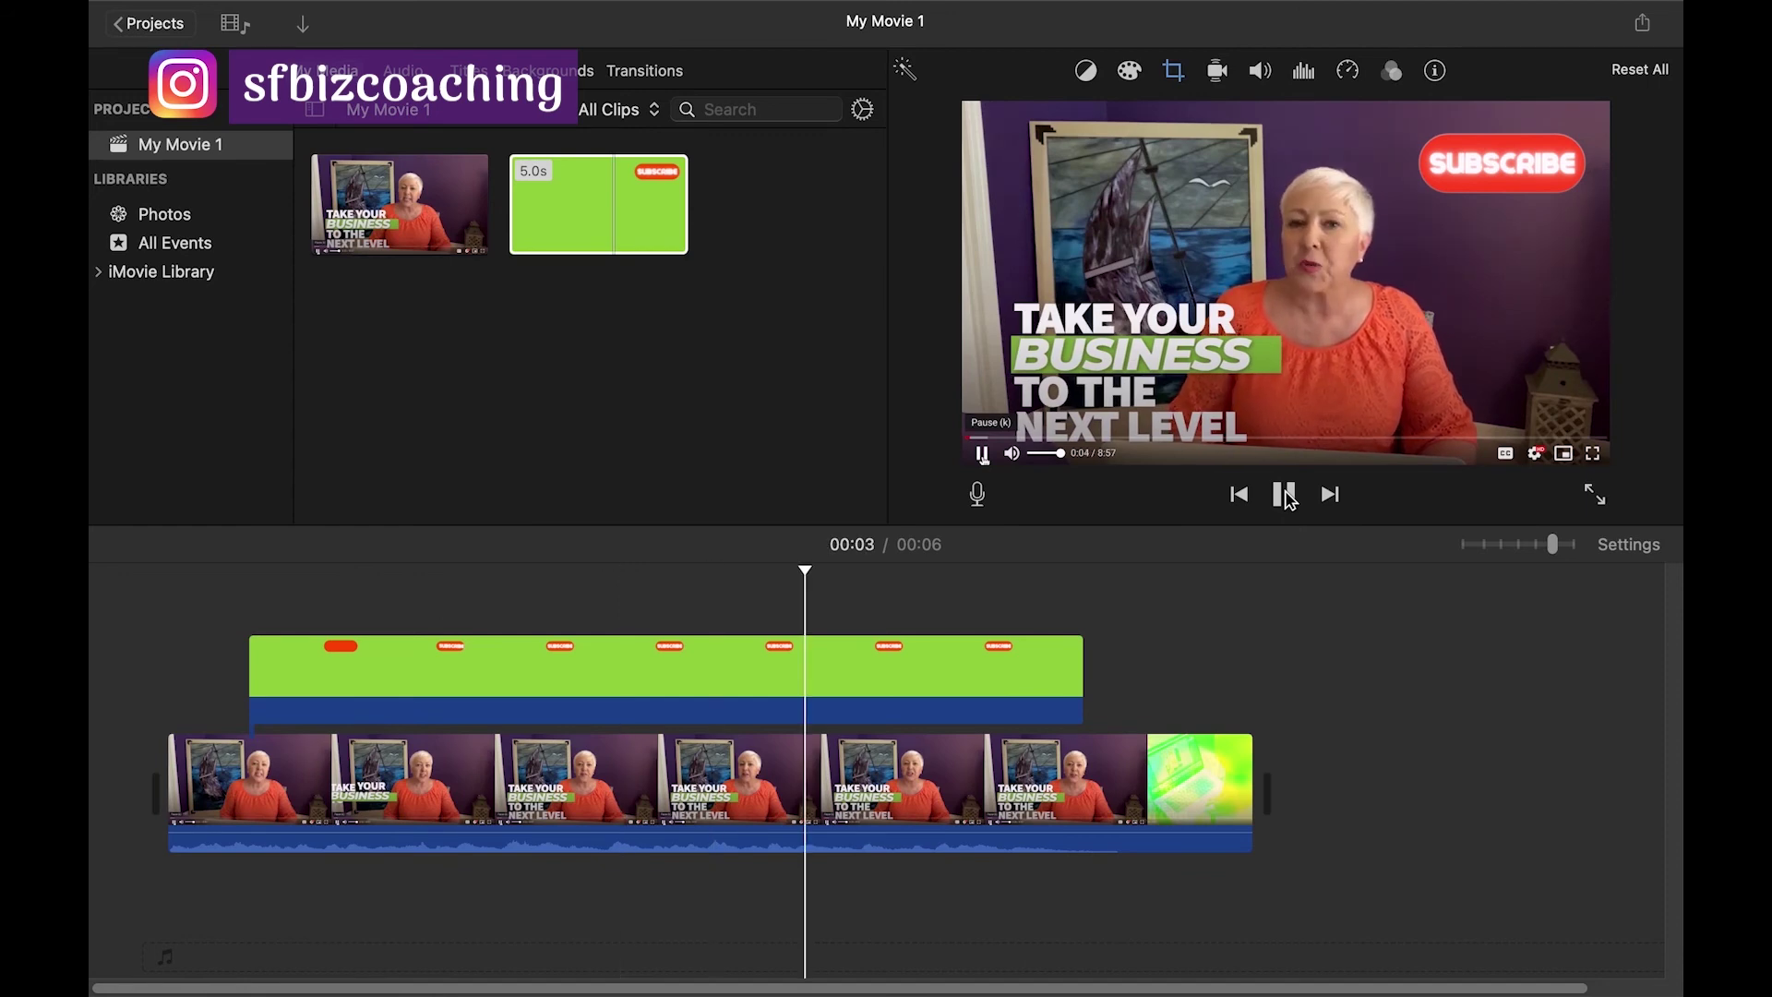
{"action": "left_click", "coordinate": [1290, 499]}
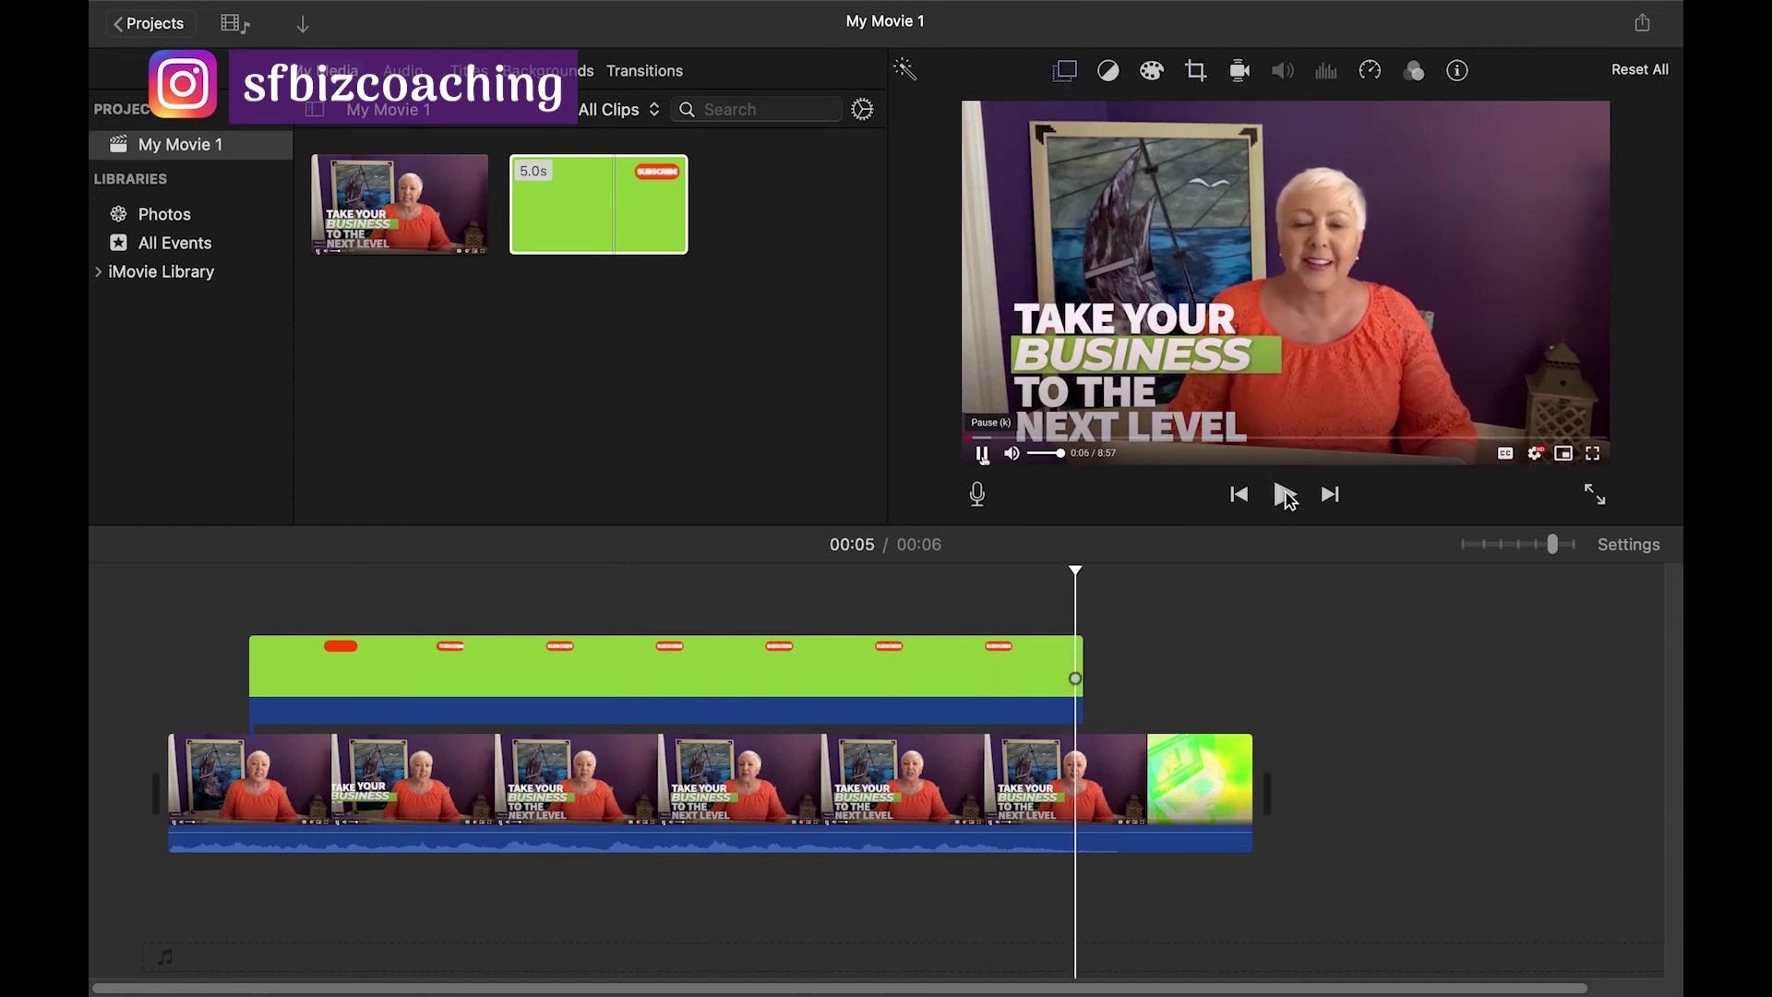